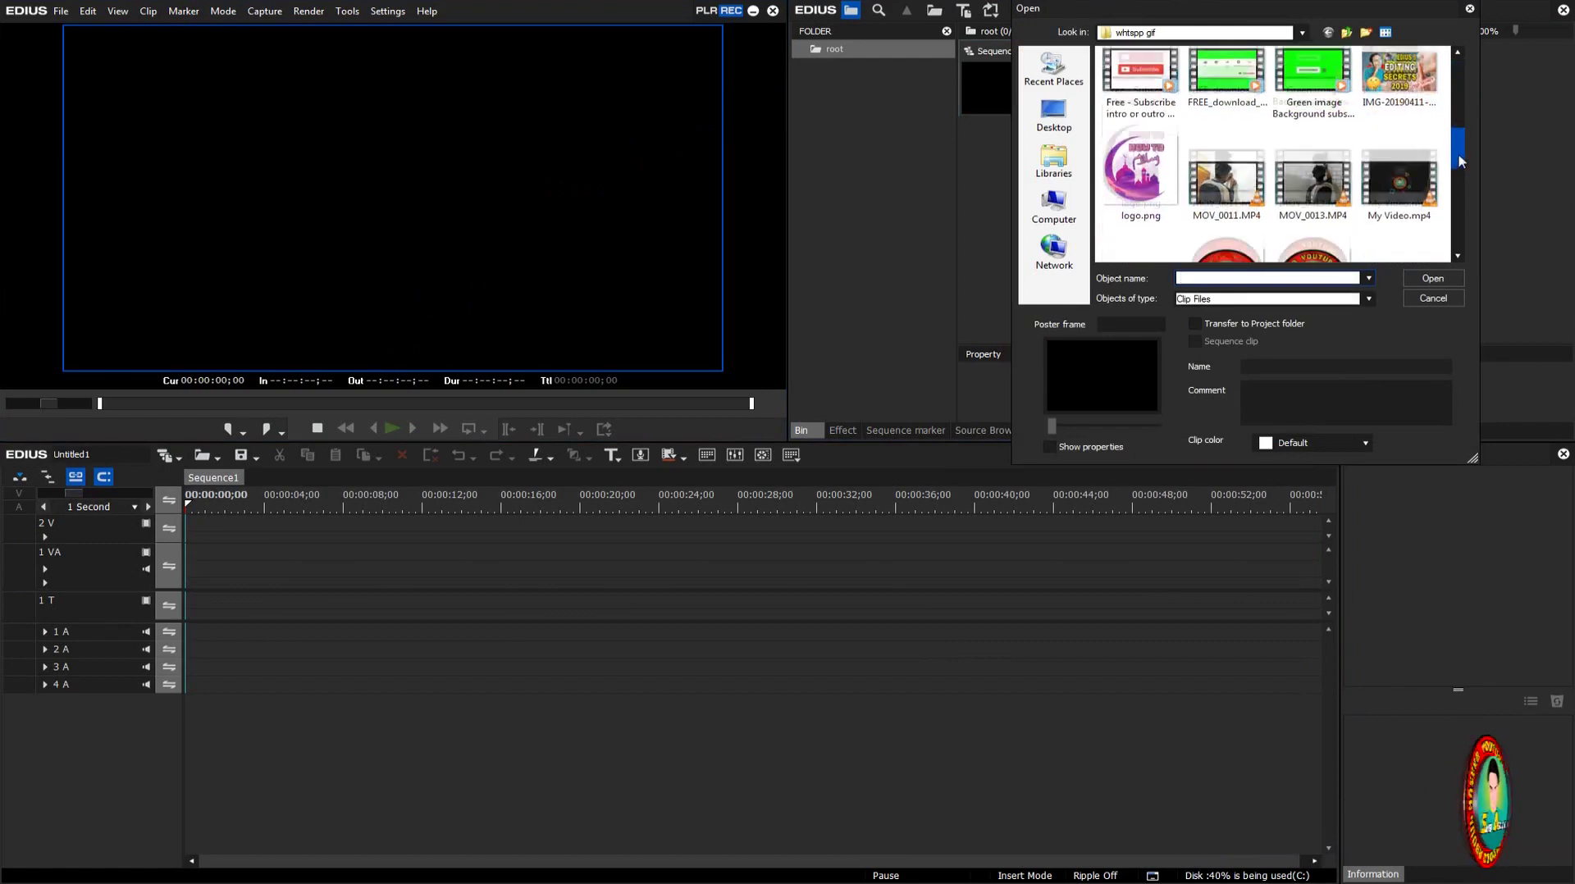
# Step: Import the clip Untitled Project70875f.autosave.mp4 into the bin and place it at the start of the 1 VA track
pyautogui.click(1411, 171)
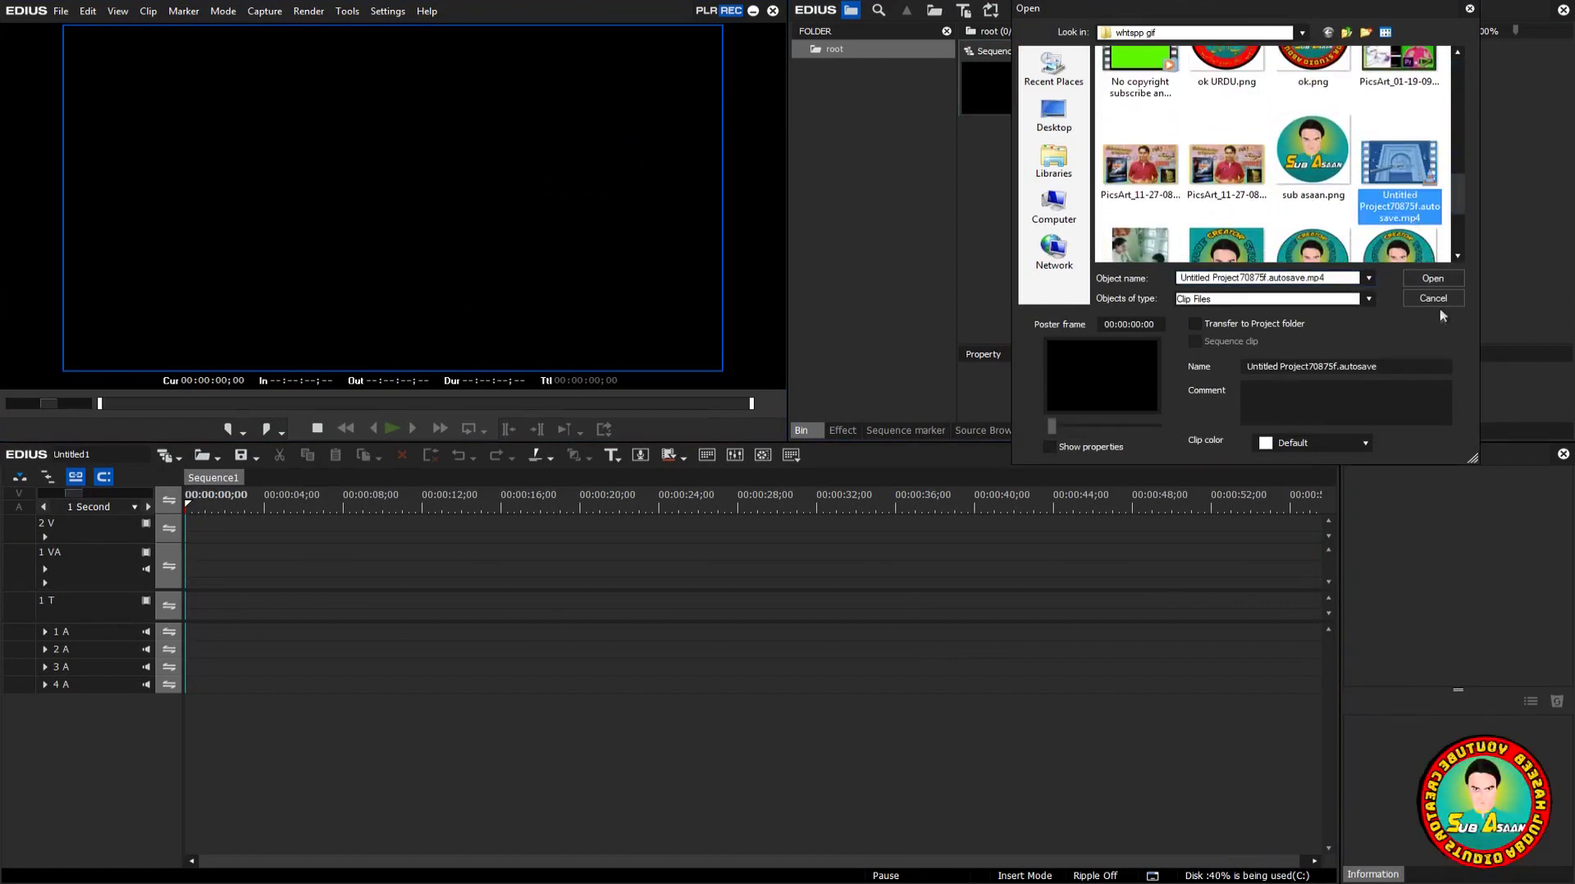
pyautogui.click(1432, 278)
pyautogui.moveTo(1165, 92); pyautogui.dragTo(192, 581)
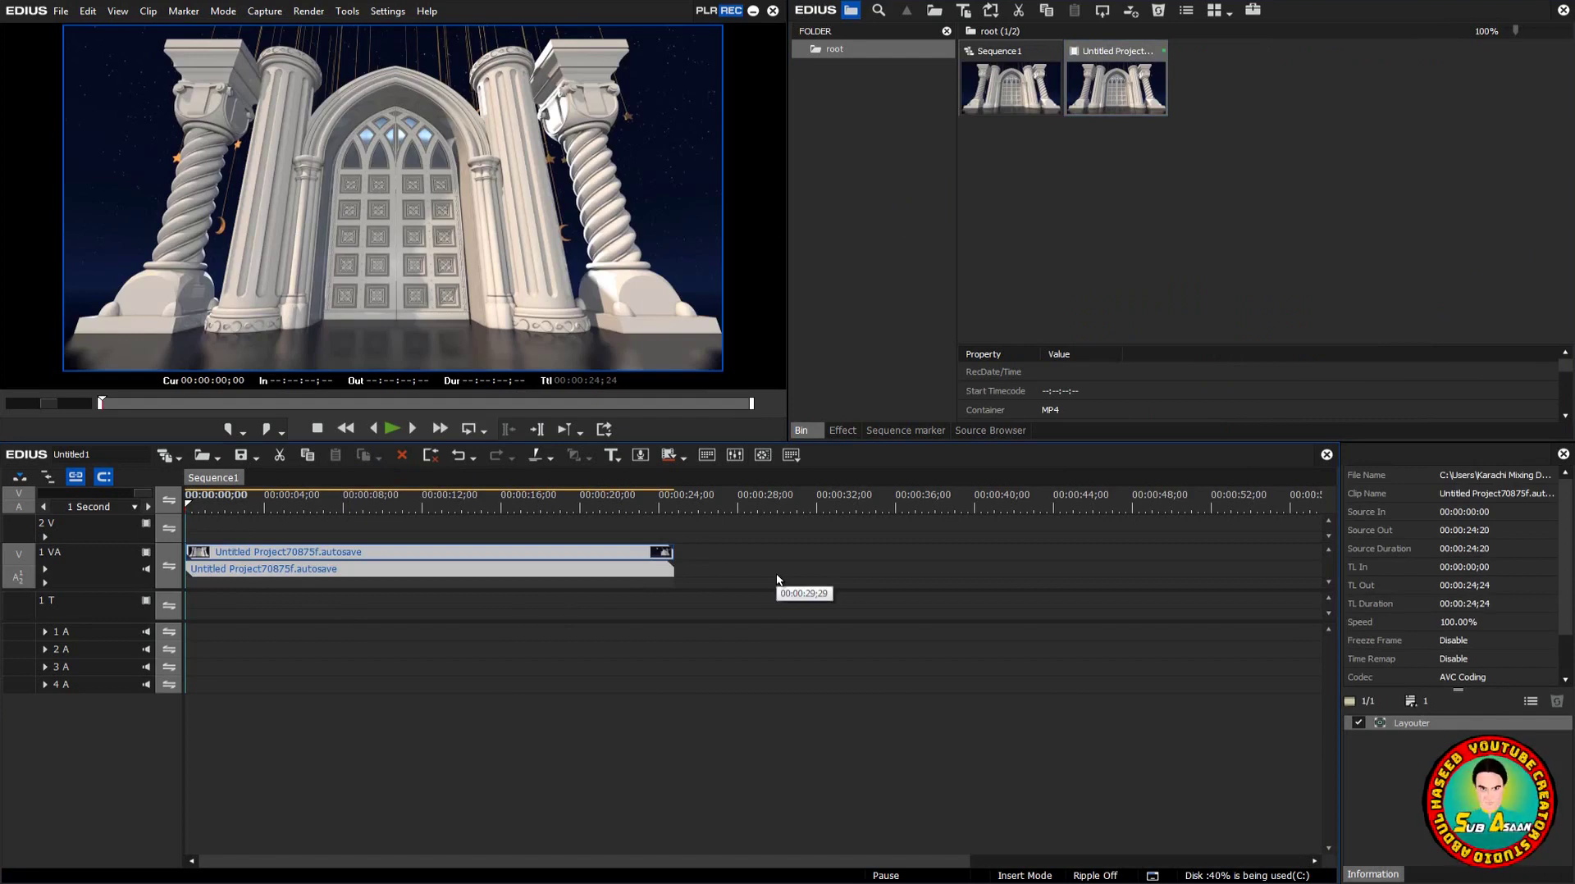
pyautogui.click(765, 553)
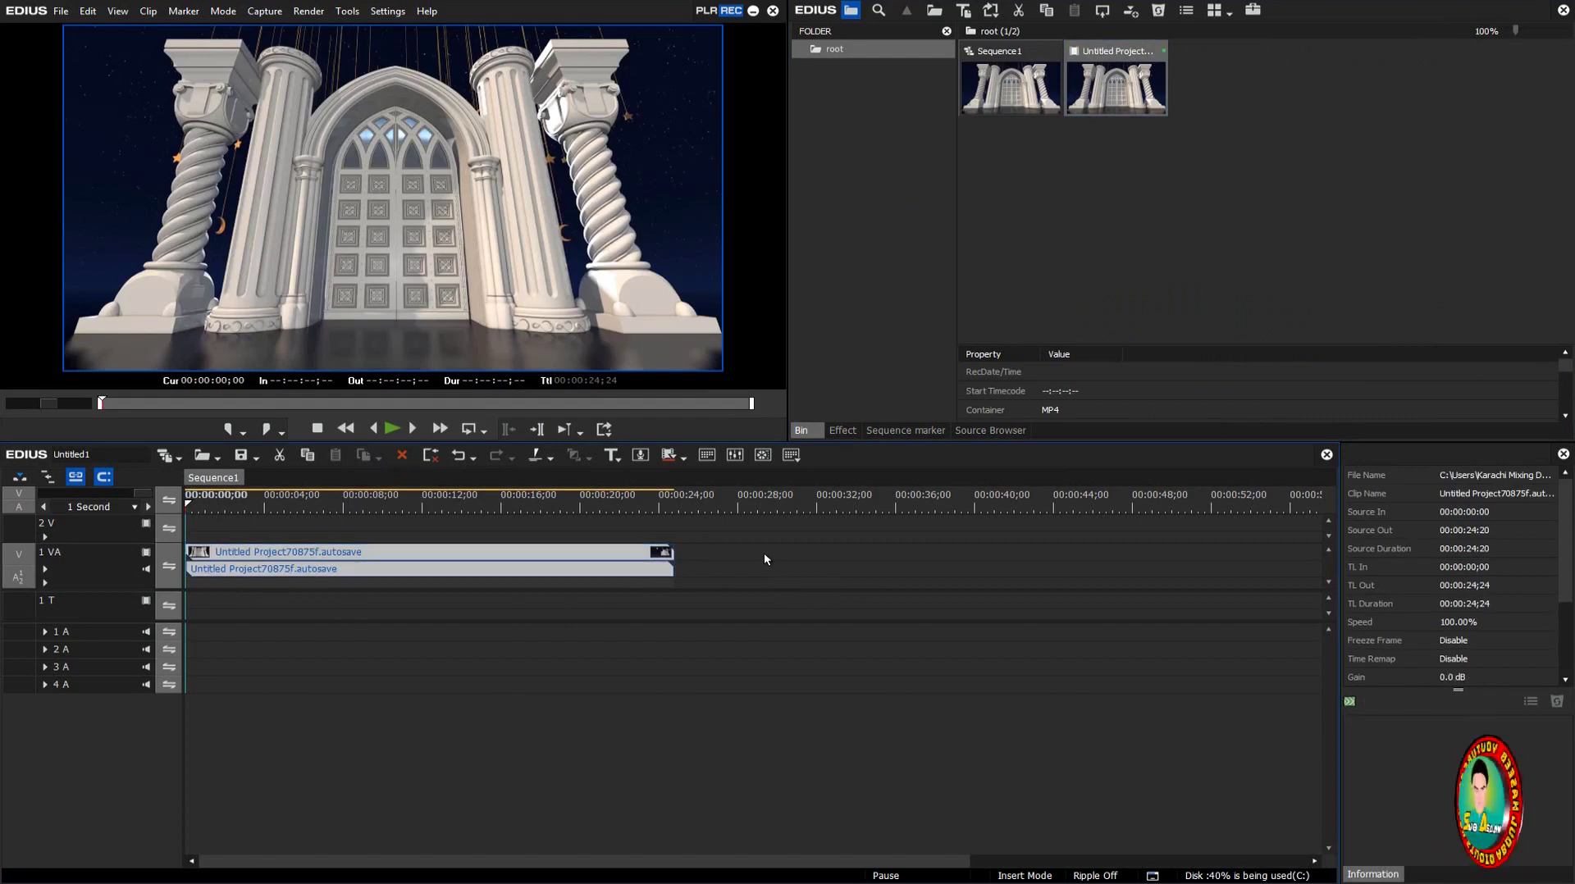
# Step: Unlink the video and audio of the clip on the 1 VA track and select only its audio part
pyautogui.rightClick(447, 555)
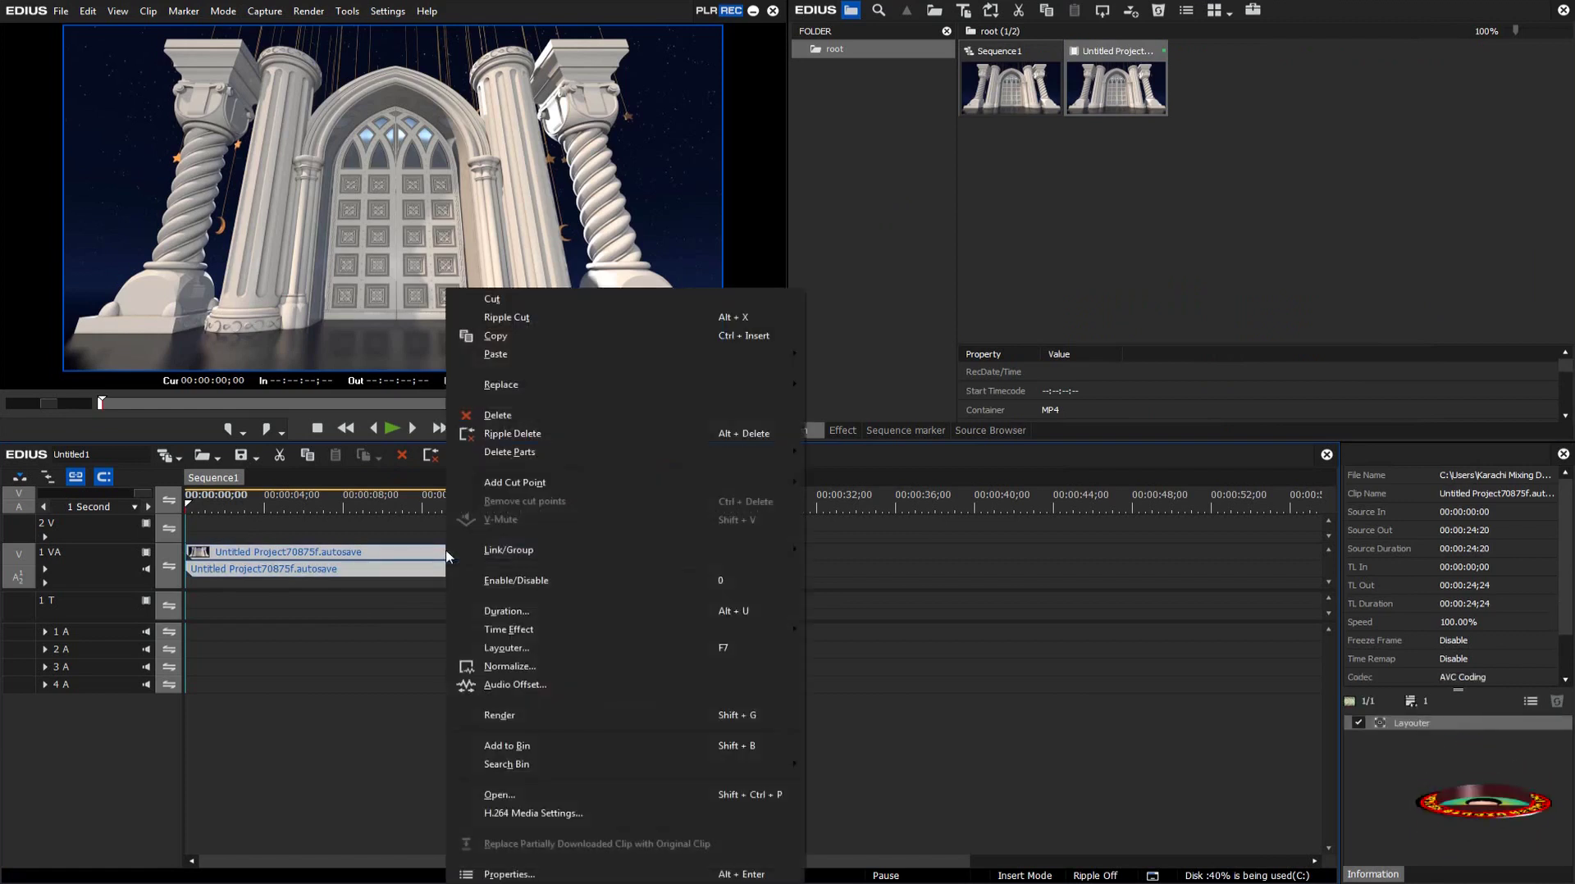
pyautogui.moveTo(517, 558)
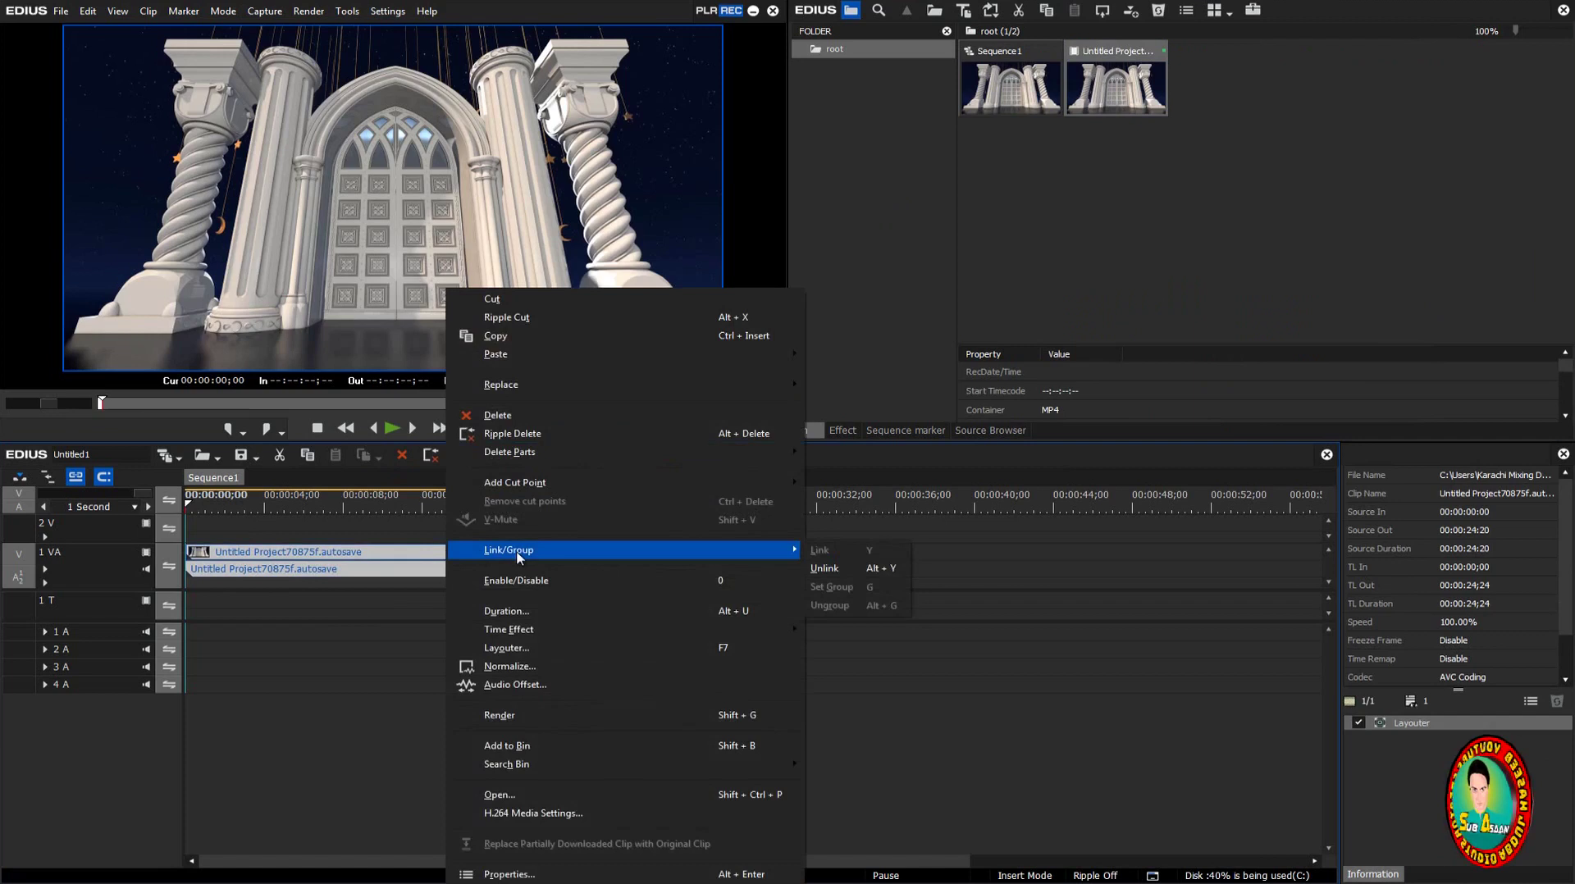
pyautogui.click(842, 572)
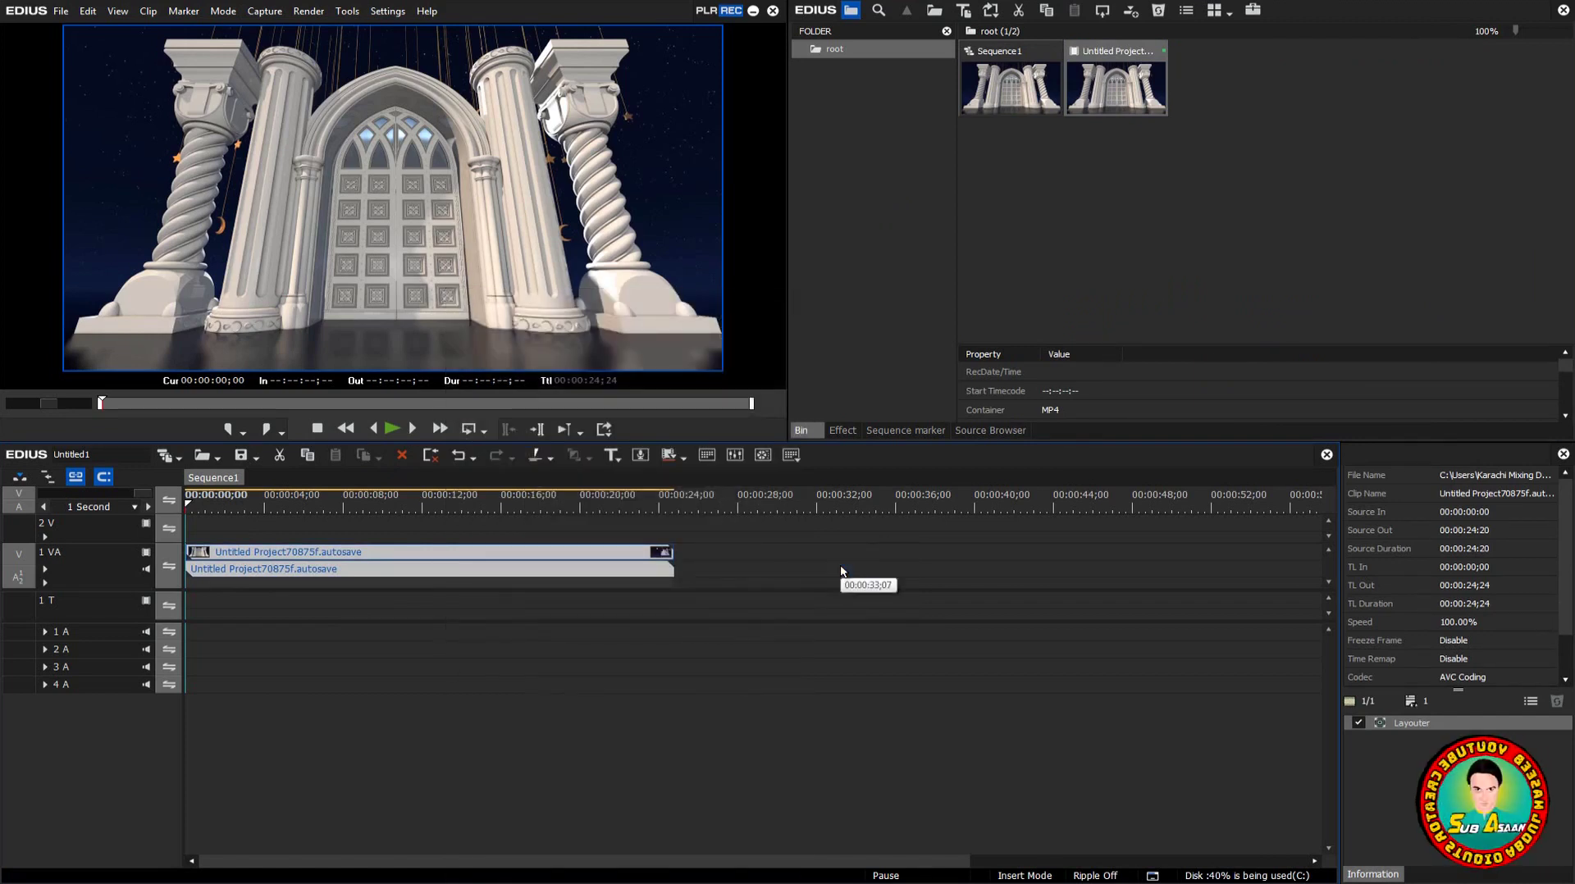
pyautogui.click(511, 575)
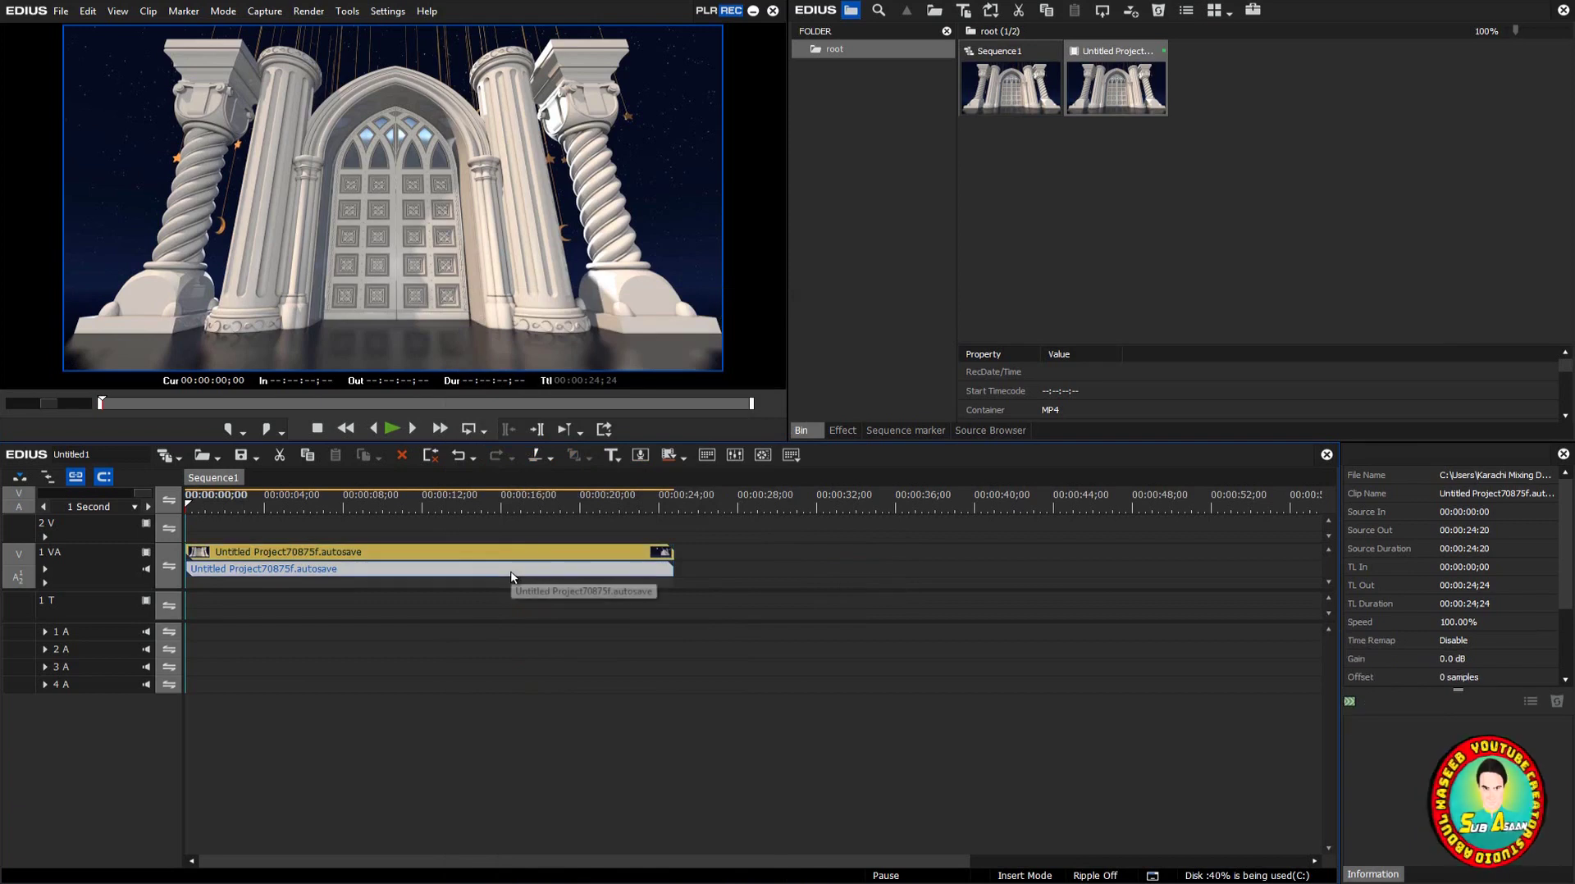
pyautogui.click(504, 571)
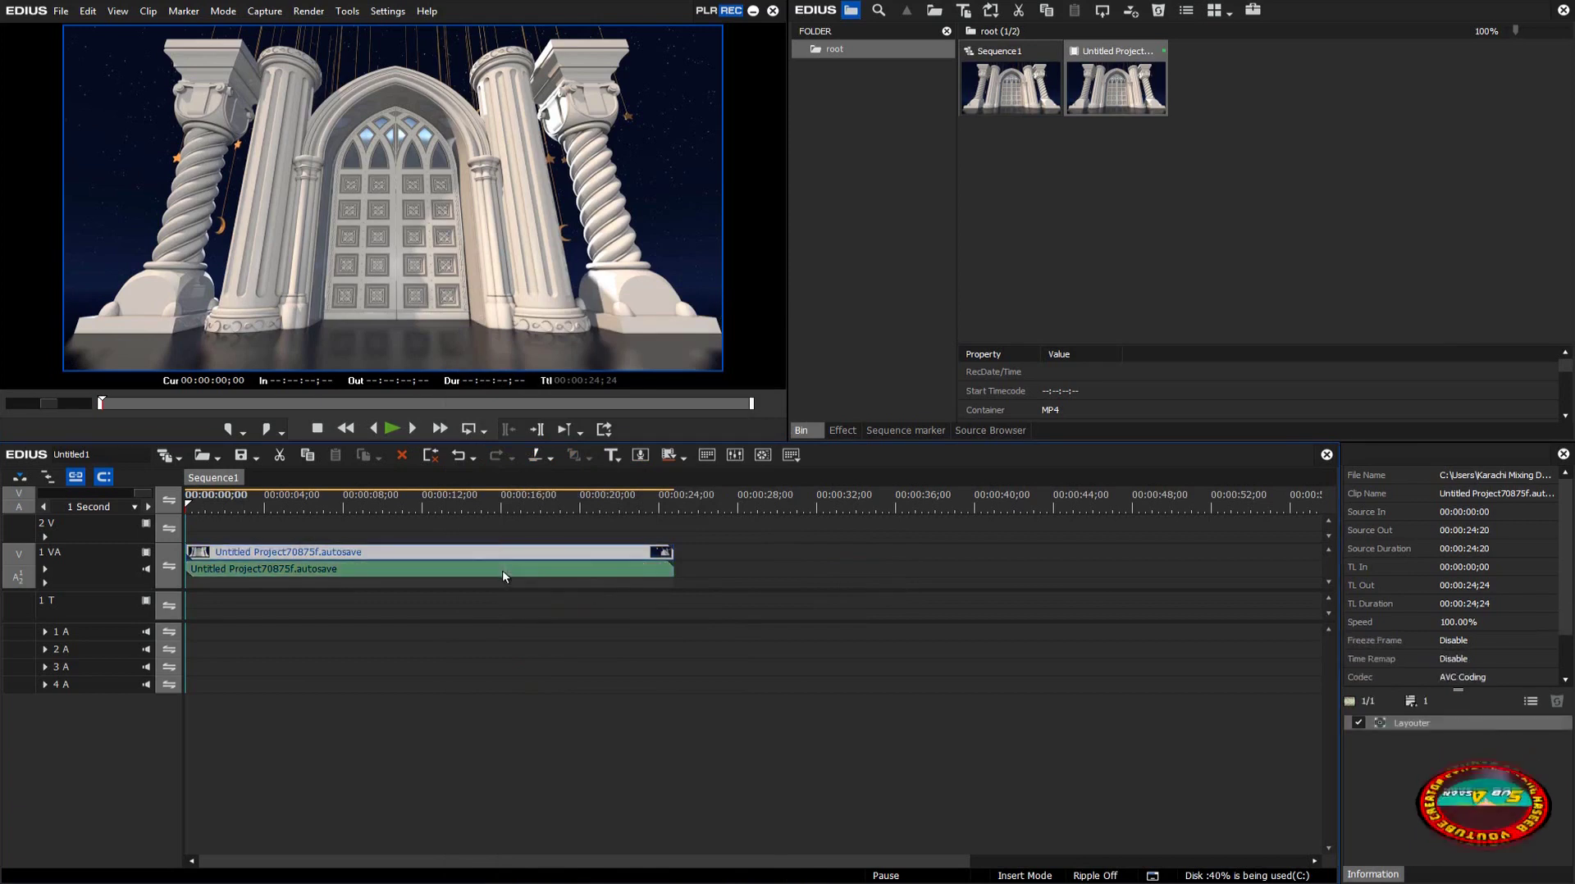
pyautogui.click(502, 572)
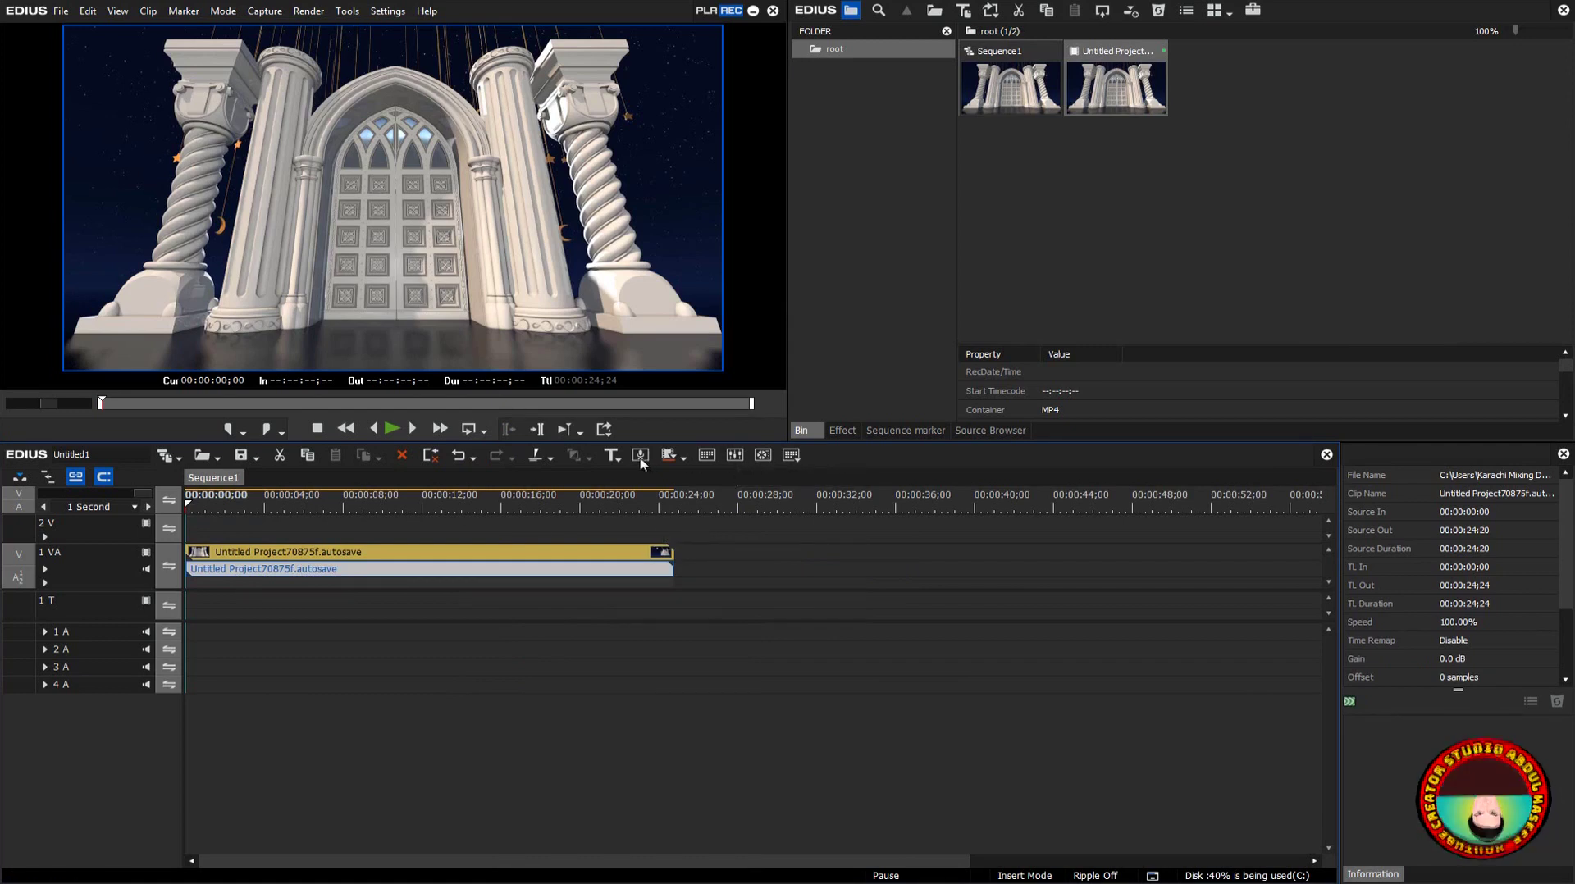
# Step: Open the Audio Mixer, move it over the middle of the workspace and enlarge it
pyautogui.click(734, 456)
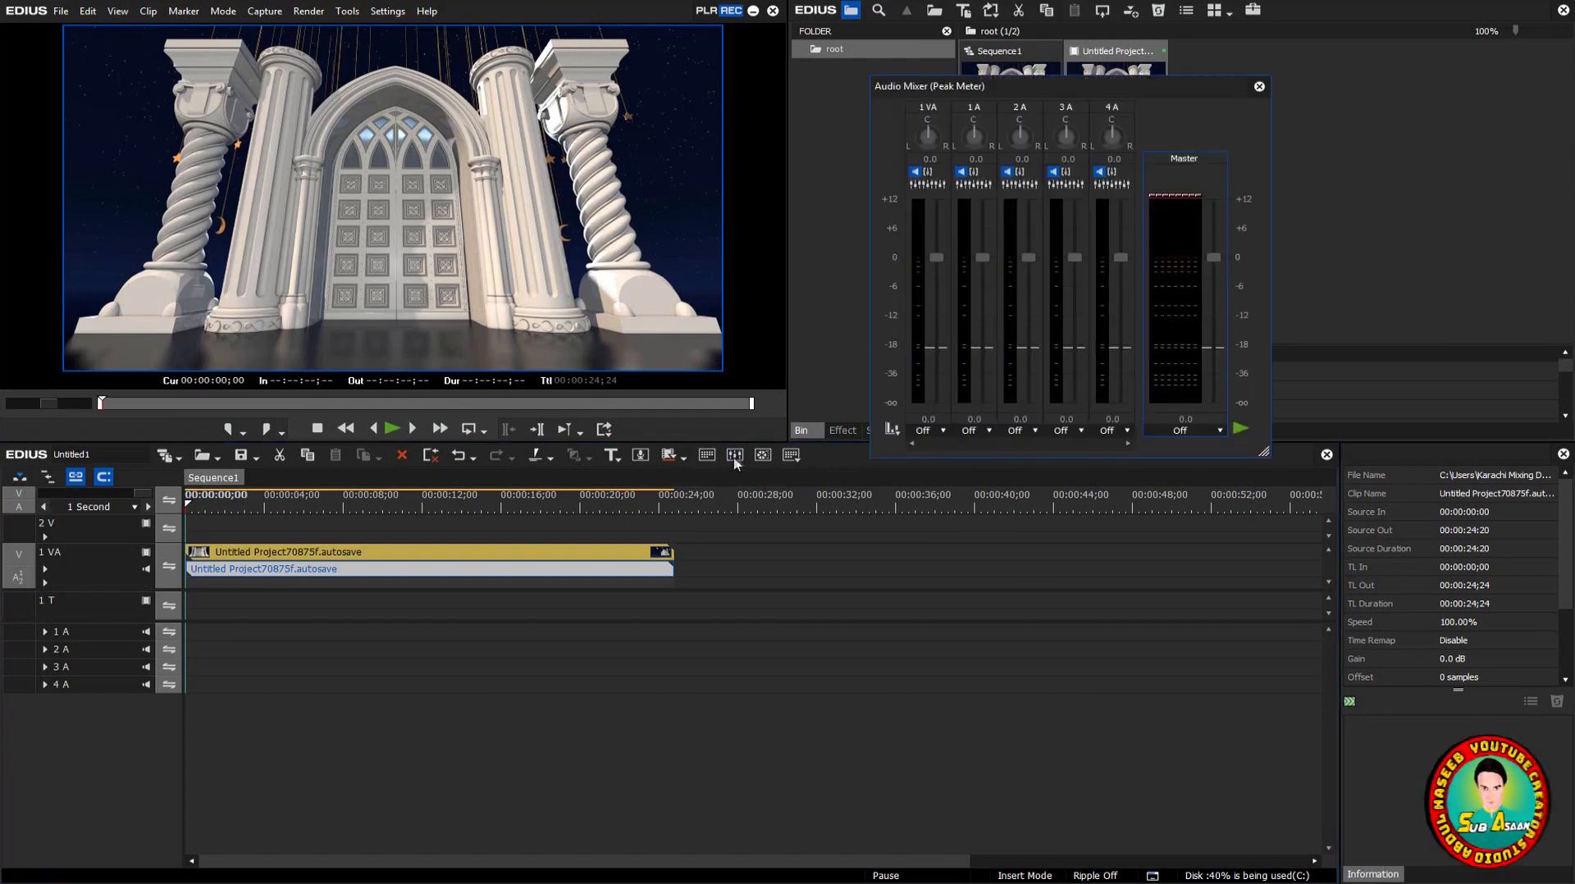
pyautogui.moveTo(1158, 86); pyautogui.dragTo(730, 144)
pyautogui.moveTo(831, 280); pyautogui.dragTo(1374, 285)
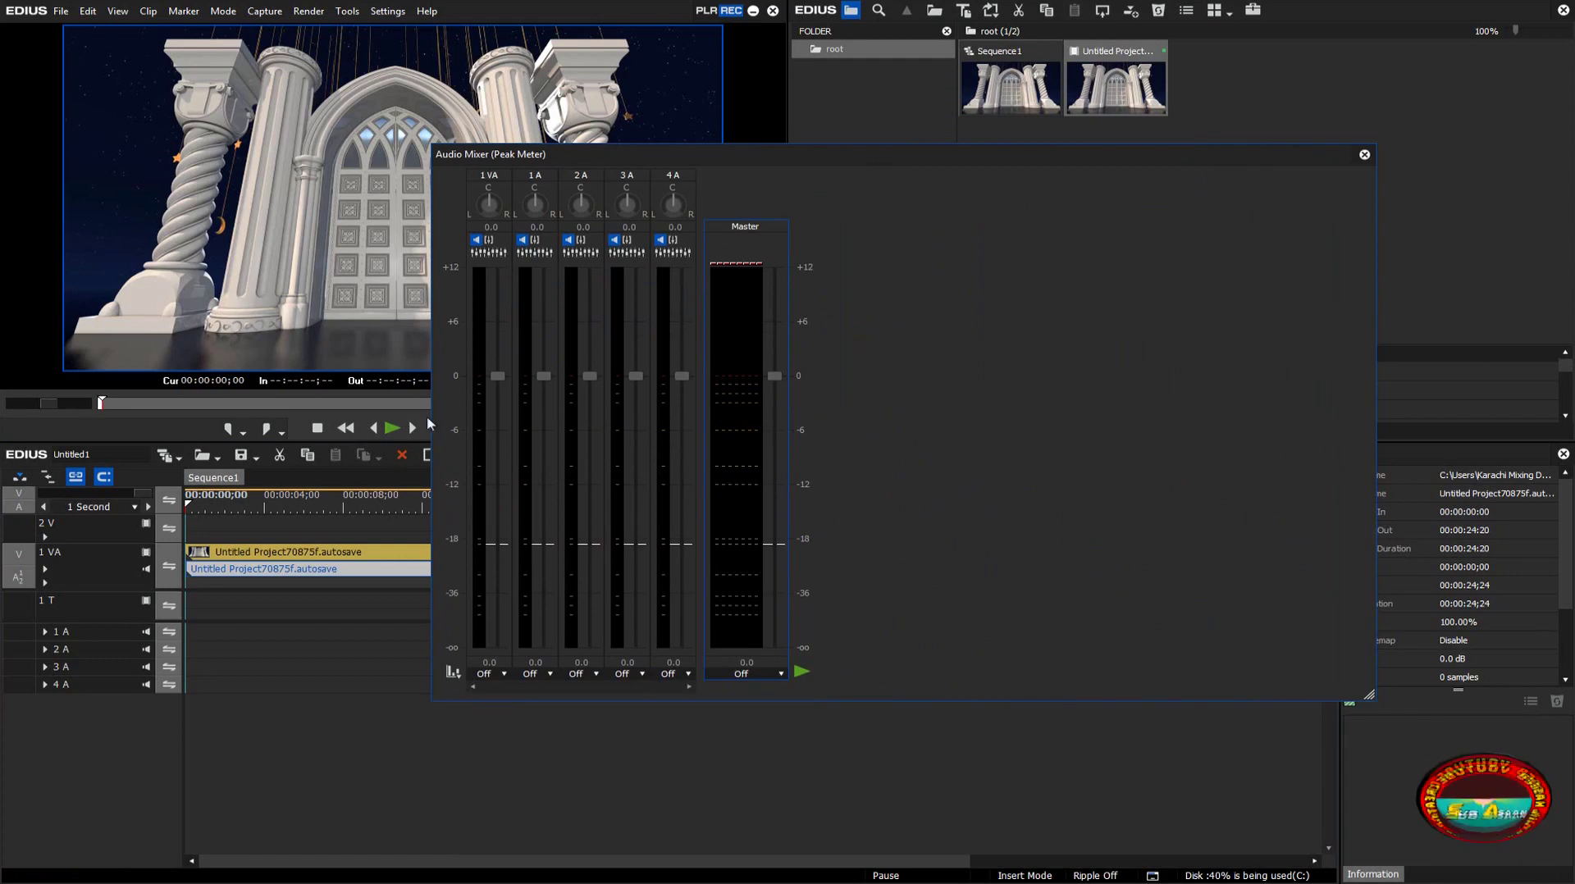
pyautogui.moveTo(432, 424); pyautogui.dragTo(263, 434)
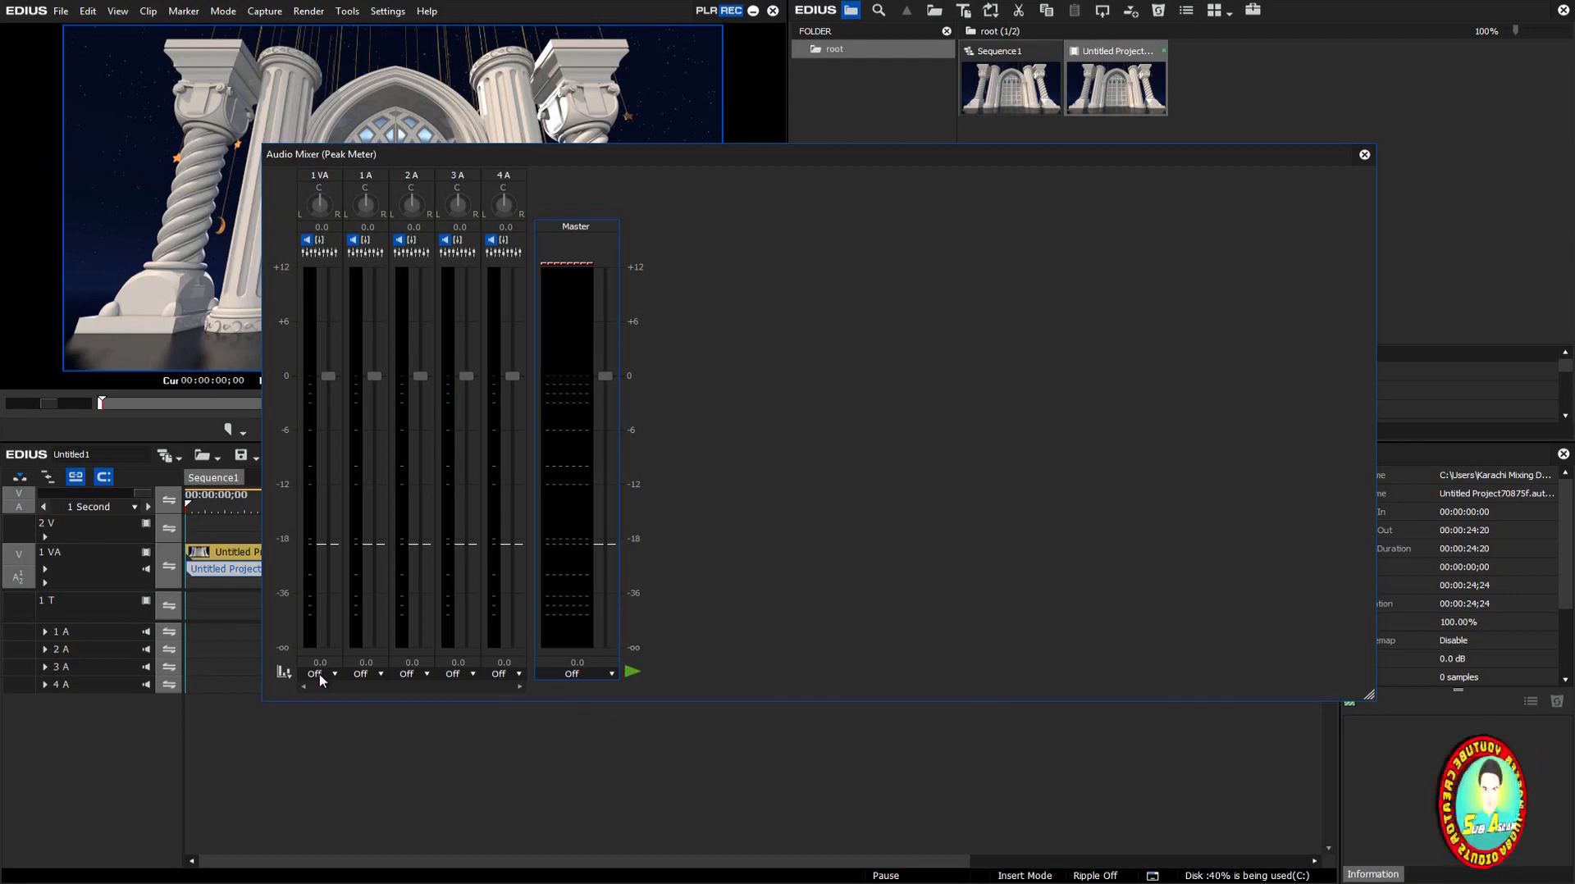
# Step: Enable Master adjustment for the master channel in the Audio Mixer and raise its volume to +6.2
pyautogui.click(586, 676)
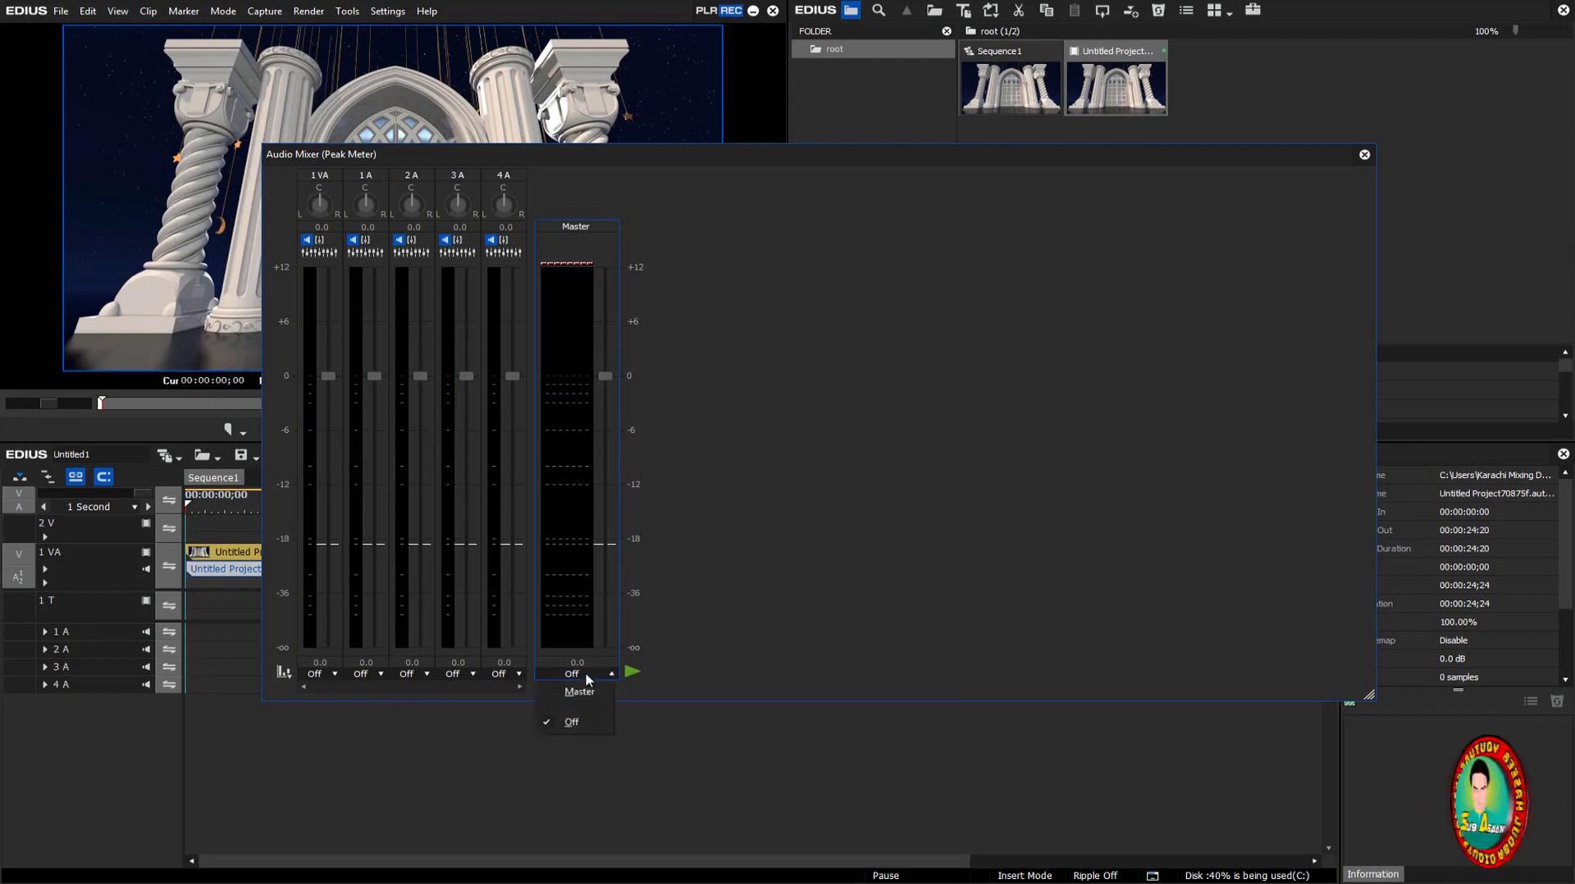
pyautogui.click(584, 691)
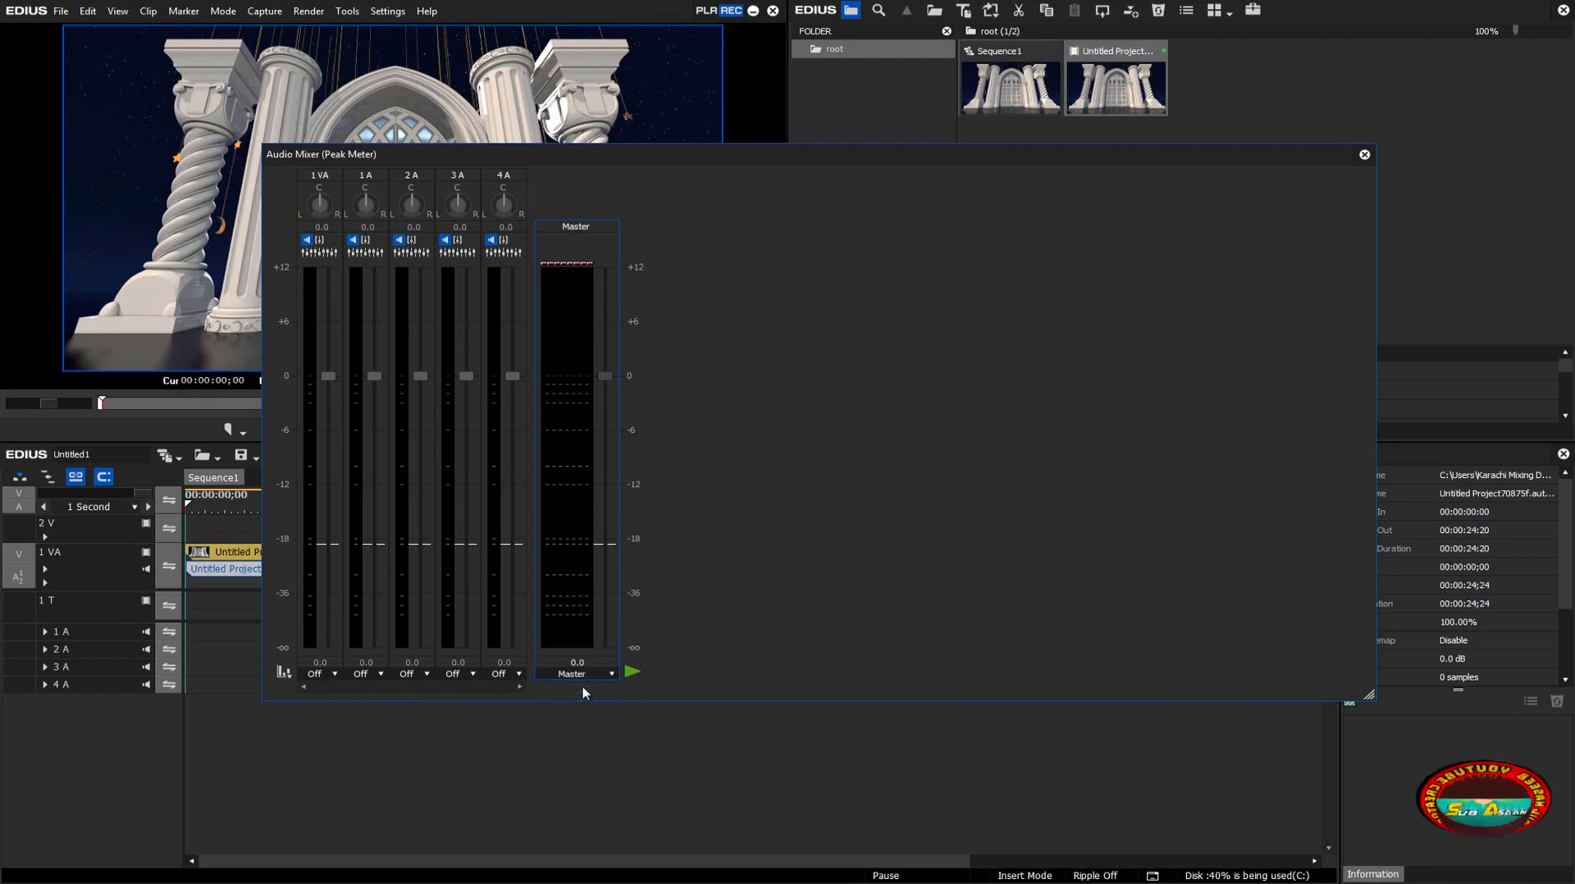
pyautogui.moveTo(605, 379); pyautogui.dragTo(605, 326)
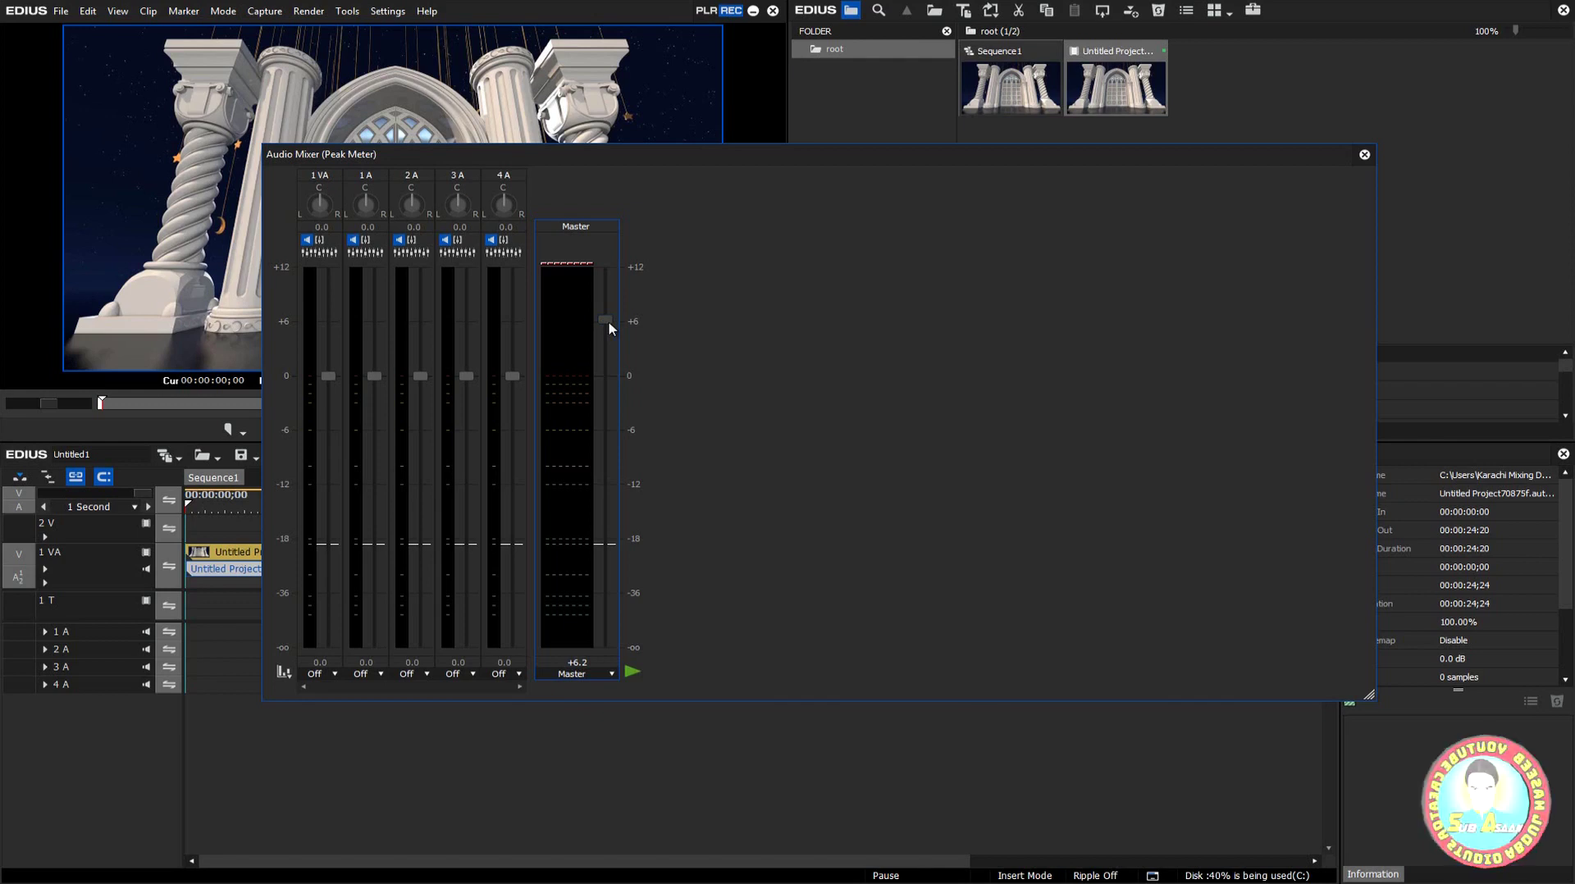
# Step: Set channel 4 A to Track mode and raise its volume to +1.4
pyautogui.click(517, 674)
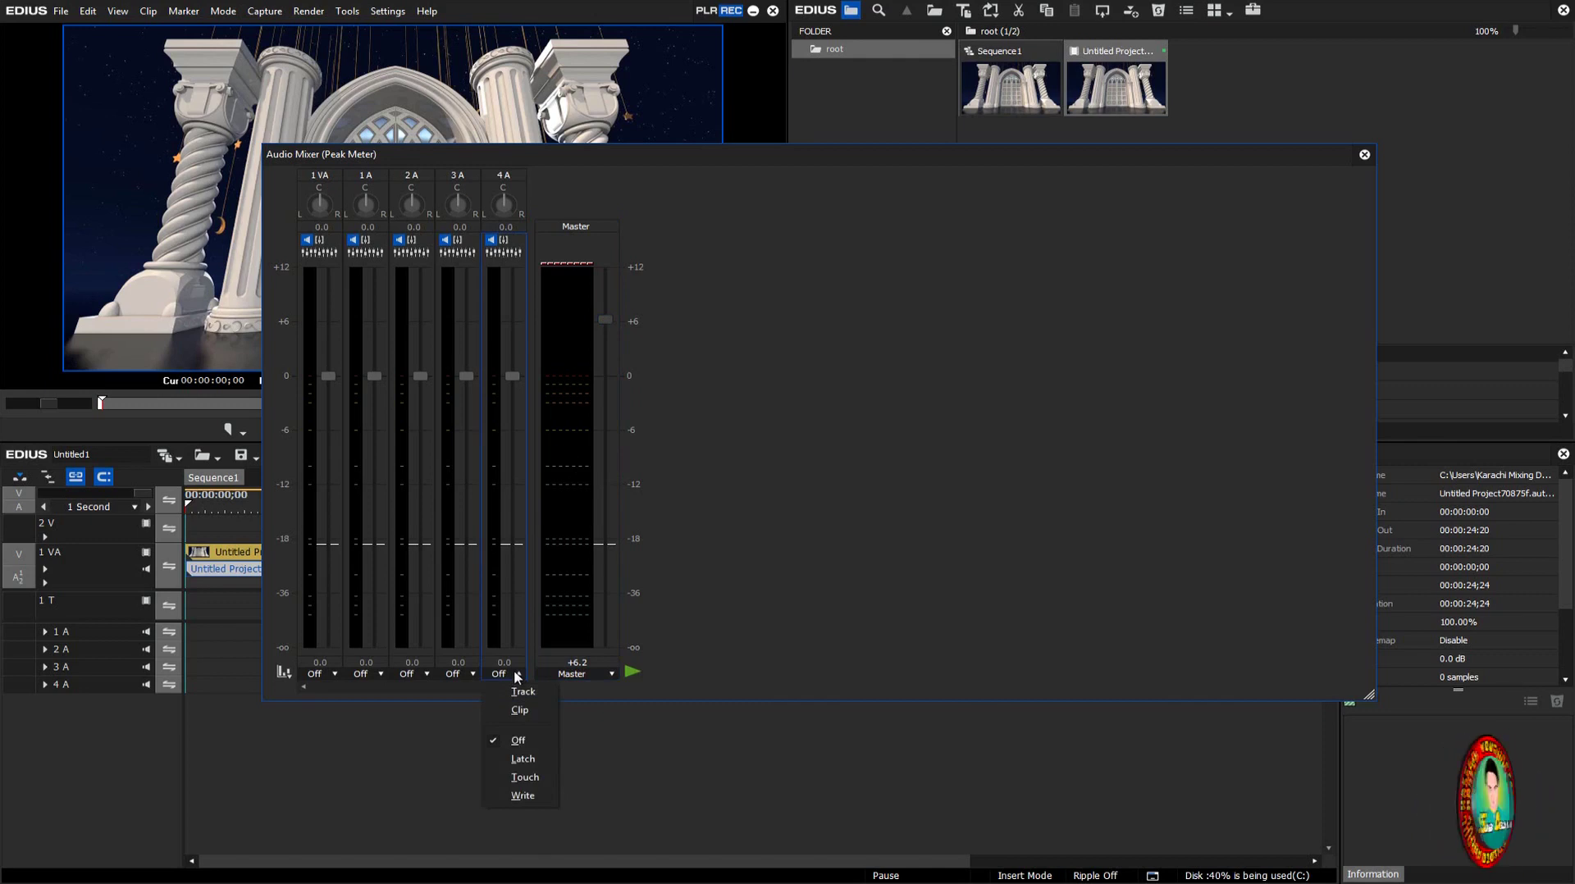
pyautogui.click(518, 693)
pyautogui.moveTo(514, 375); pyautogui.dragTo(516, 369)
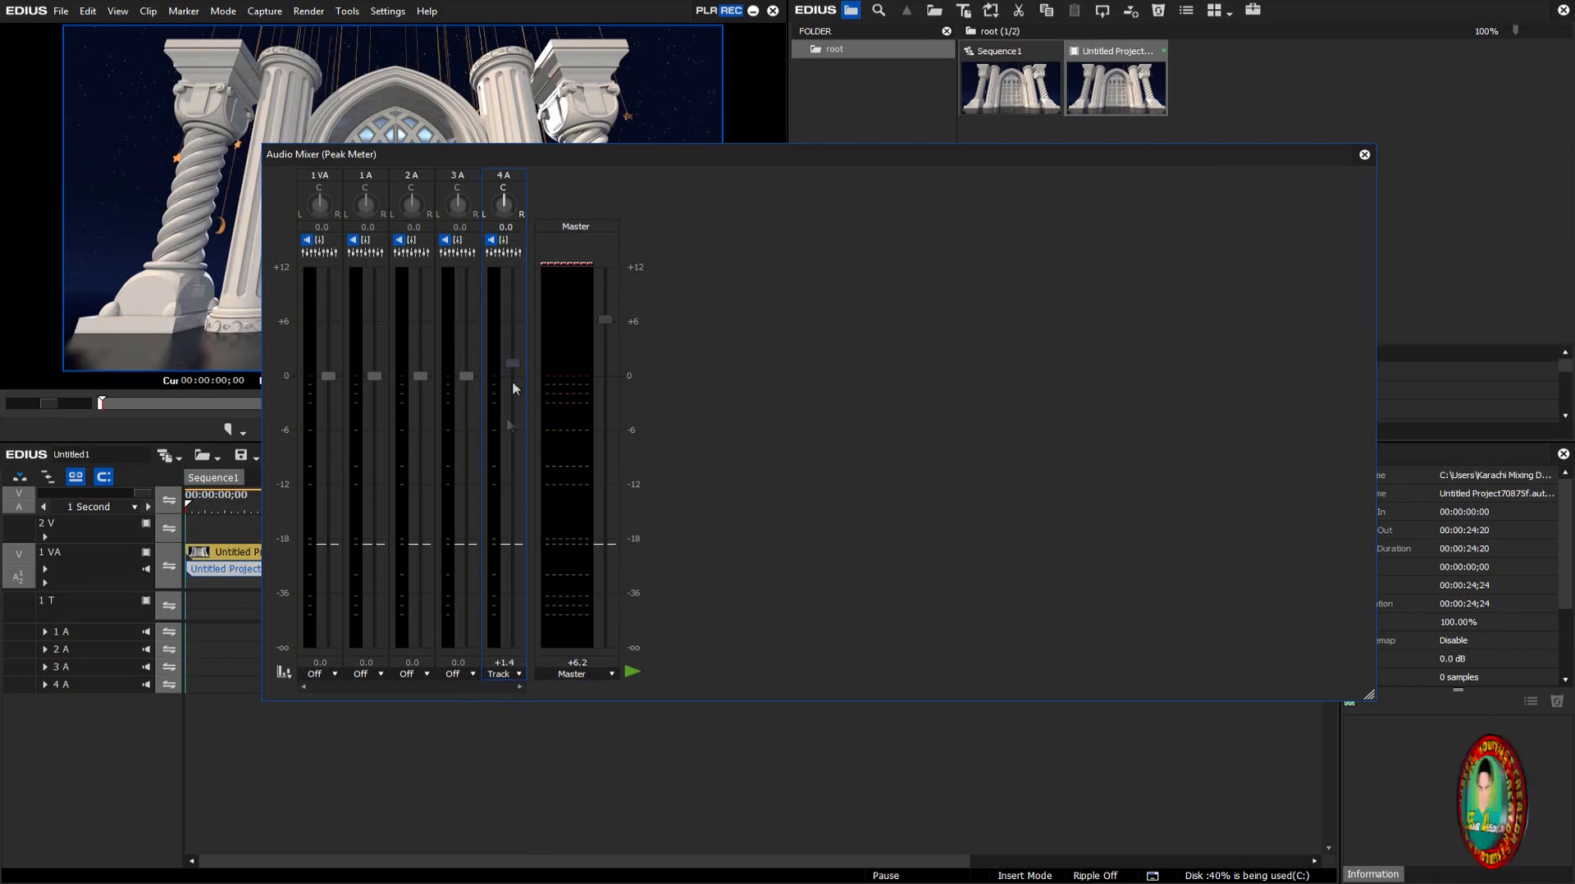
# Step: Set channel 3 A to Track mode and fine-tune its volume to +1.4
pyautogui.click(474, 674)
pyautogui.click(477, 691)
pyautogui.moveTo(467, 376); pyautogui.dragTo(469, 369)
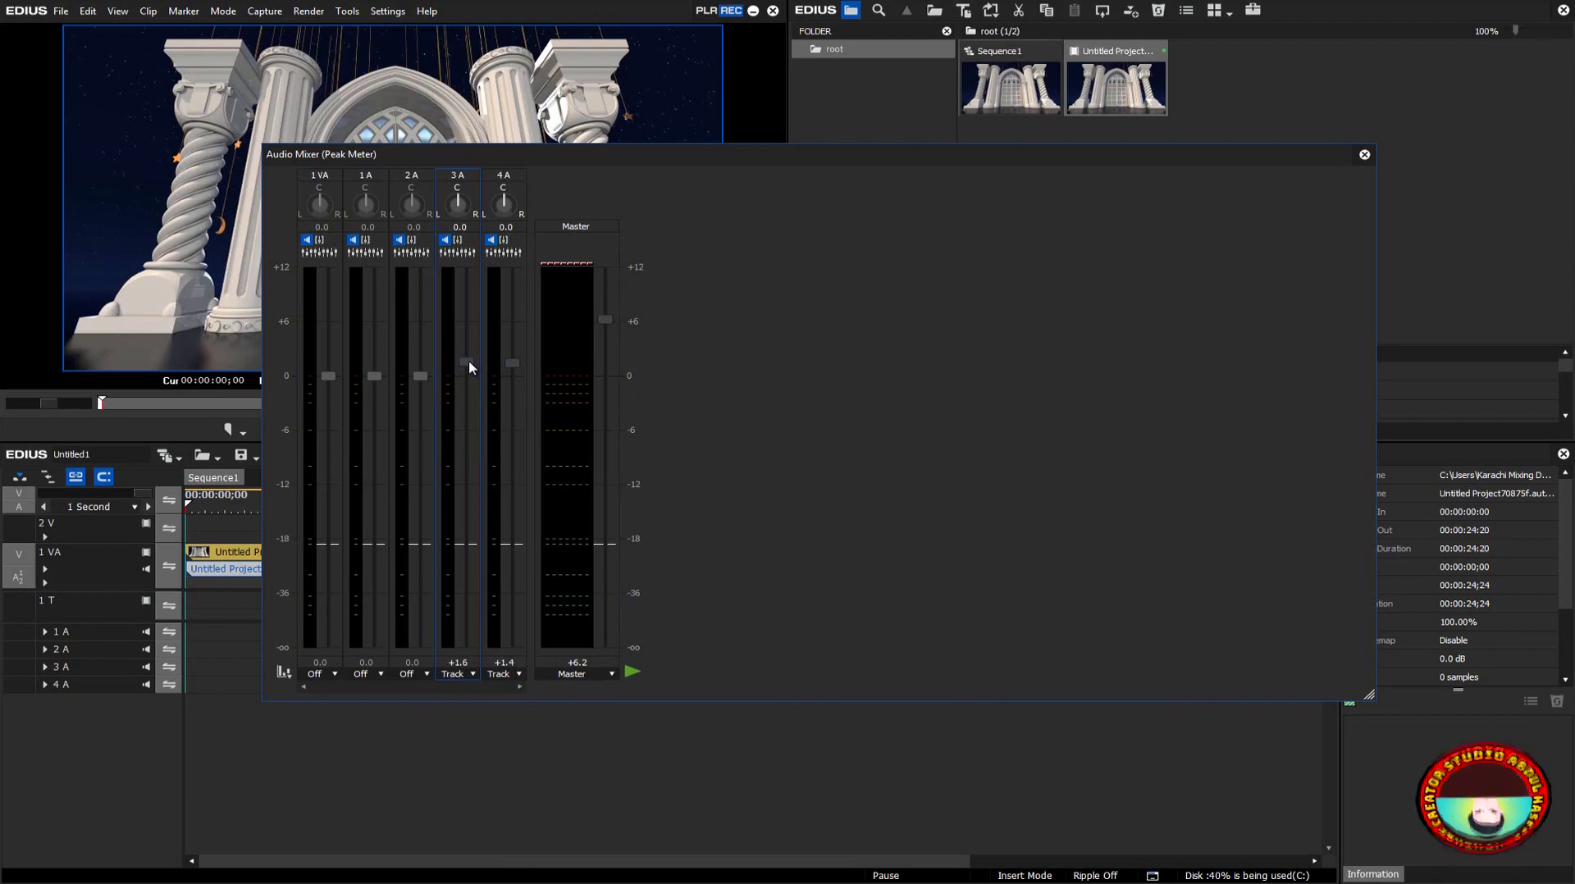
pyautogui.moveTo(471, 367); pyautogui.dragTo(471, 371)
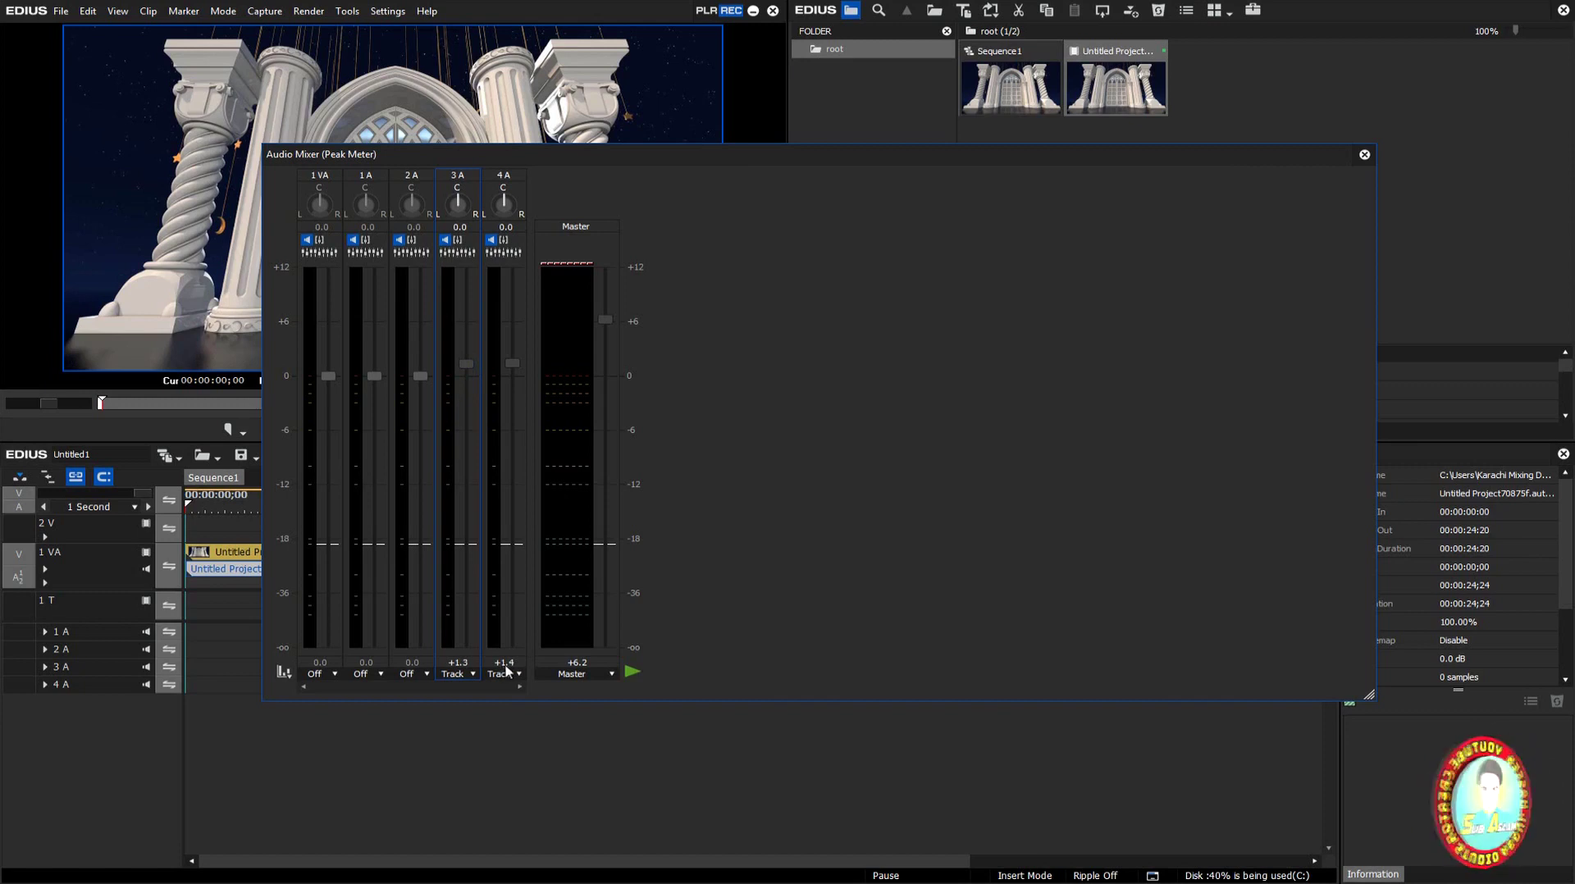
pyautogui.click(460, 663)
pyautogui.press('Return')
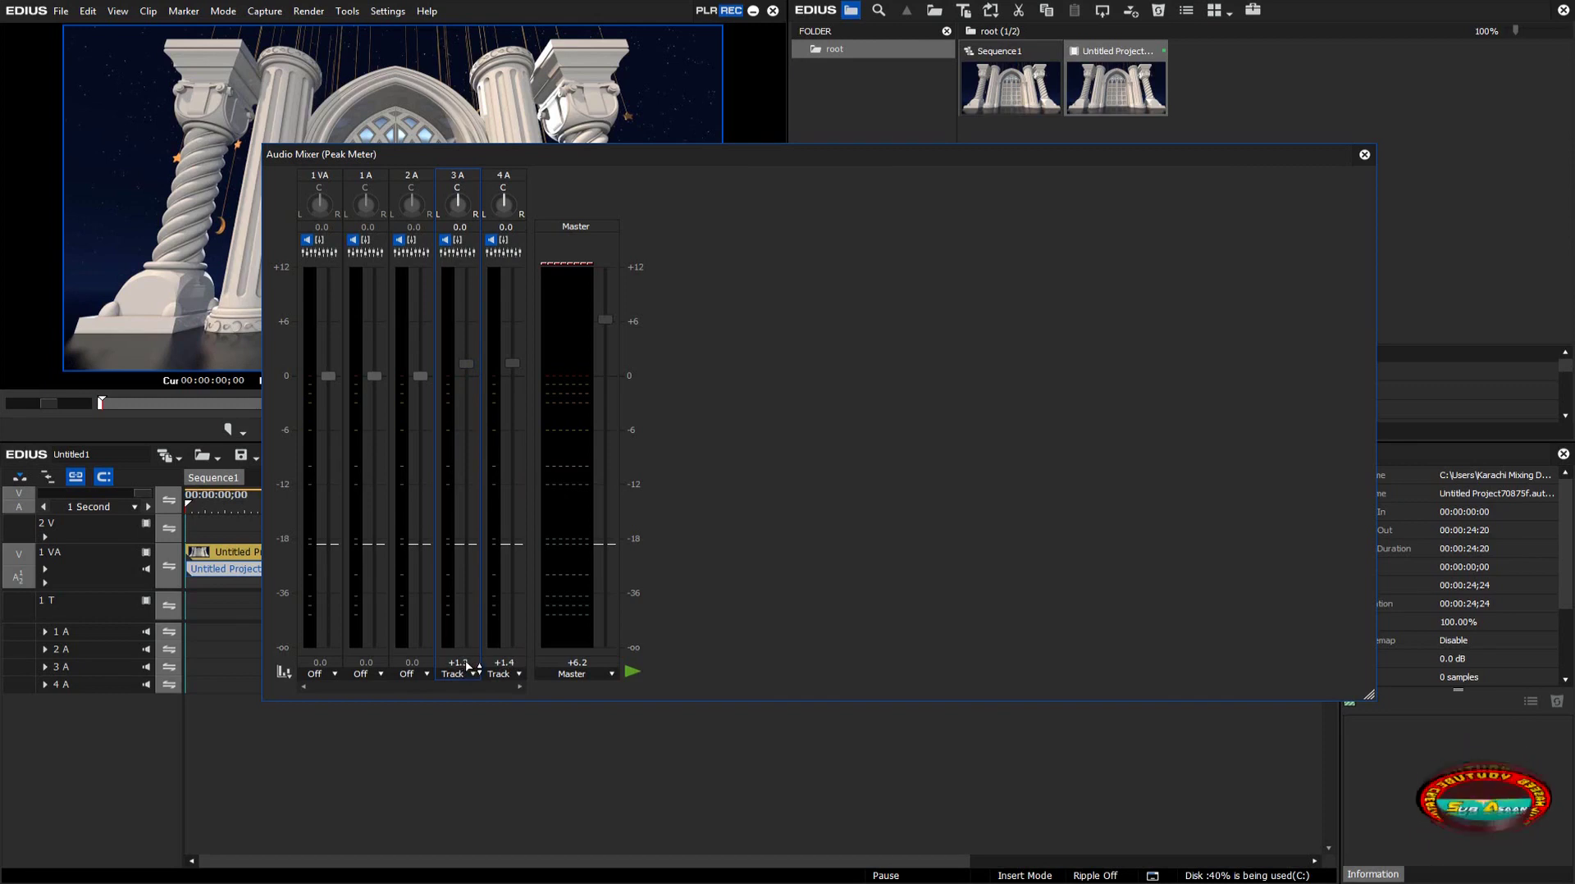
pyautogui.scroll(-3, 466, 666)
pyautogui.scroll(3, 466, 666)
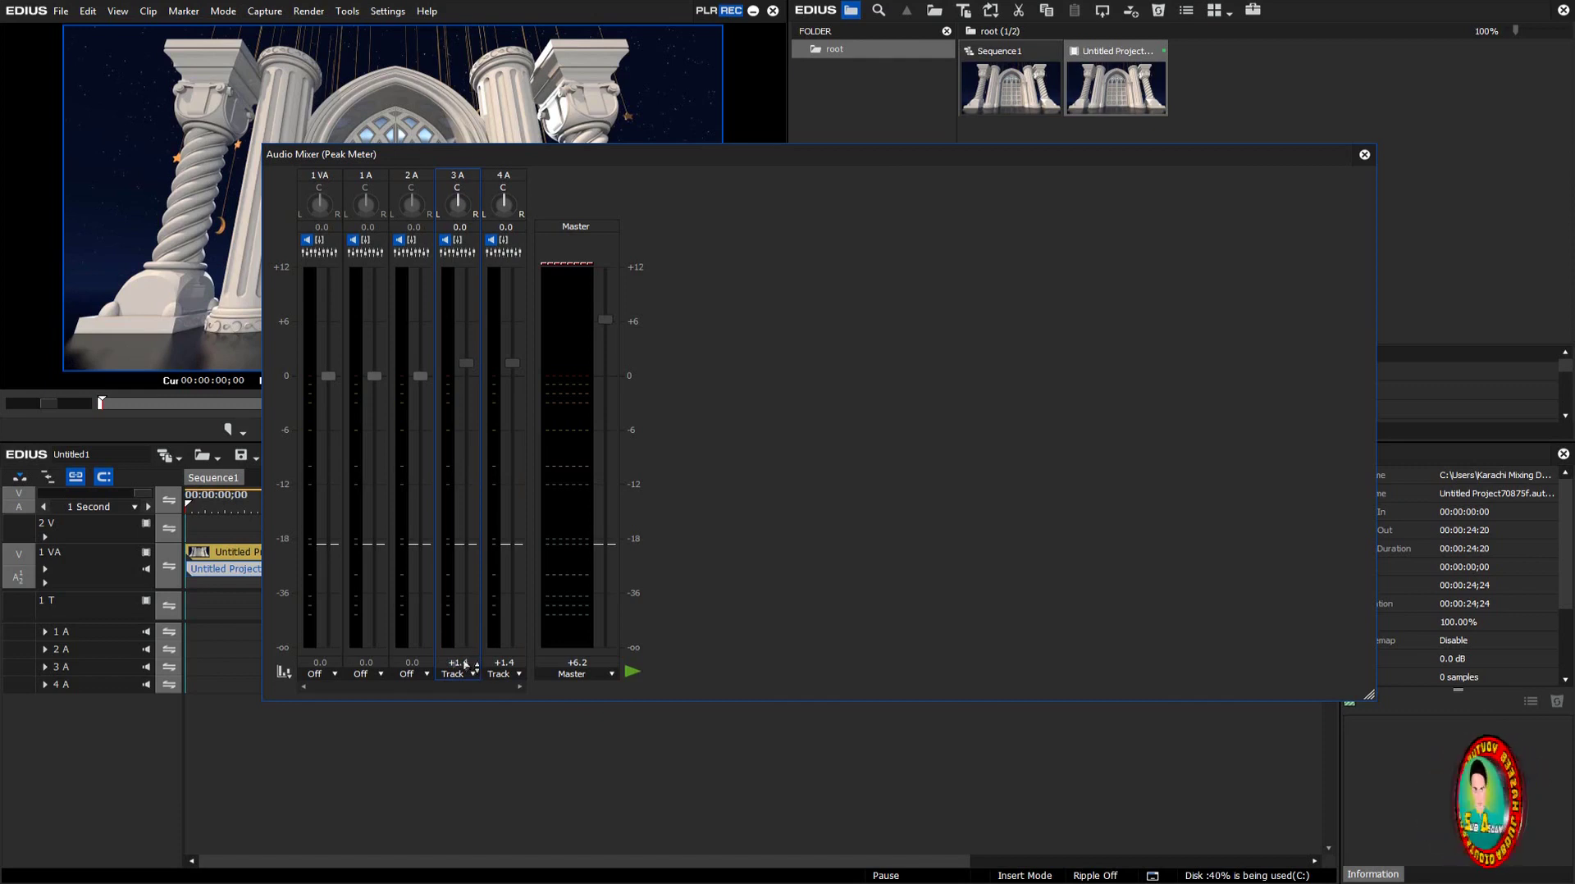
# Step: Set channel 2 A to Track mode and raise its volume to +1.4
pyautogui.click(414, 669)
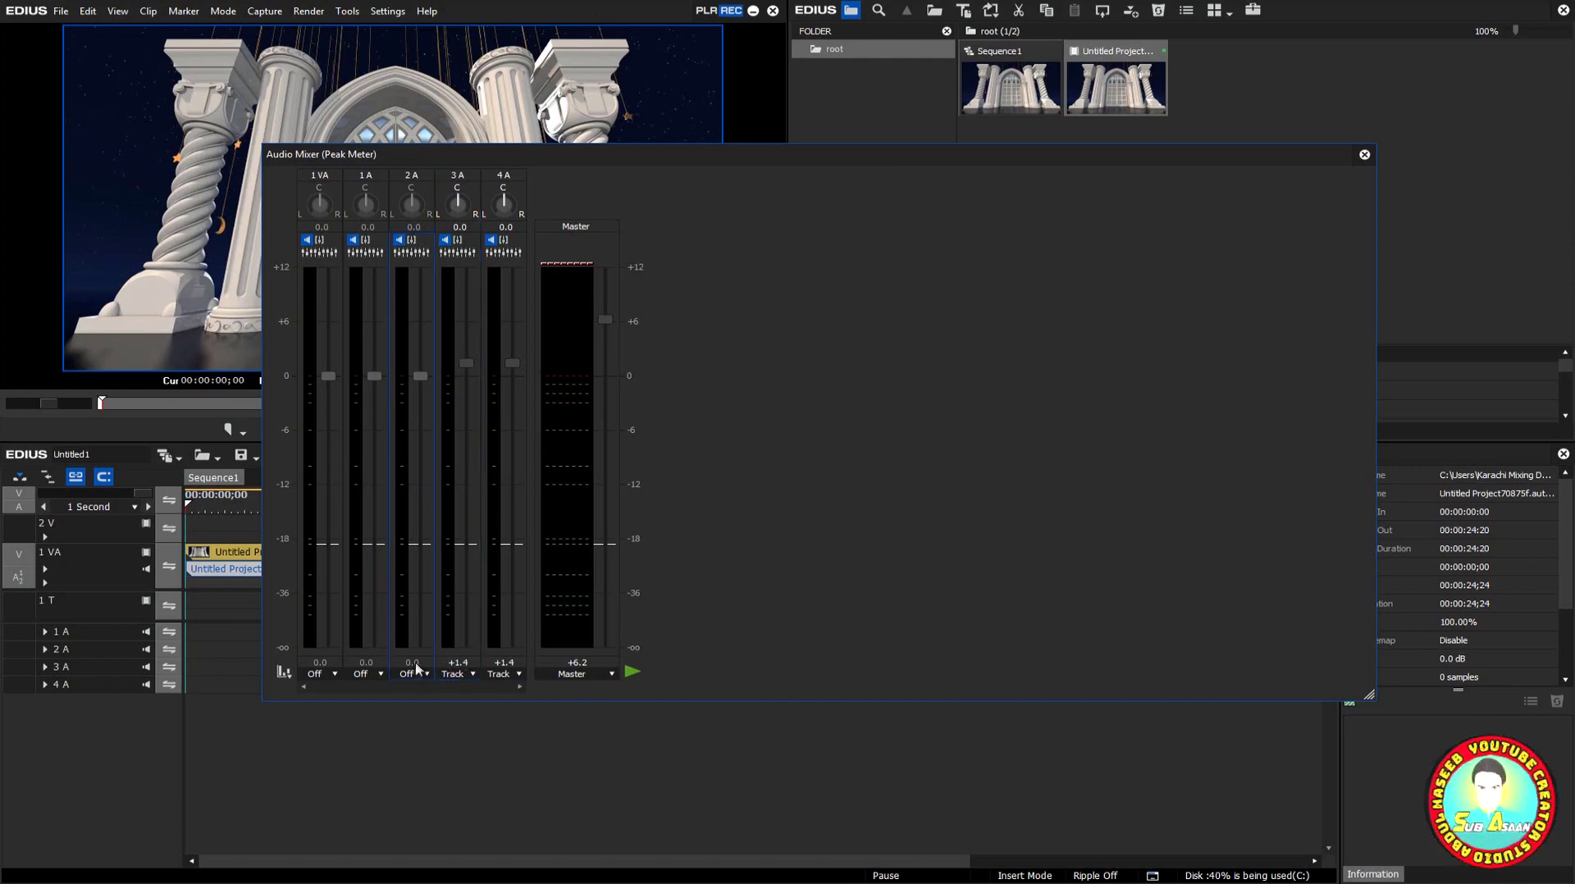
pyautogui.click(425, 675)
pyautogui.click(430, 692)
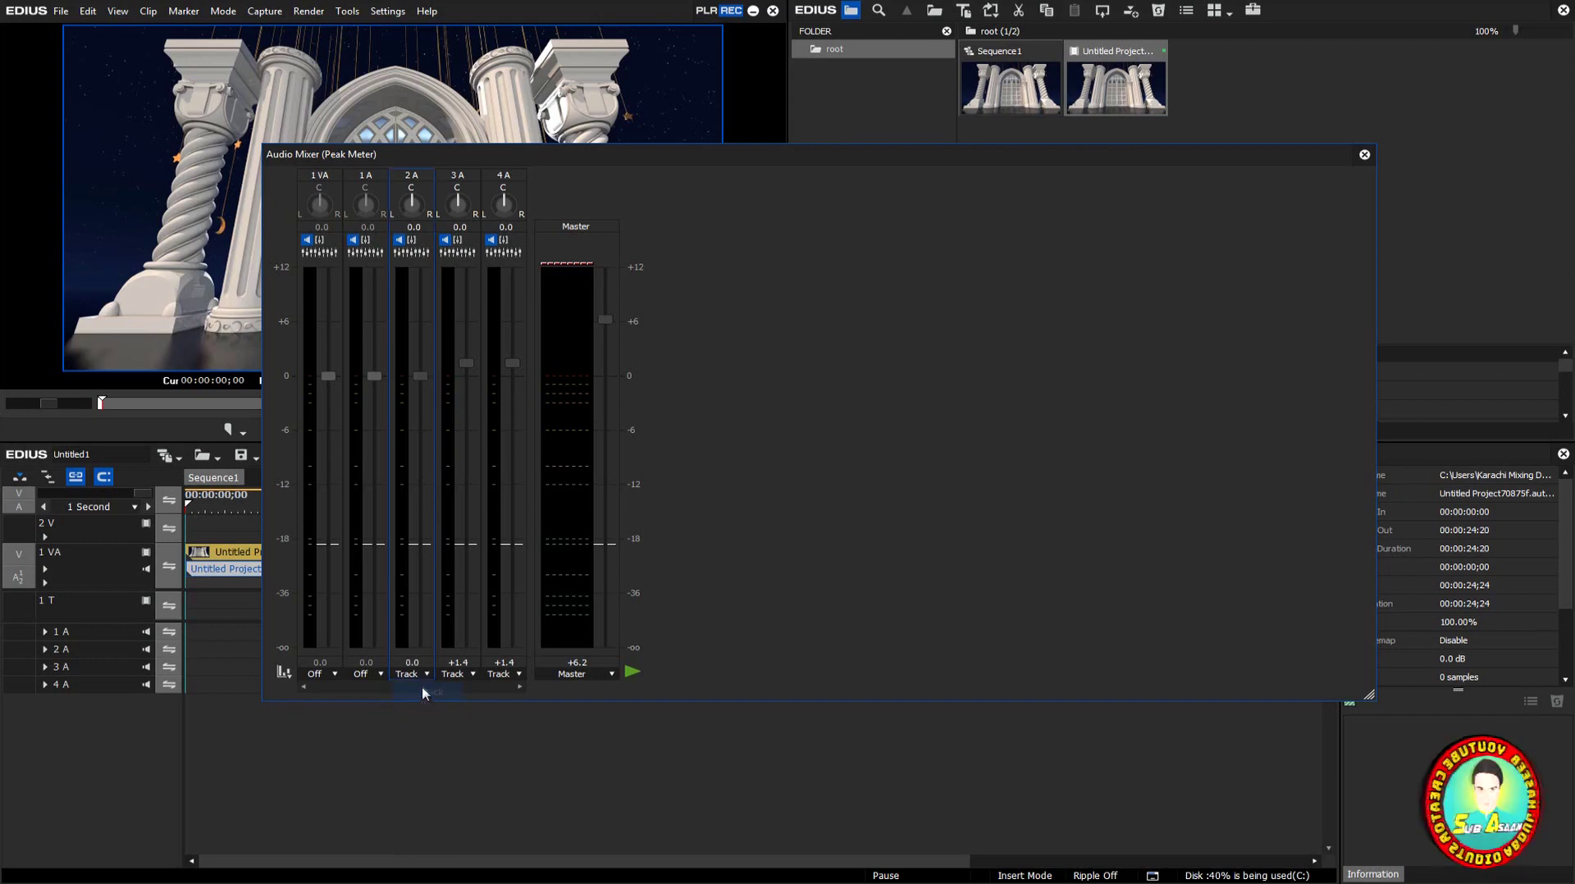
pyautogui.click(420, 664)
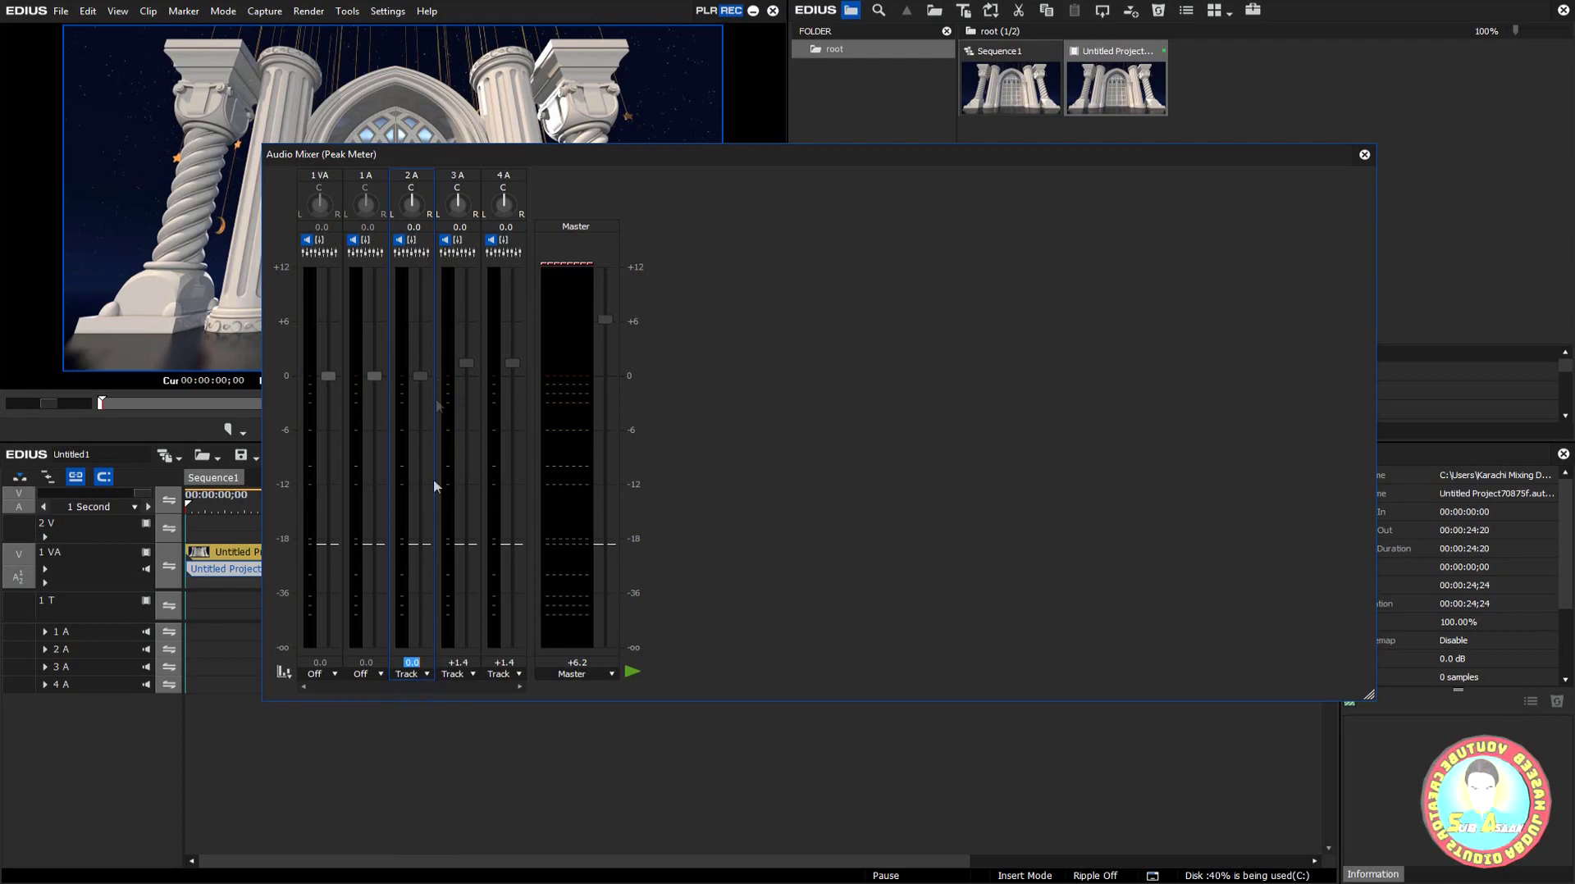
pyautogui.moveTo(425, 380); pyautogui.dragTo(429, 368)
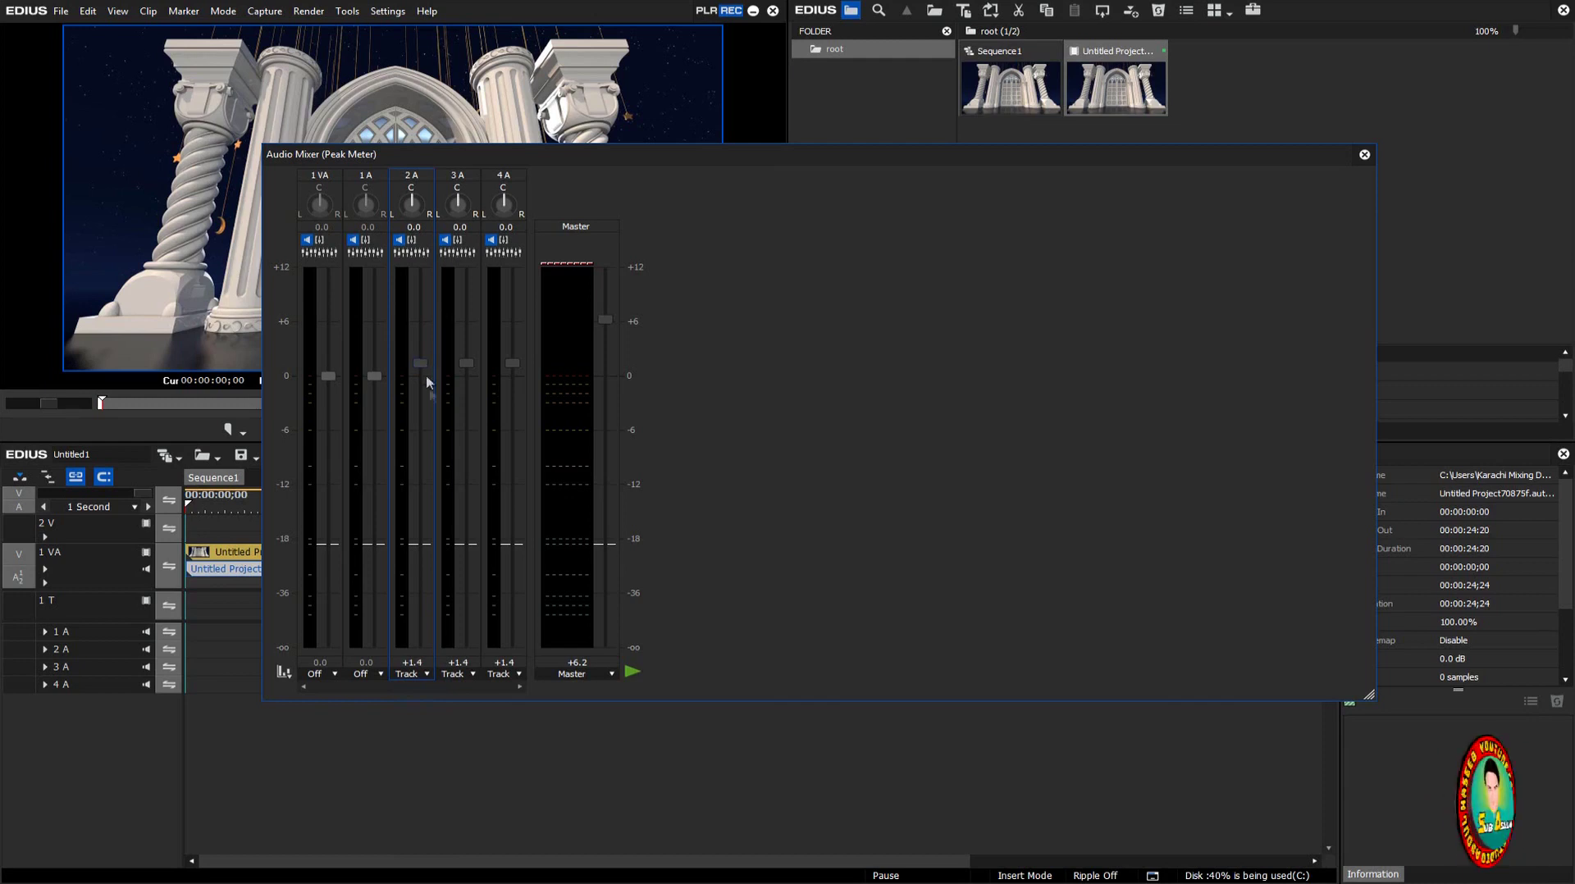
# Step: Set channel 1 A to Track mode and raise its volume to +1.4
pyautogui.click(379, 674)
pyautogui.click(383, 689)
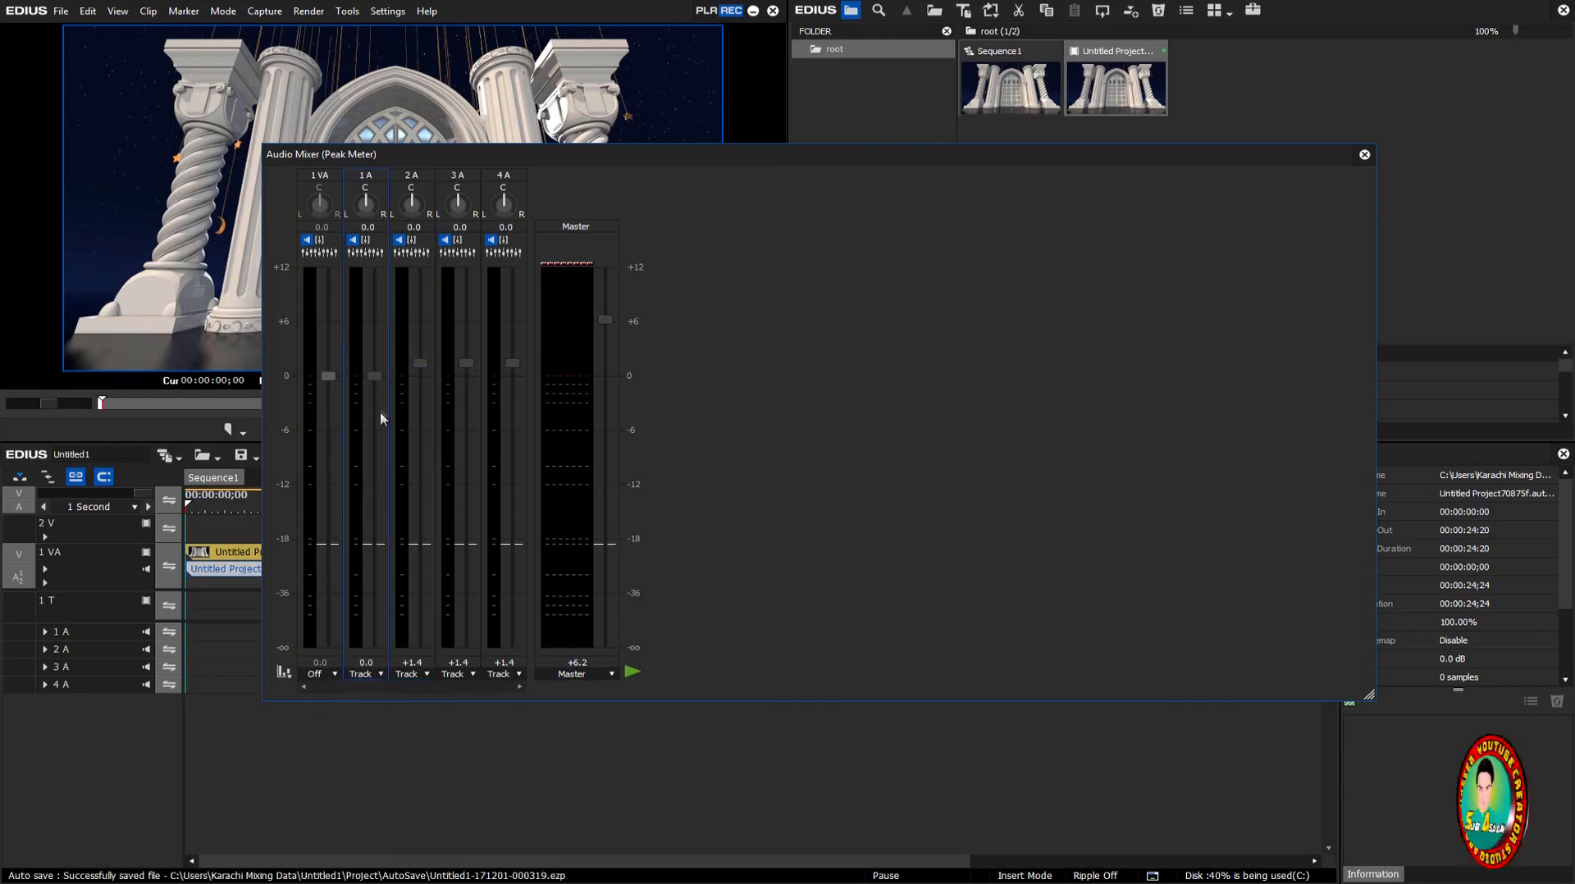
pyautogui.moveTo(375, 381); pyautogui.dragTo(377, 371)
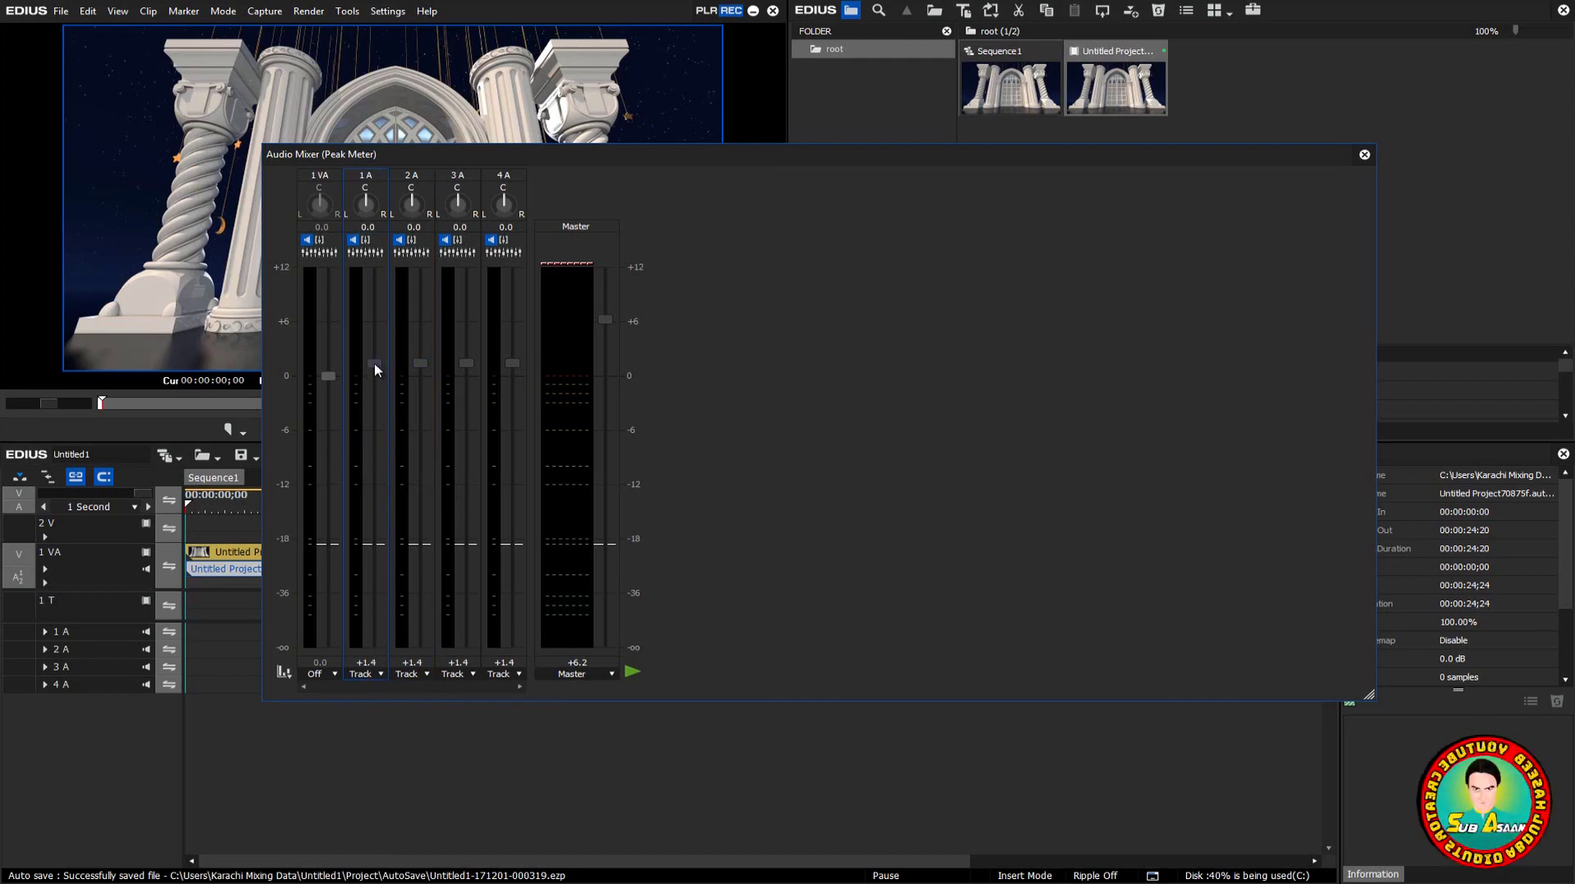
# Step: Set channel 1 VA to Track mode, raise its volume to +1.4 and close the Audio Mixer
pyautogui.click(337, 674)
pyautogui.click(342, 693)
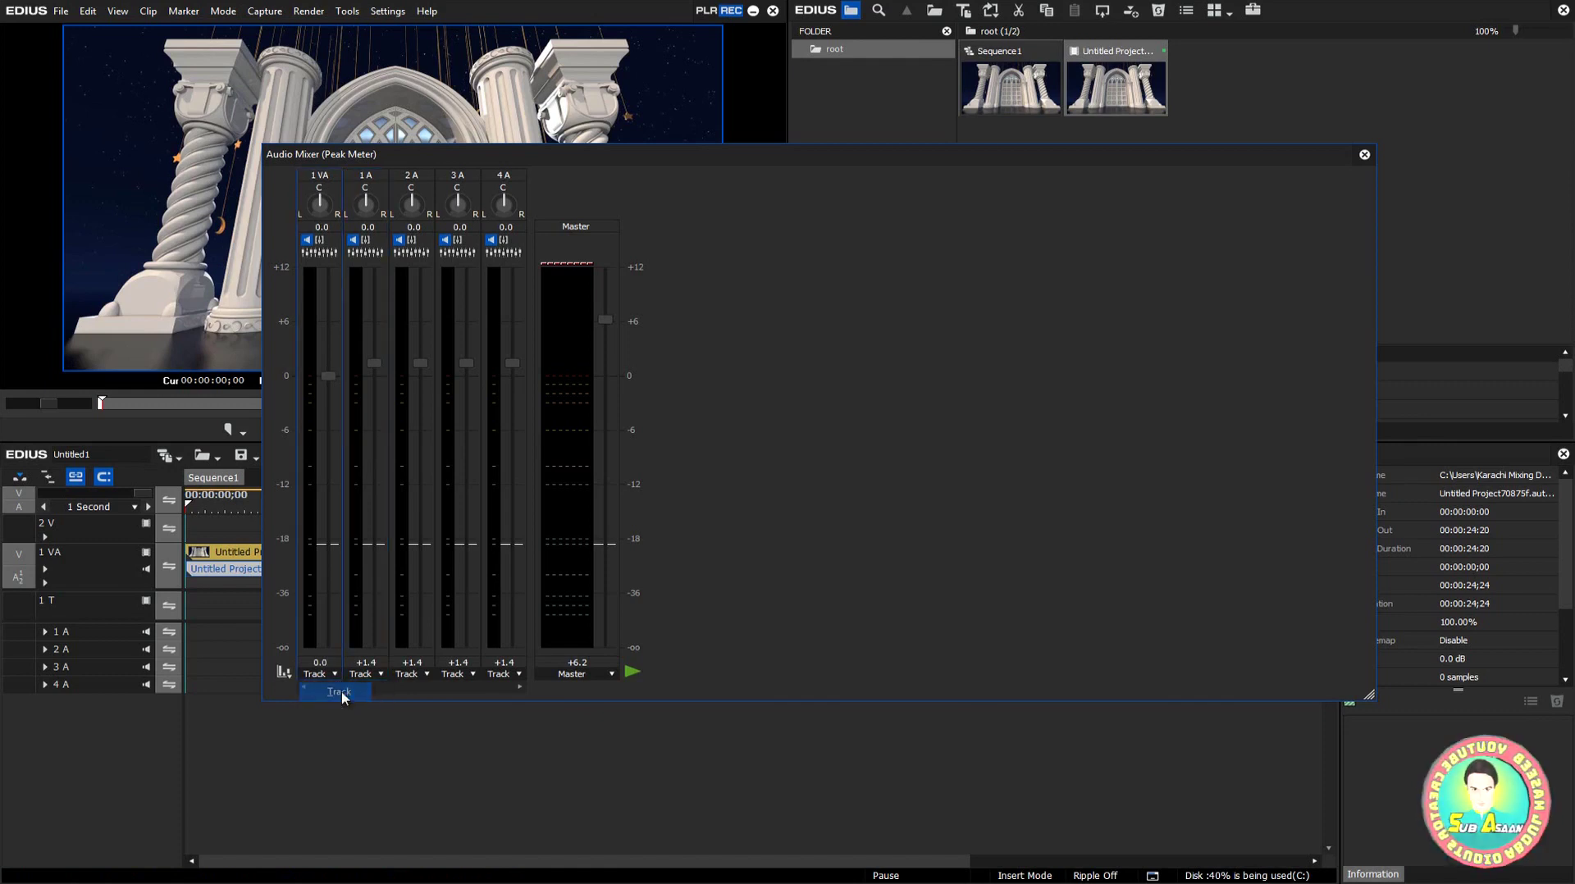
pyautogui.moveTo(326, 381); pyautogui.dragTo(330, 371)
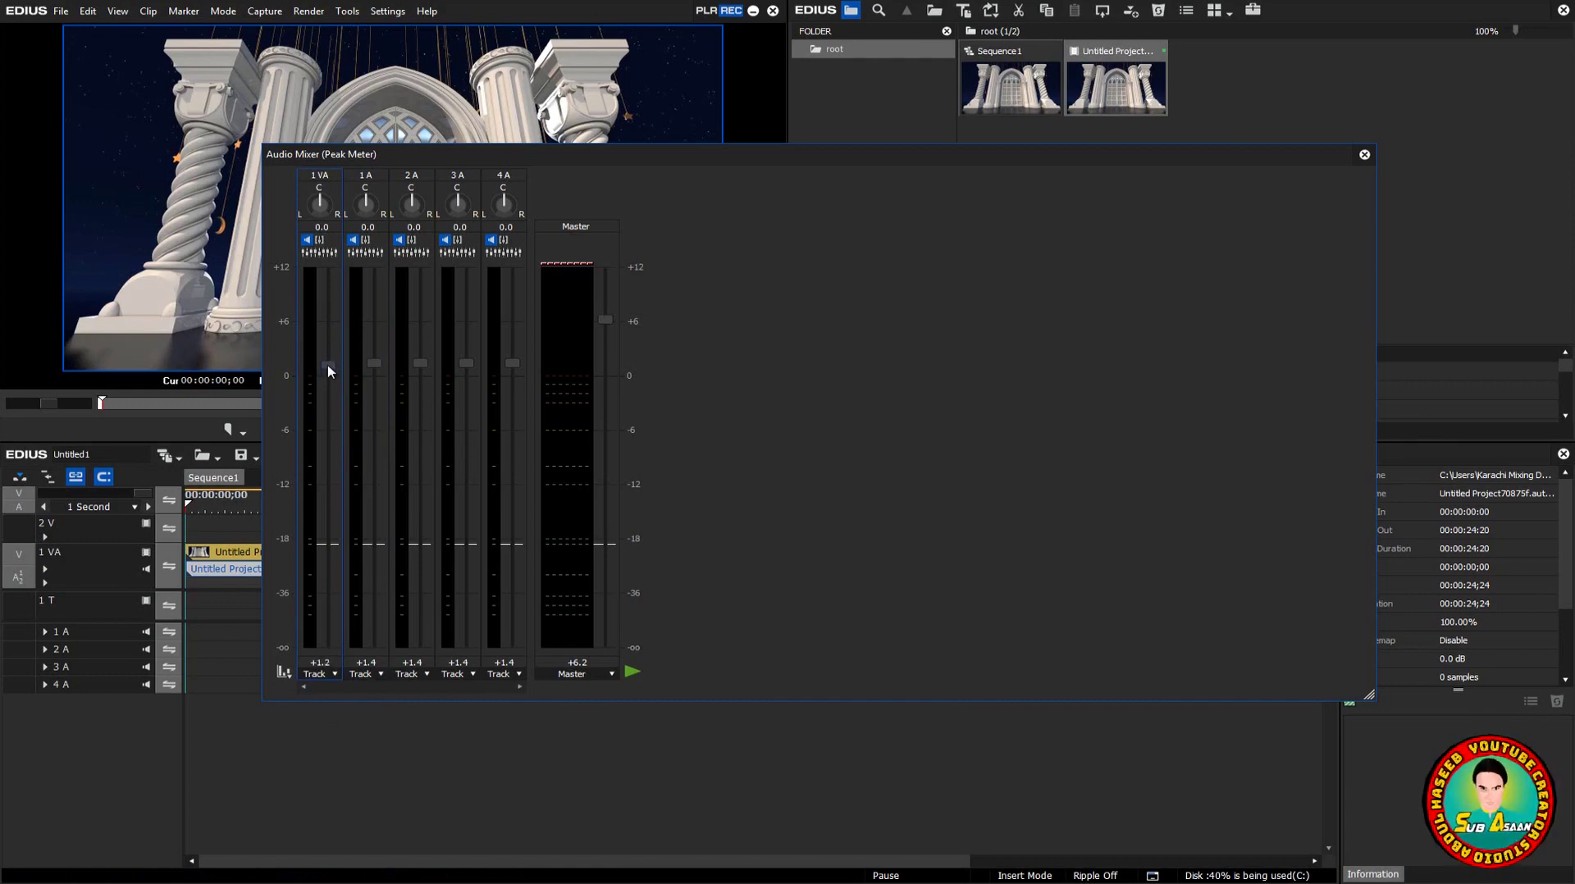
pyautogui.moveTo(329, 365); pyautogui.dragTo(329, 364)
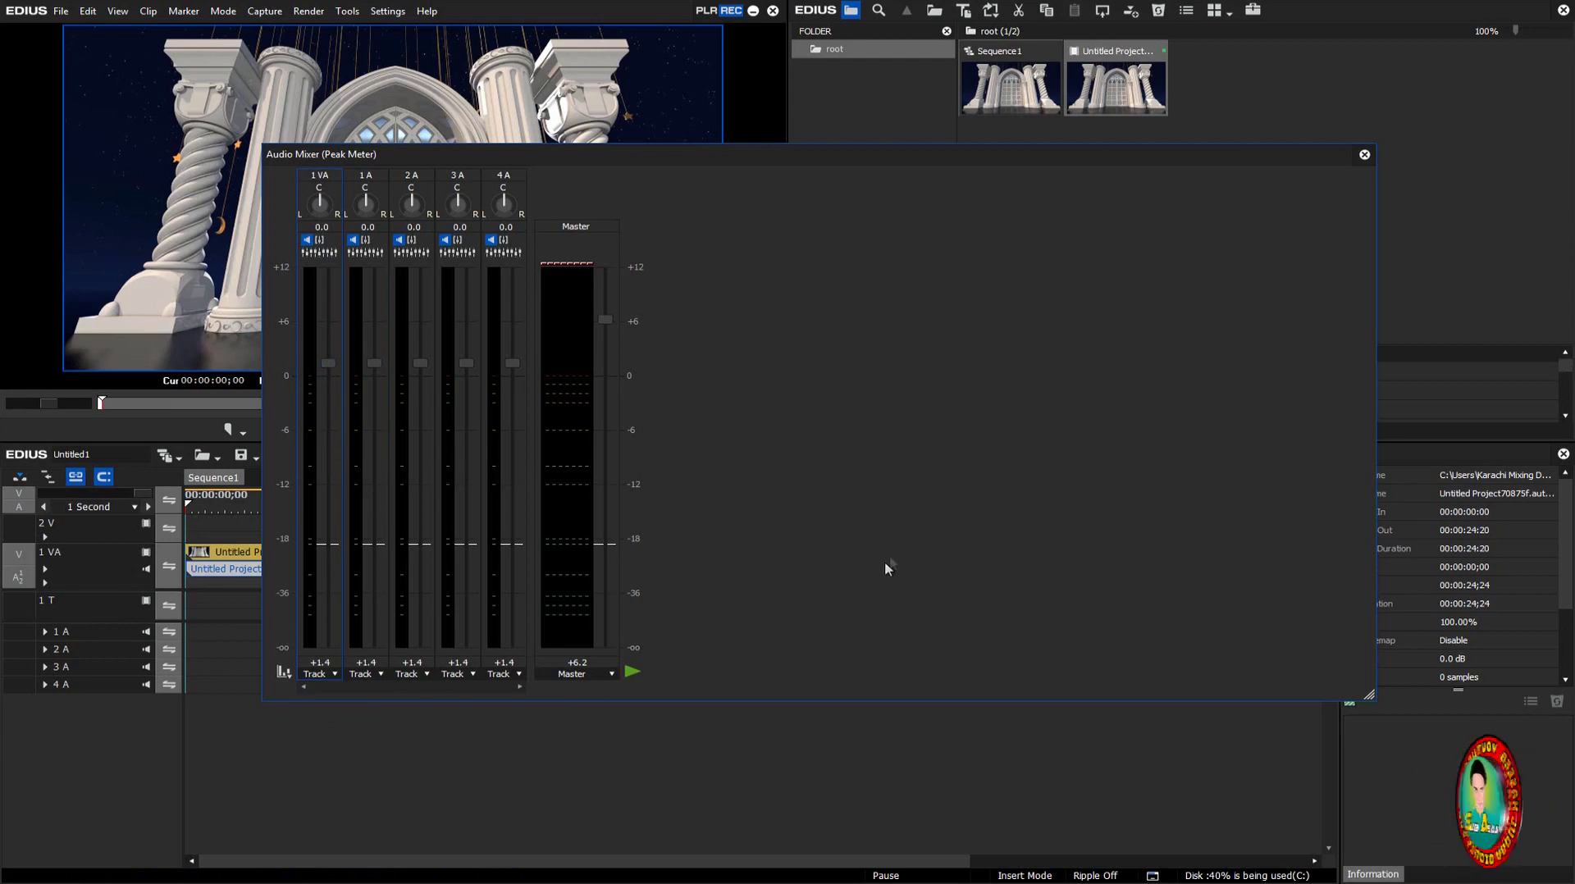
pyautogui.click(1364, 155)
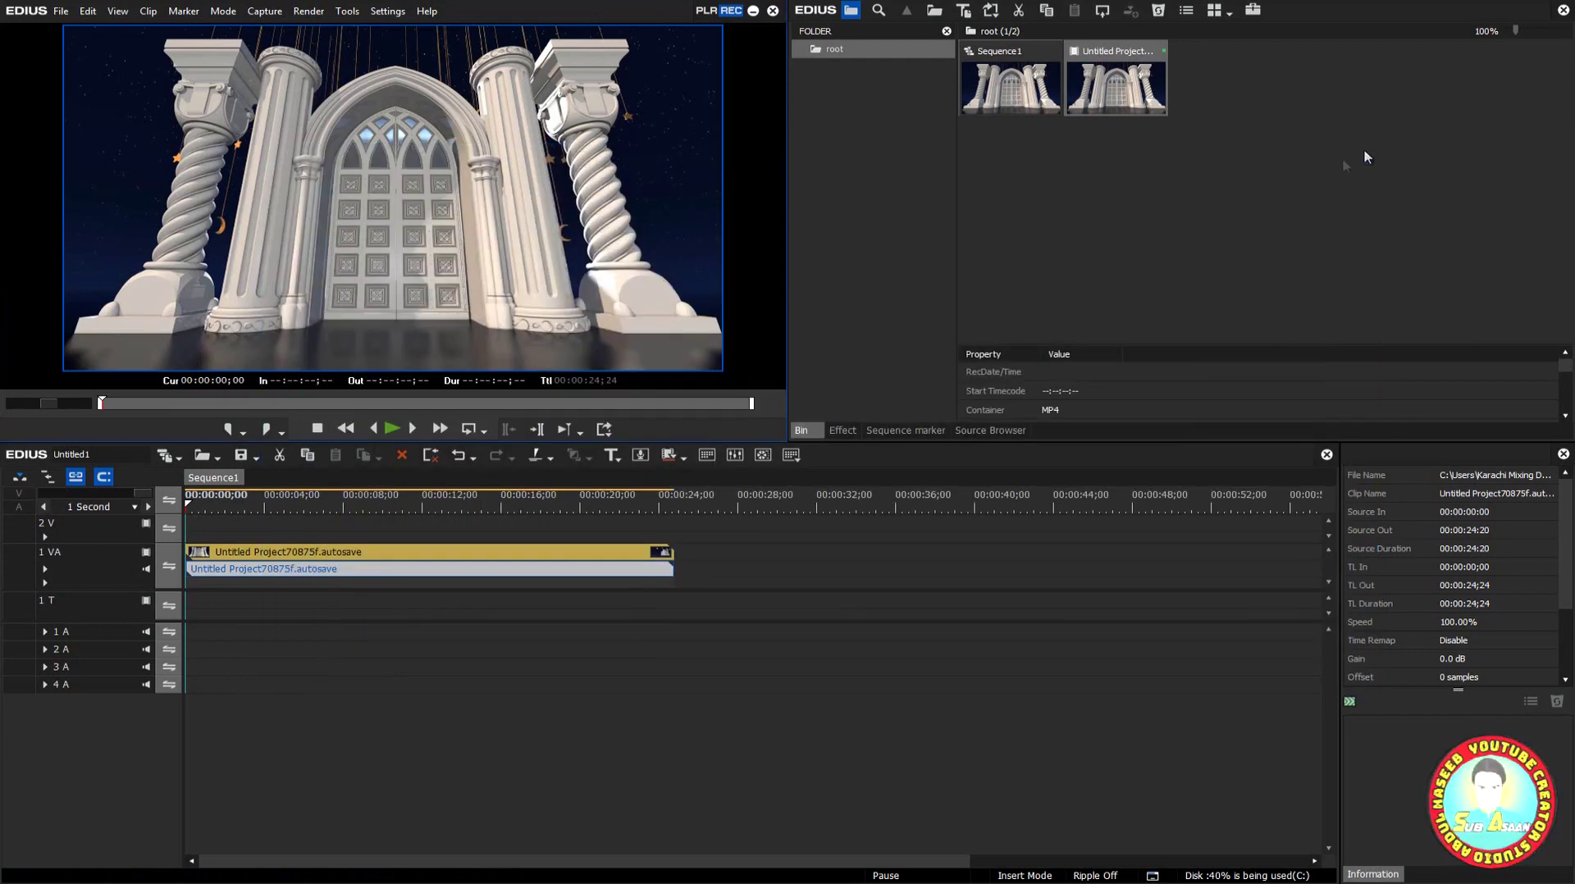
# Step: Play the first seconds of the sequence to check the audio, and return the playhead to the start
pyautogui.click(392, 428)
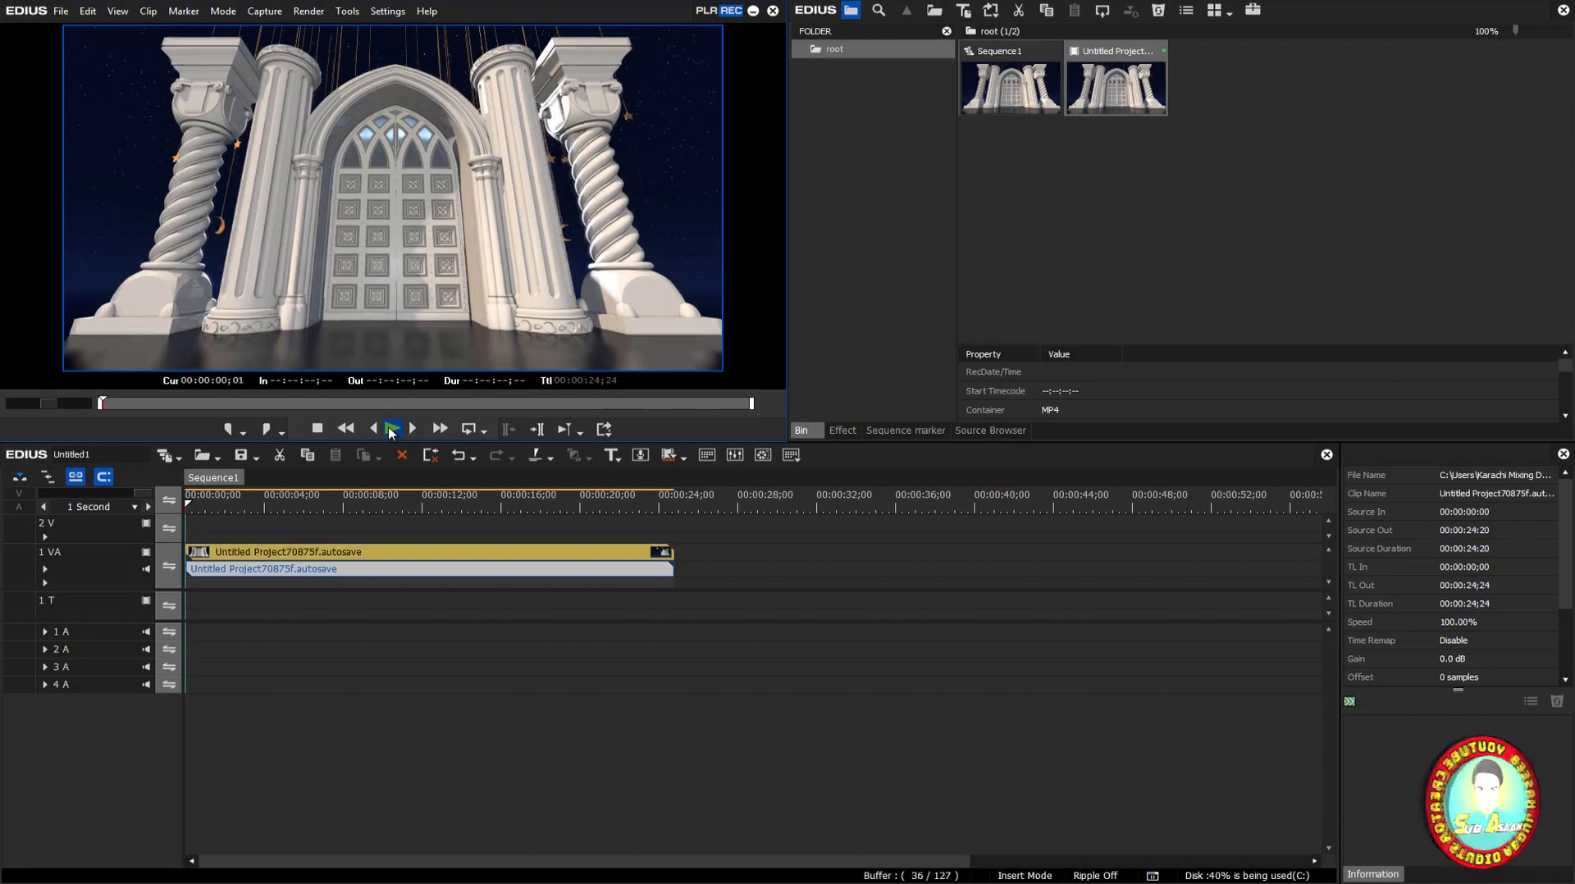
pyautogui.click(318, 430)
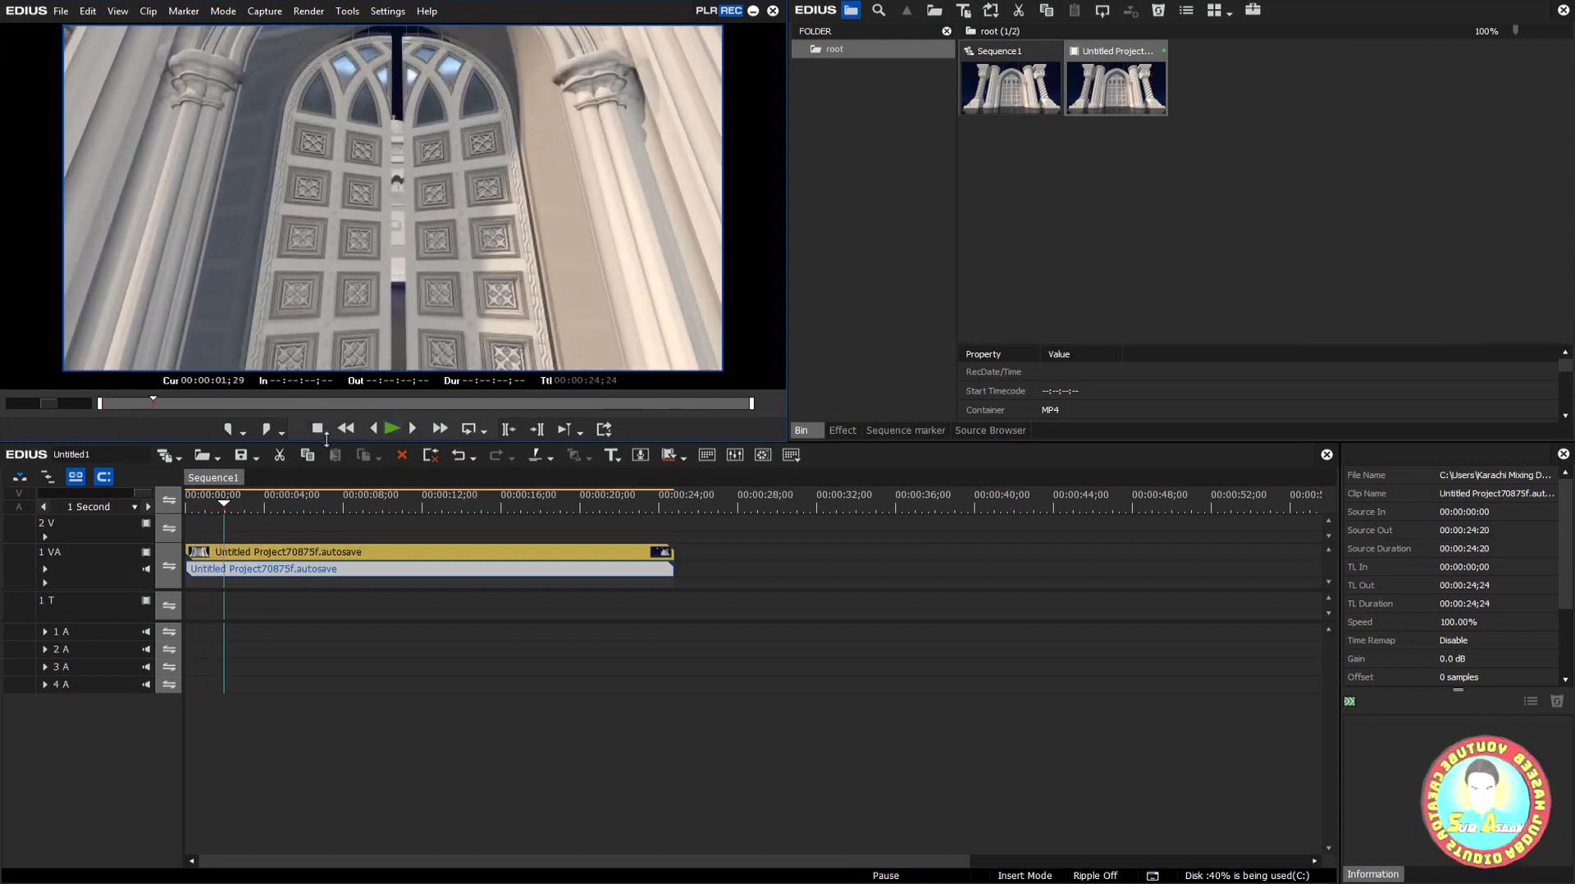
pyautogui.moveTo(225, 504); pyautogui.dragTo(174, 513)
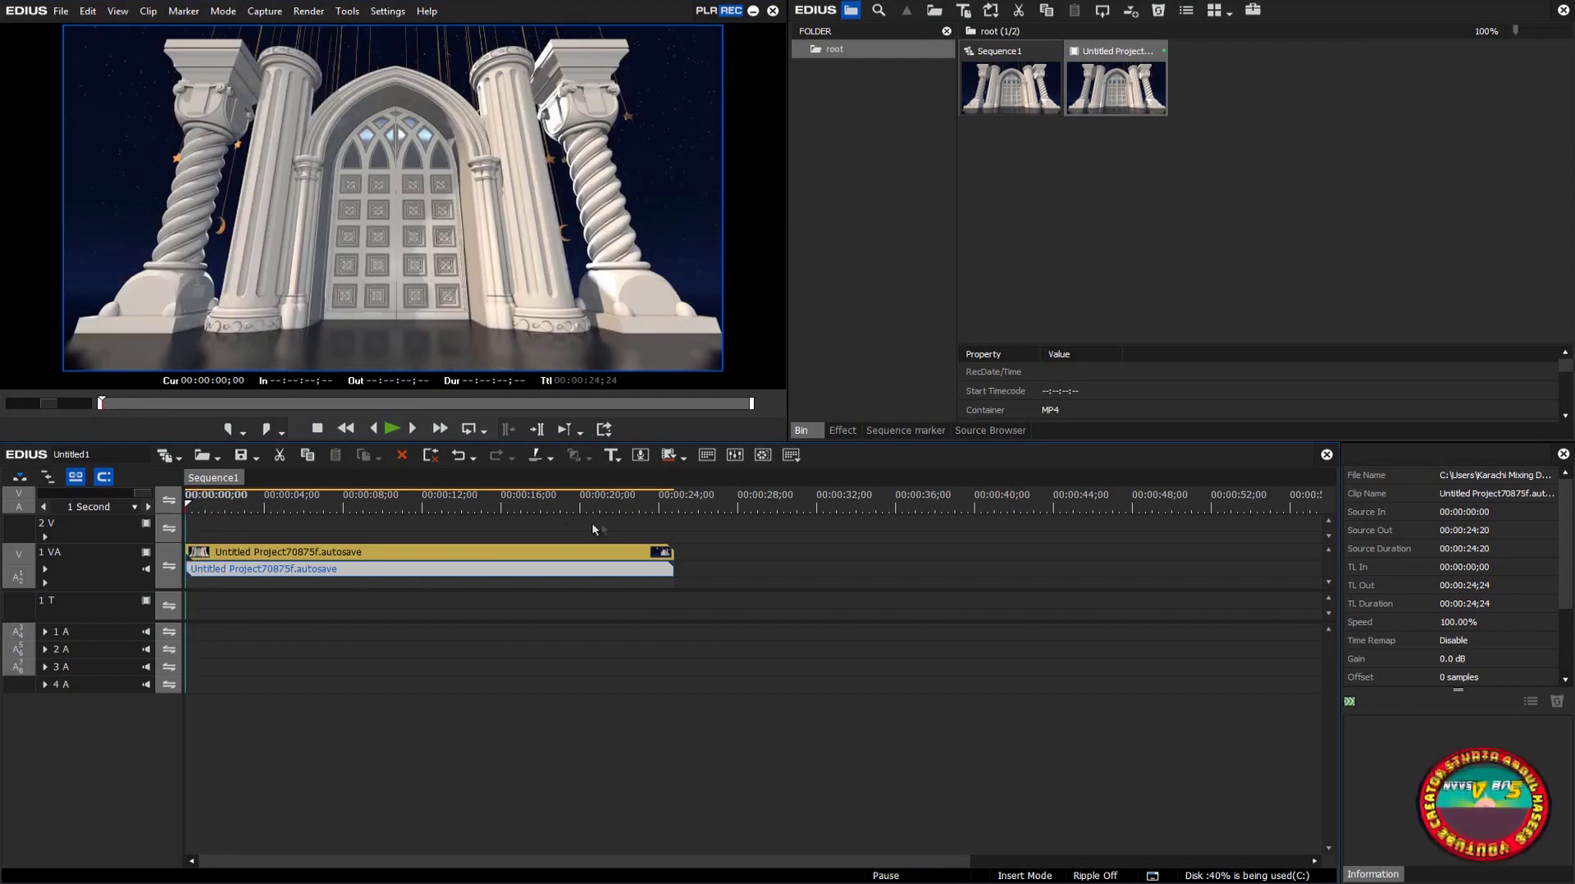
# Step: Apply the Graphic Equalizer from the AudioFilters effects to the audio of the clip on track 1 VA
pyautogui.click(845, 431)
pyautogui.click(804, 50)
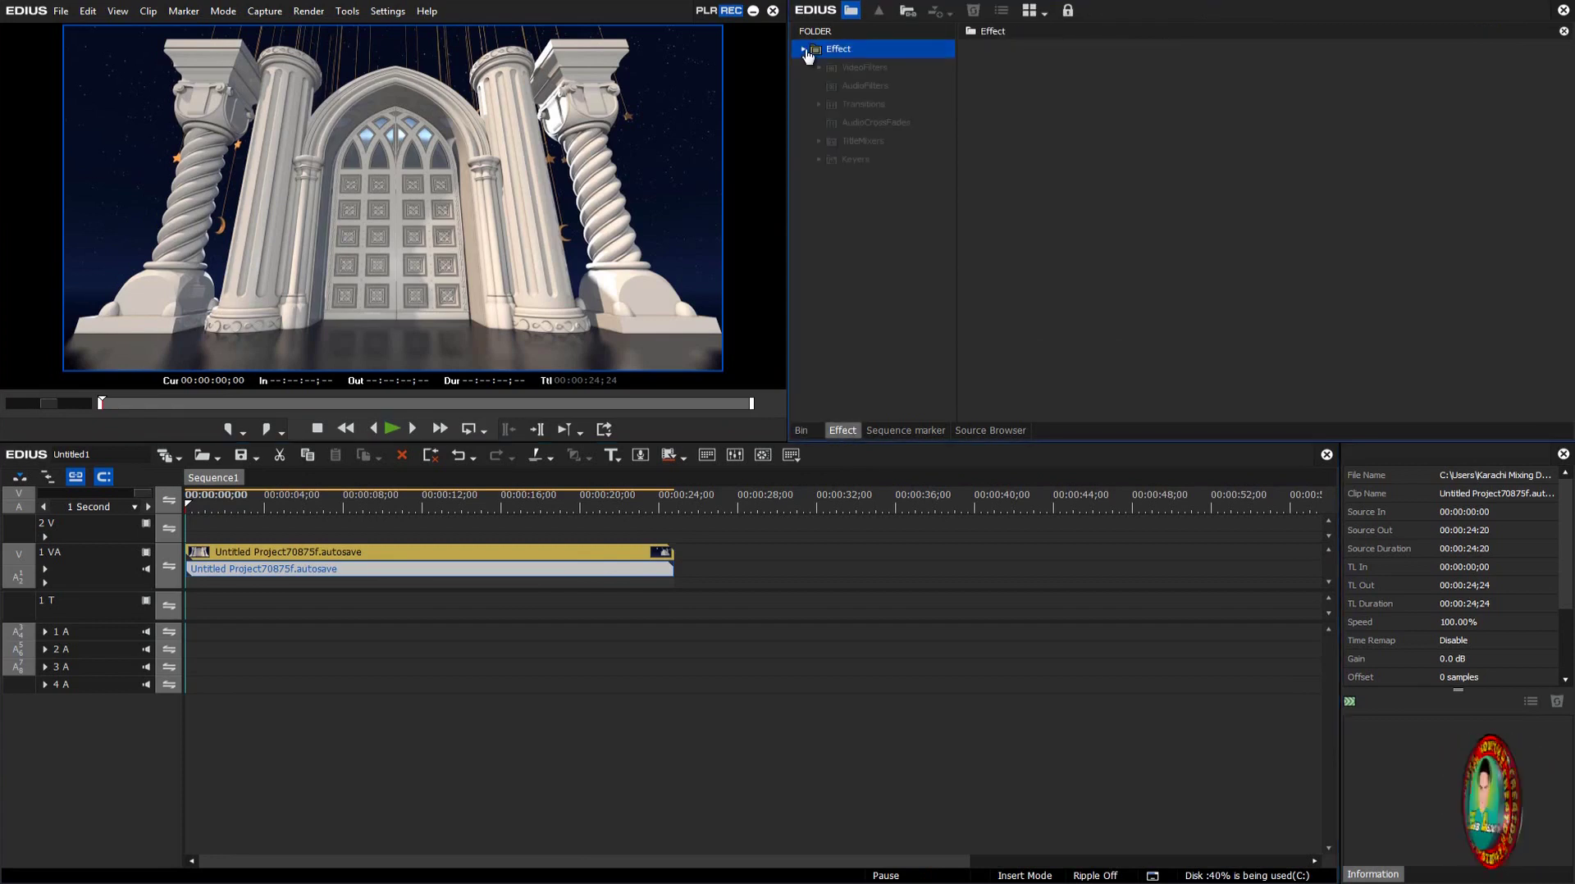
pyautogui.click(859, 88)
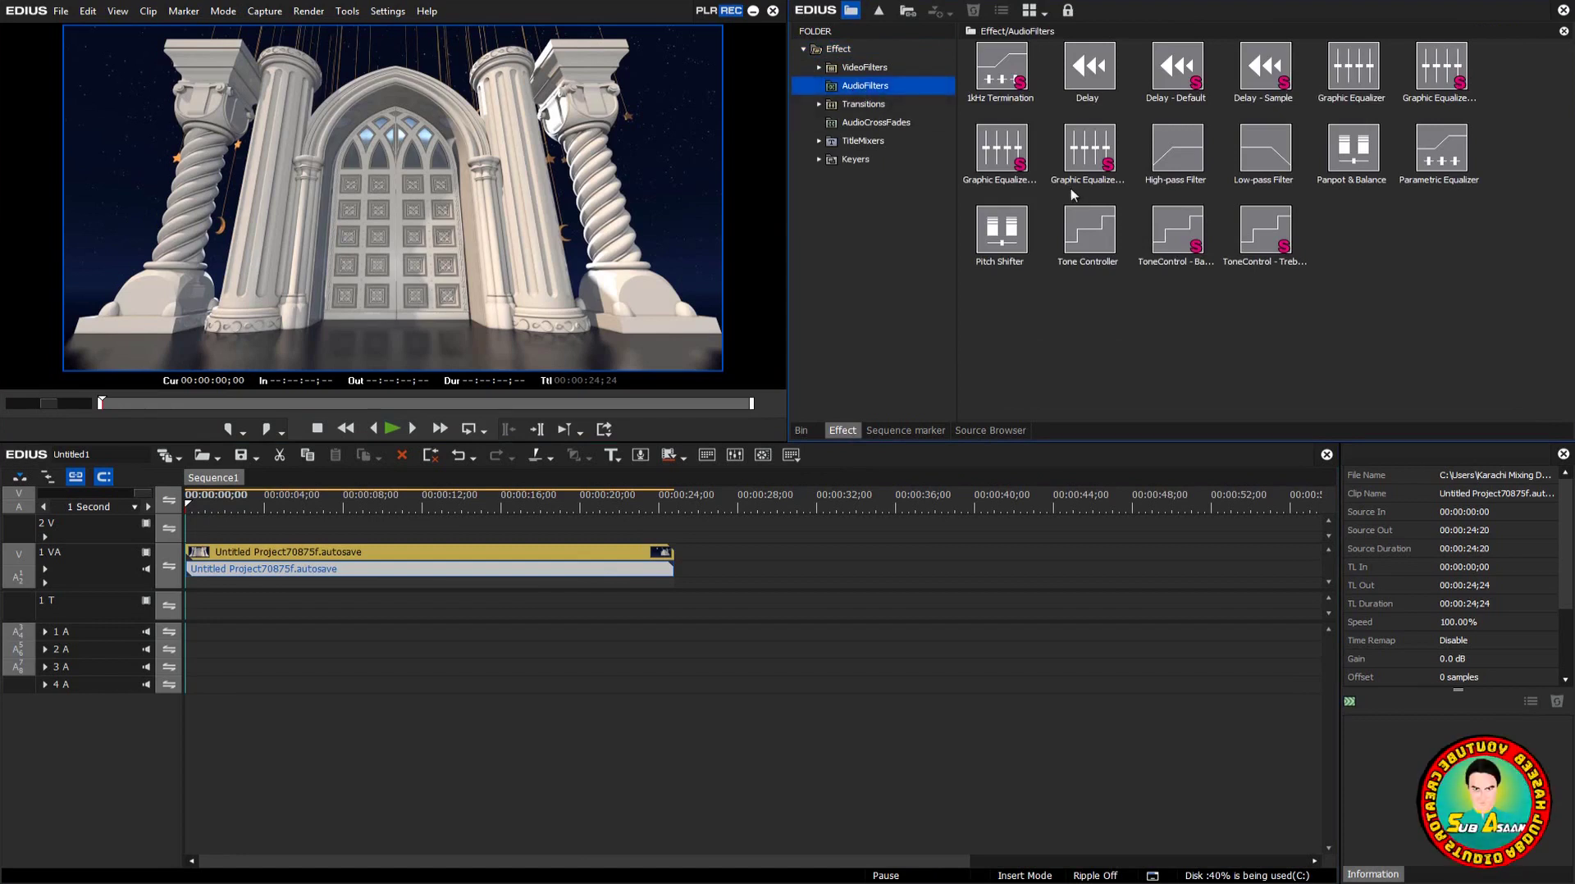
pyautogui.moveTo(1359, 66); pyautogui.dragTo(355, 584)
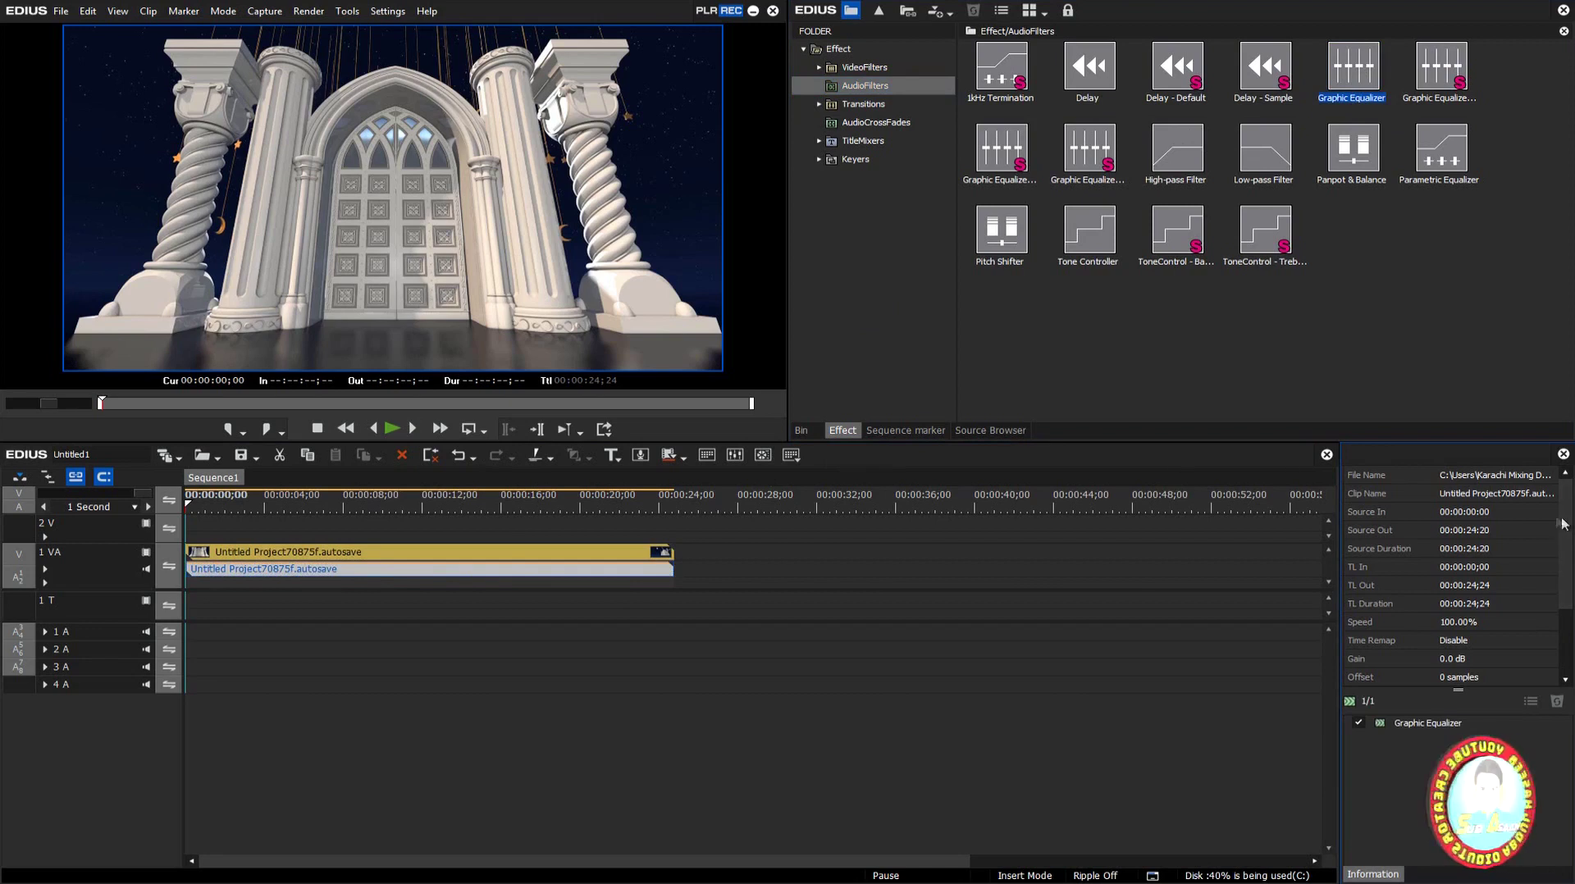
# Step: Dock the Information palette in the same window as the Bin and Effect palettes, and widen the timeline across the full screen
pyautogui.moveTo(1387, 878); pyautogui.dragTo(1048, 438)
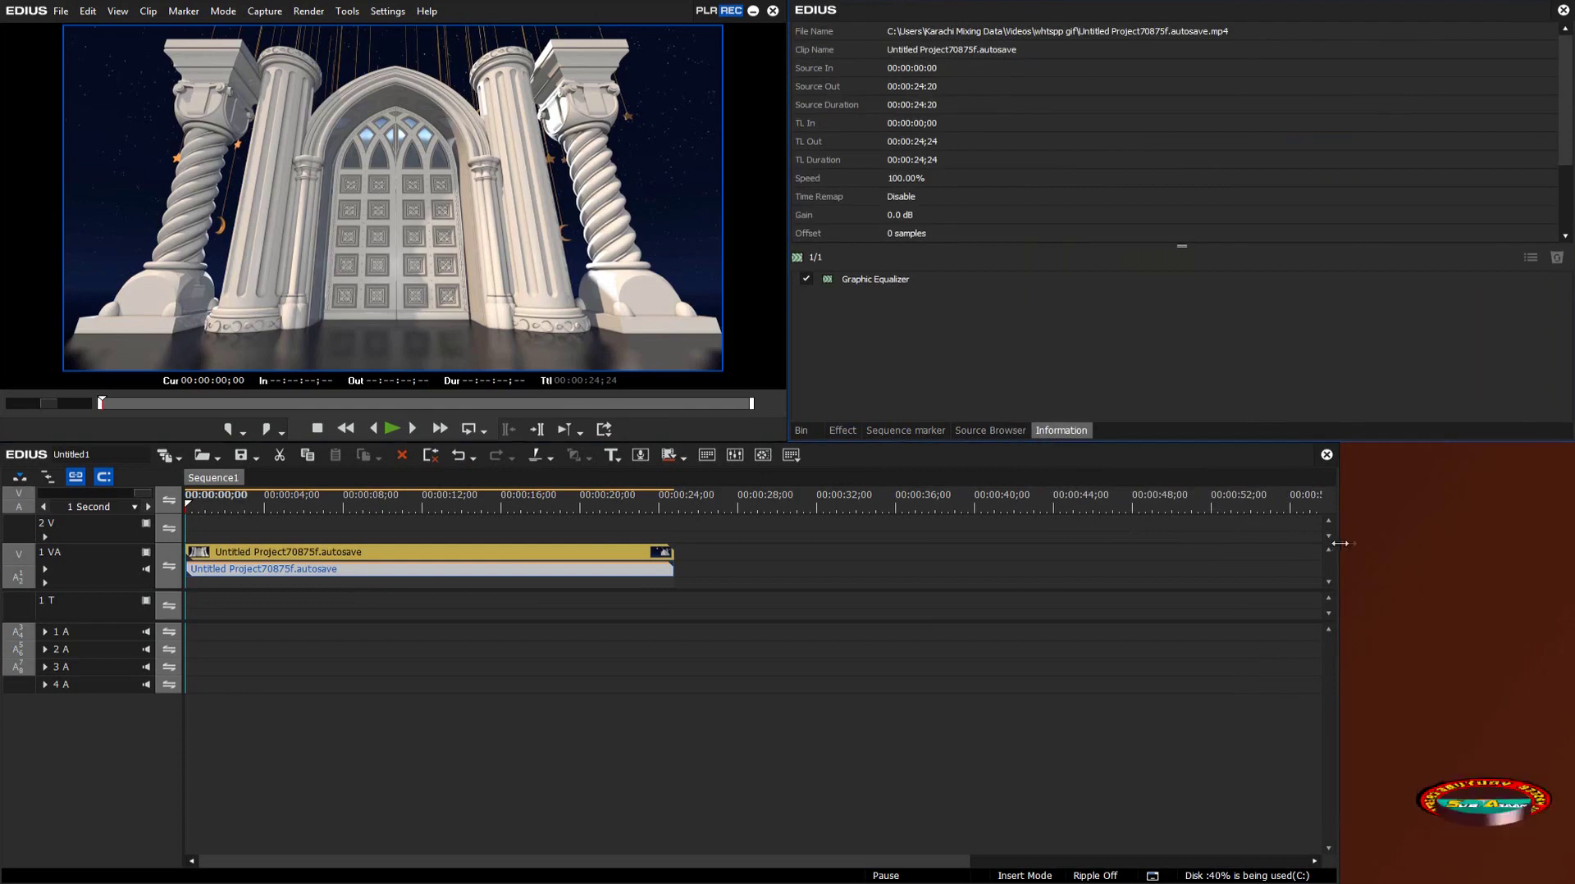
pyautogui.moveTo(1340, 543); pyautogui.dragTo(1572, 543)
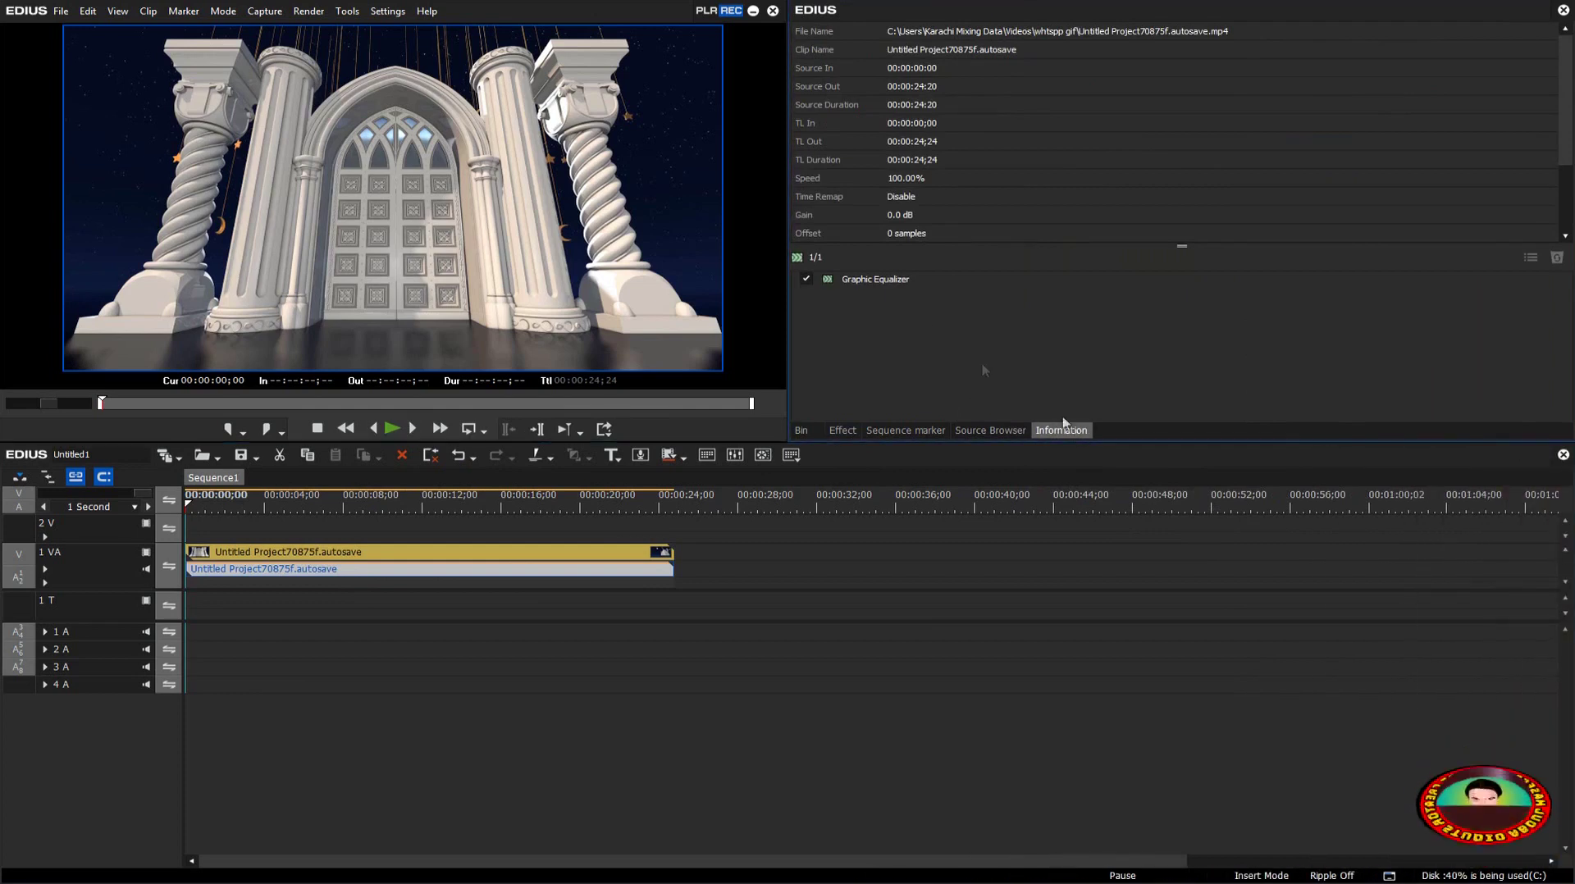
# Step: Open the clip's Graphic Equalizer settings and play the first seconds of the sequence to hear the audio
pyautogui.doubleClick(863, 280)
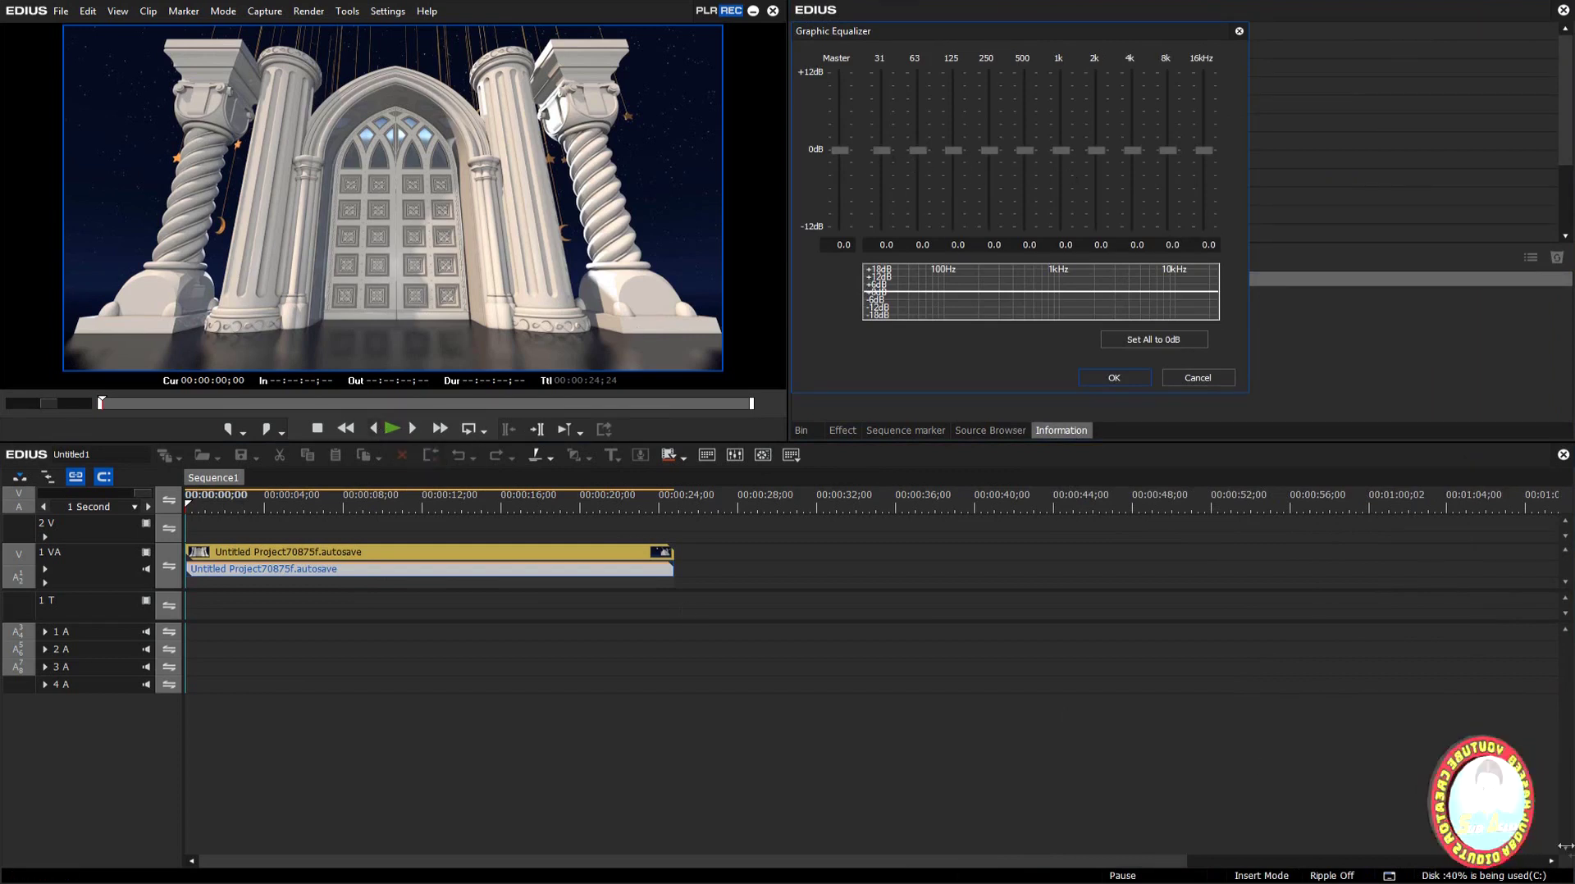
pyautogui.click(1496, 883)
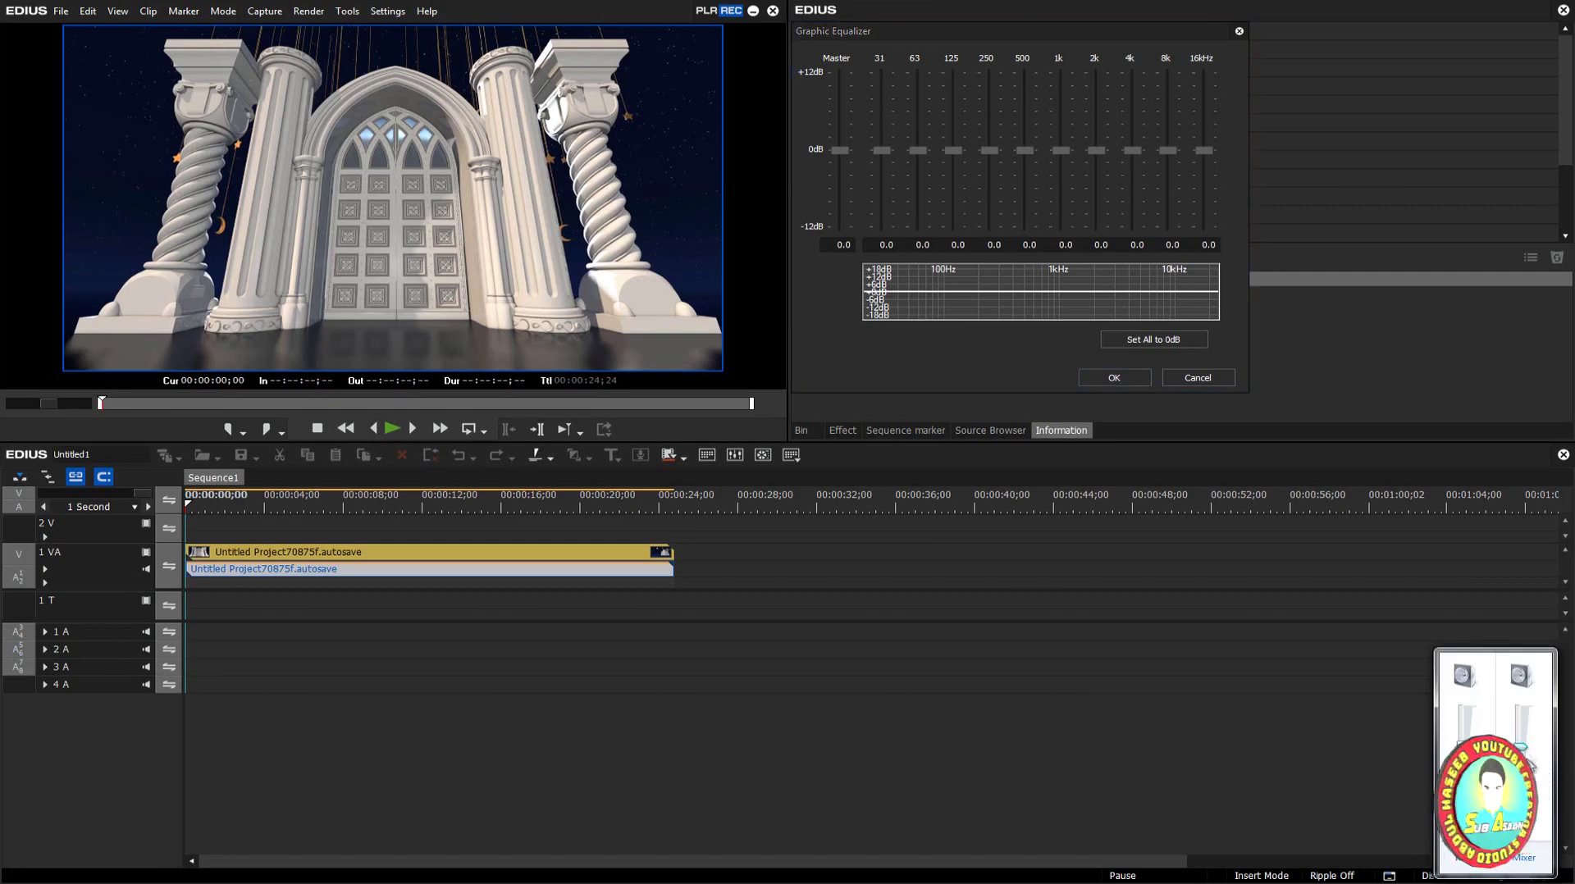
pyautogui.click(1340, 785)
pyautogui.click(388, 431)
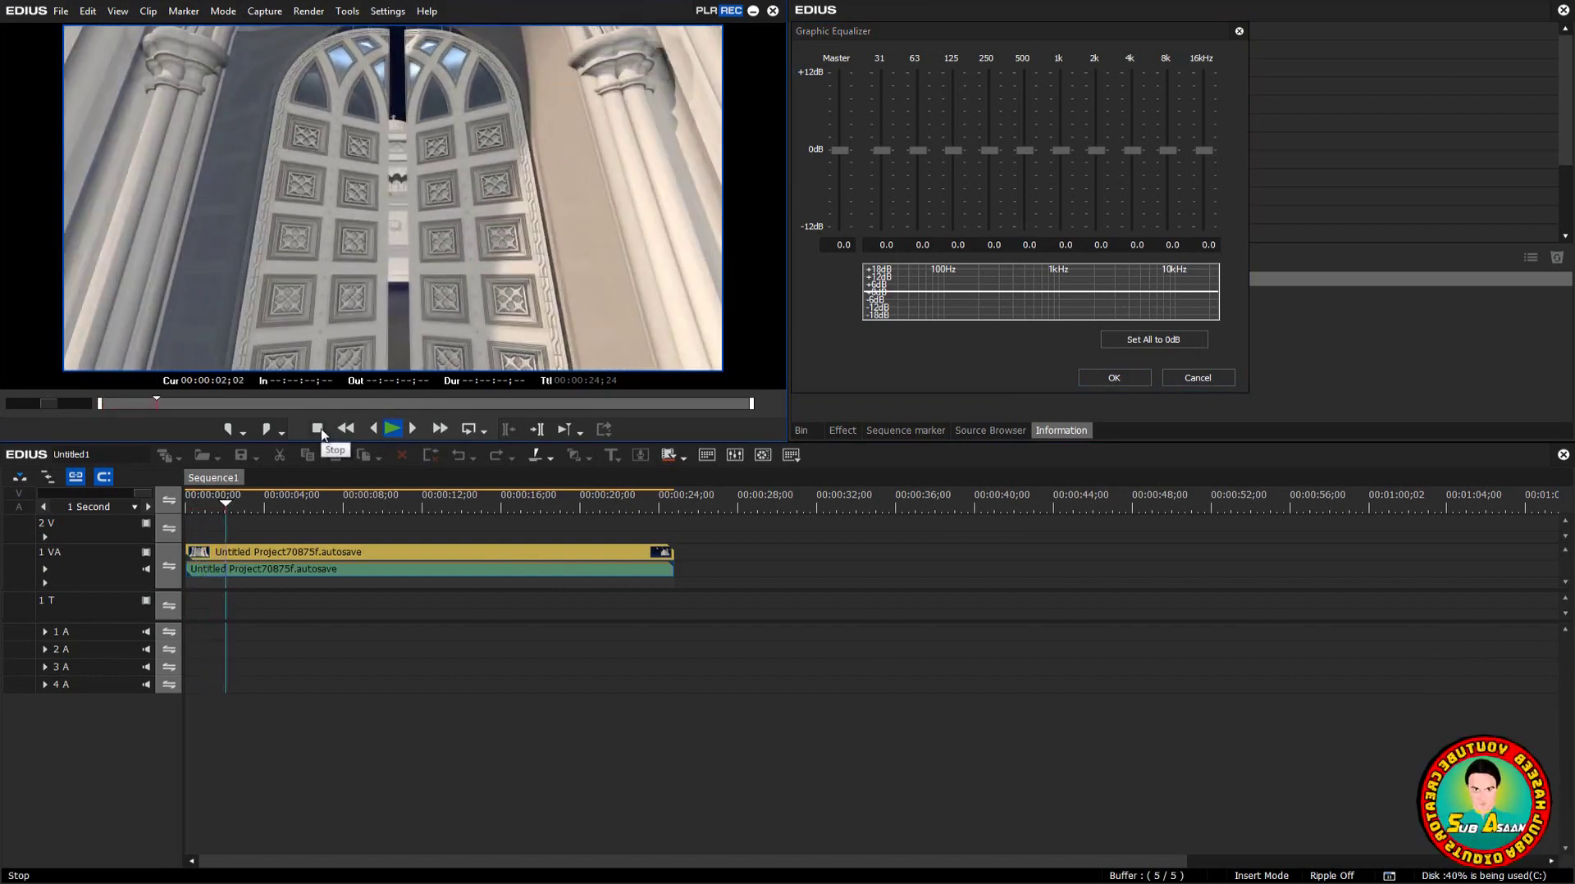
pyautogui.click(320, 432)
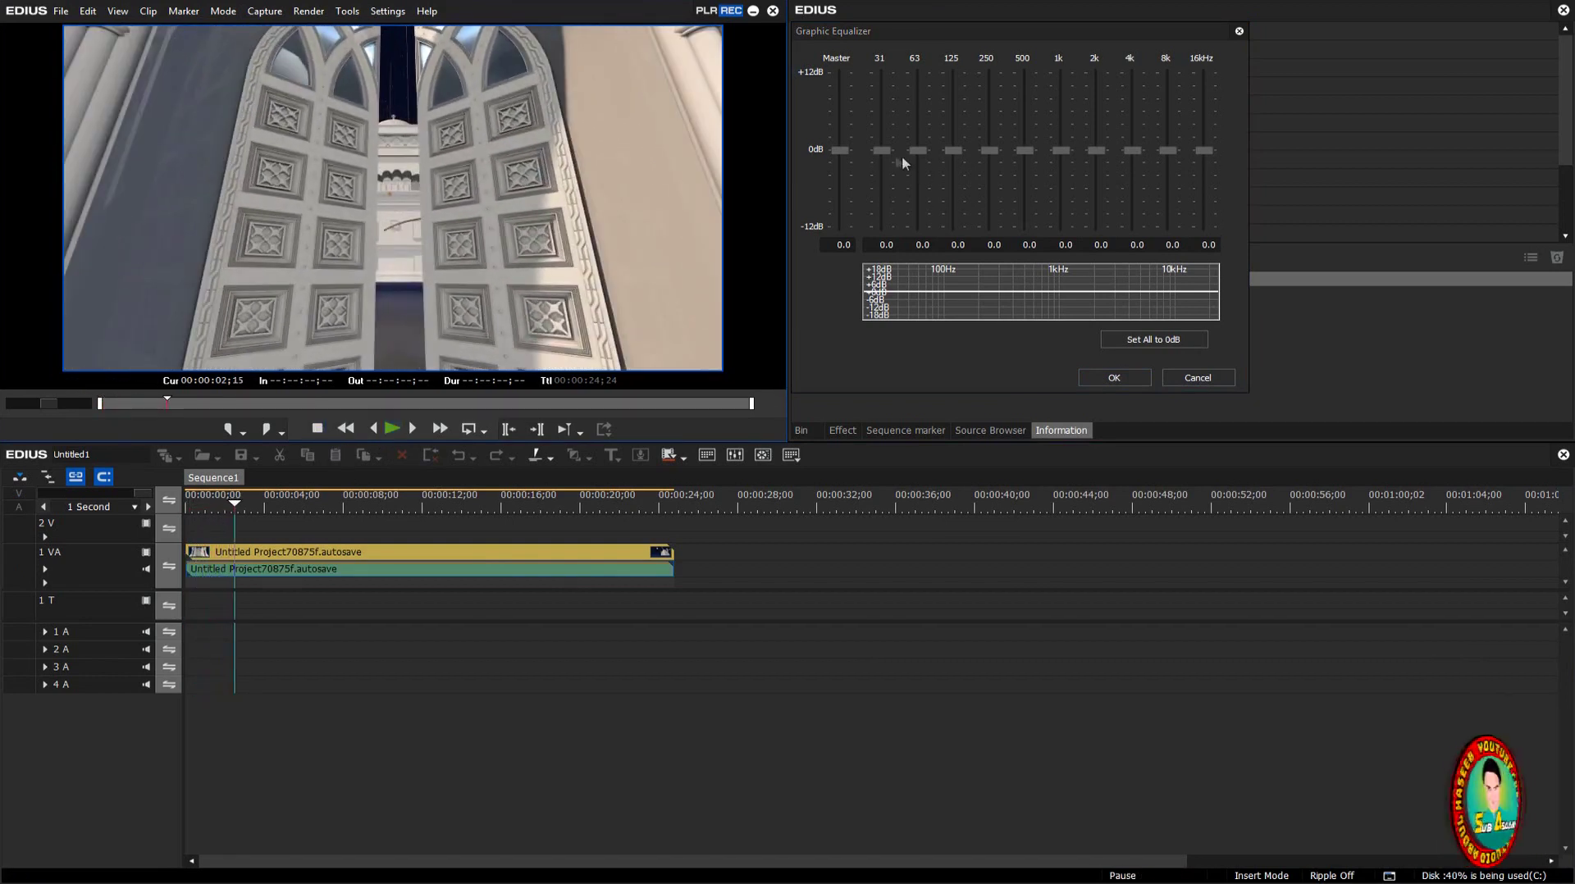
# Step: Set the Graphic Equalizer's Master to 4.1, the 31 Hz band to 3.8 and the 500 Hz band to -4.0, and confirm
pyautogui.moveTo(880, 146); pyautogui.dragTo(843, 120)
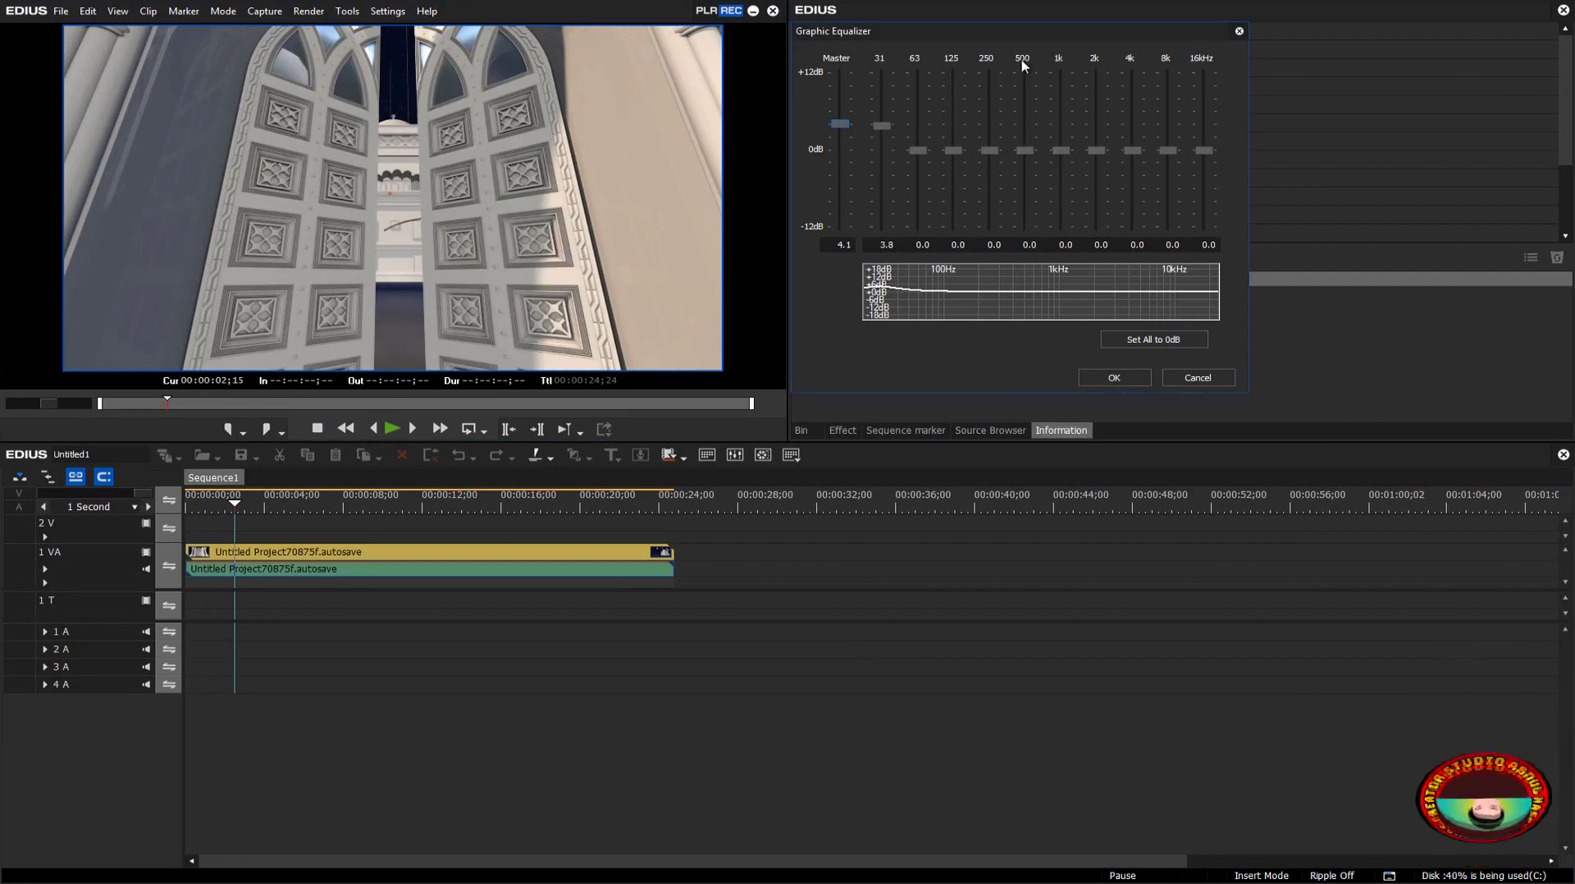
pyautogui.moveTo(1028, 154); pyautogui.dragTo(1028, 177)
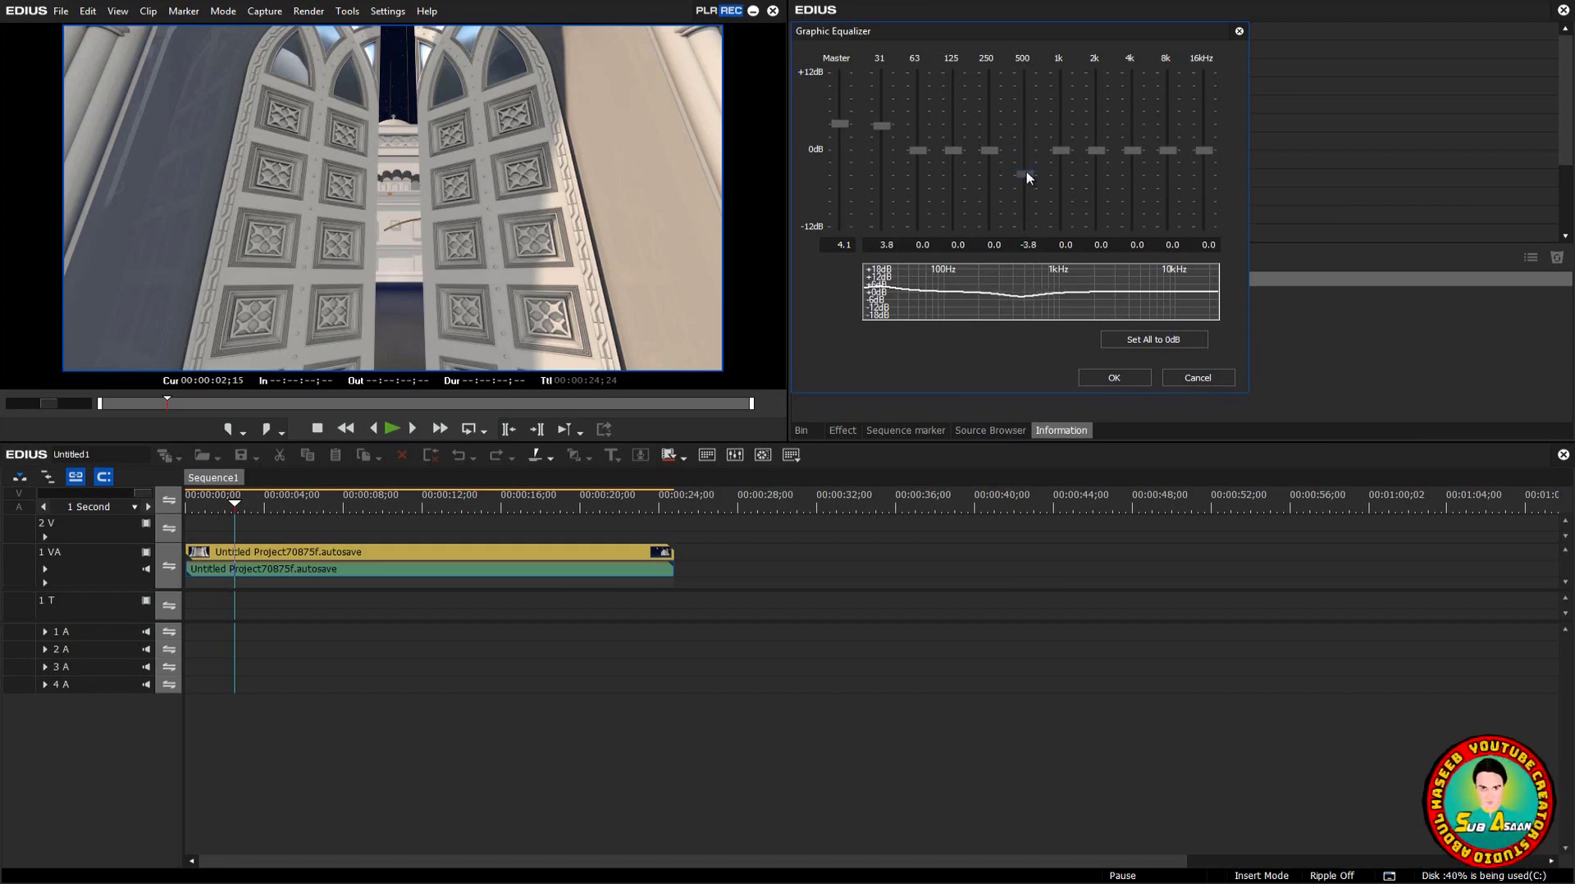
pyautogui.moveTo(1028, 178); pyautogui.dragTo(1028, 179)
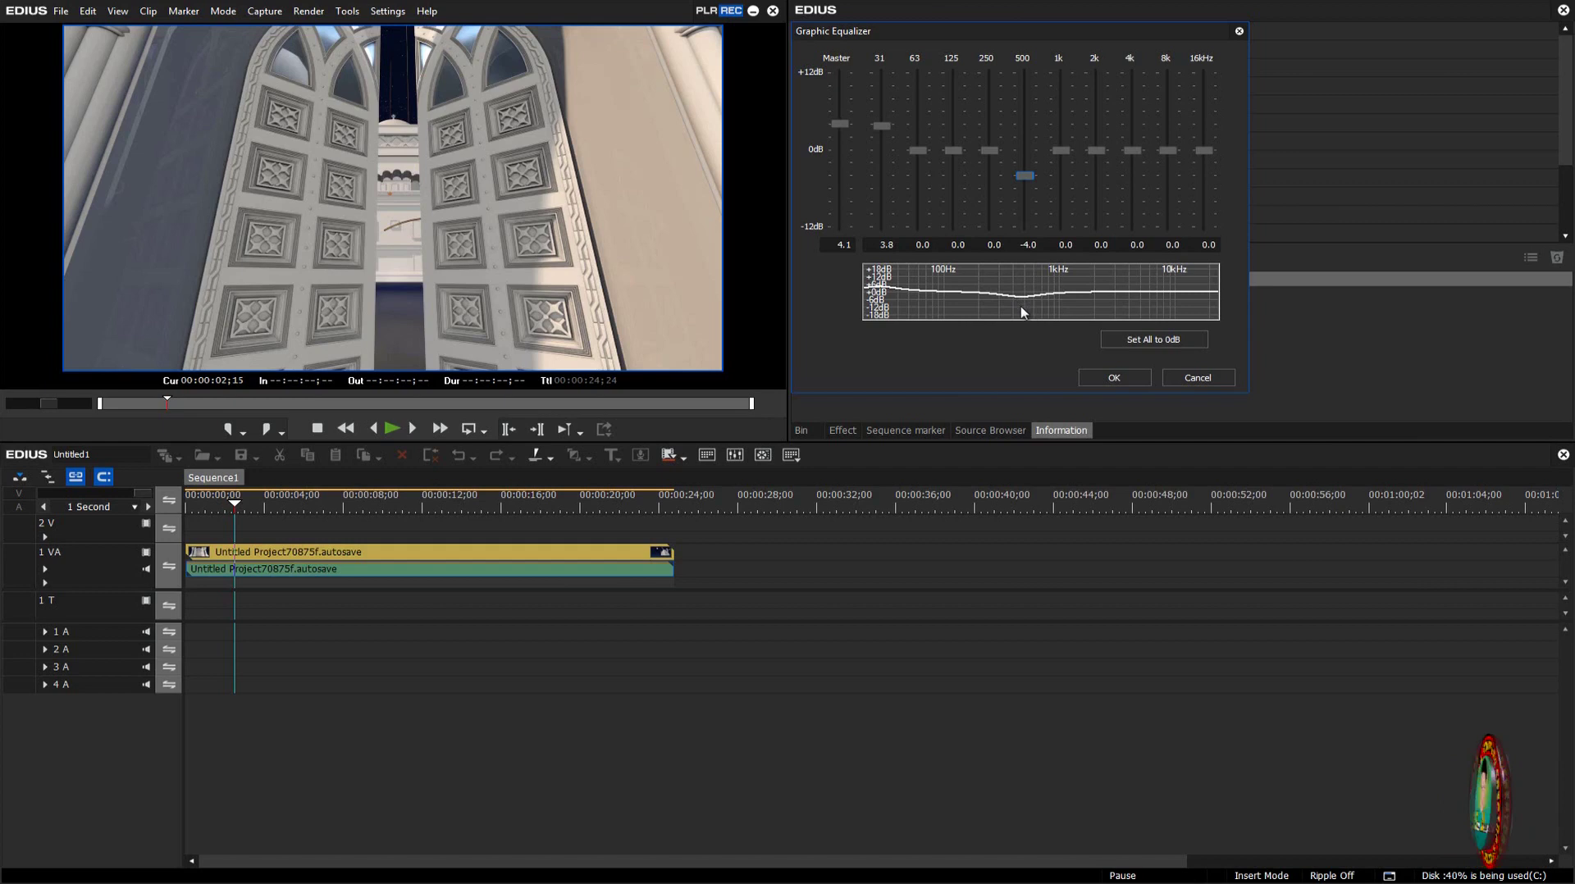
pyautogui.click(1094, 381)
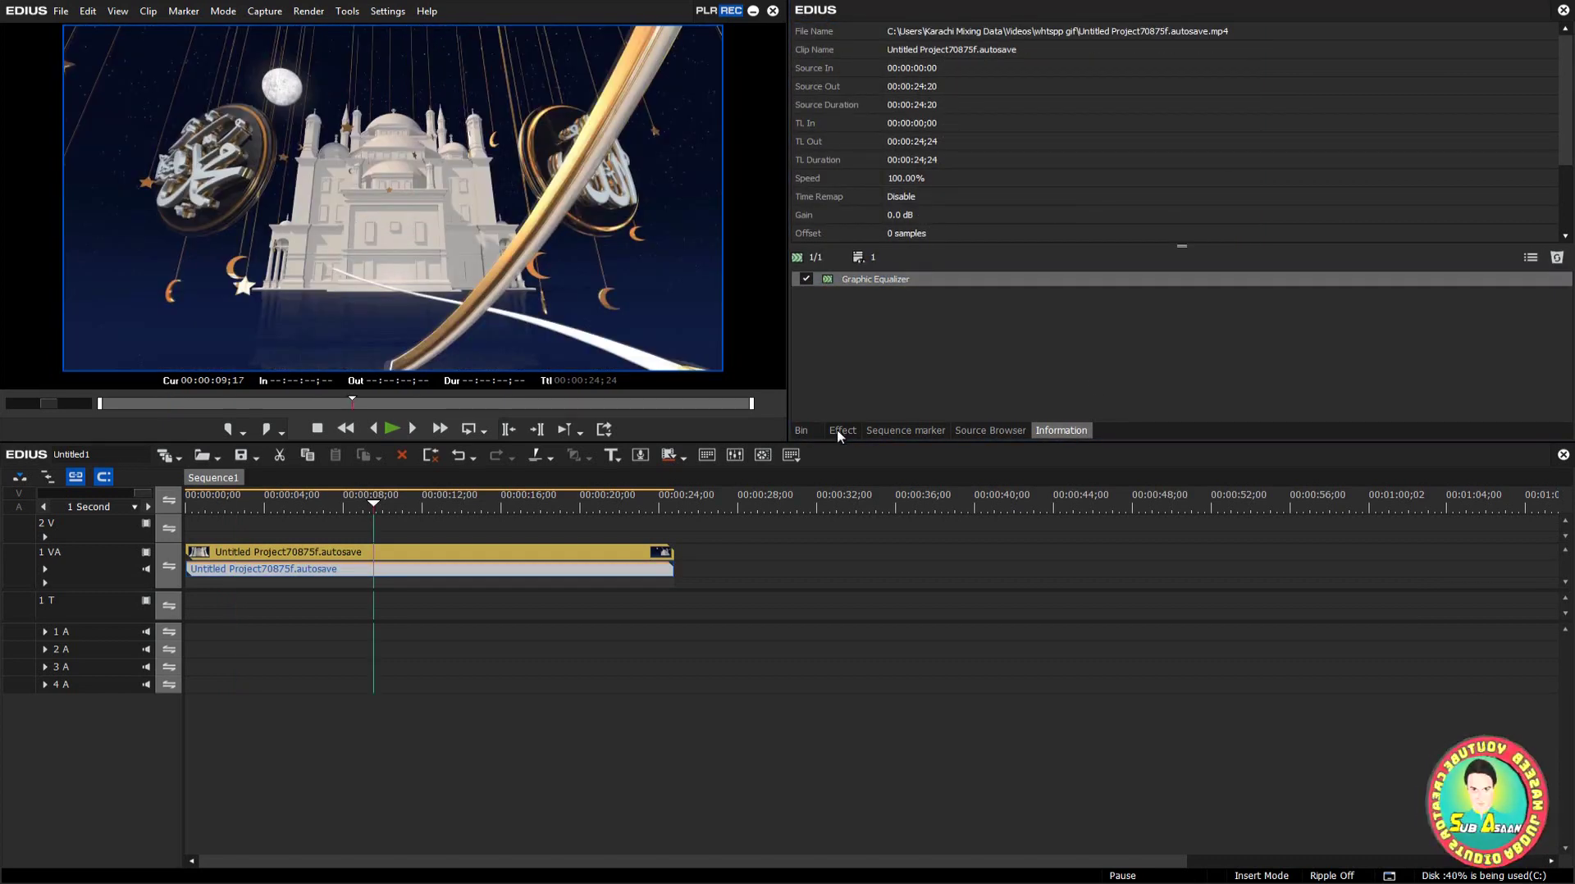
# Step: Apply the Delay audio filter to the clip's audio and open its settings
pyautogui.click(841, 431)
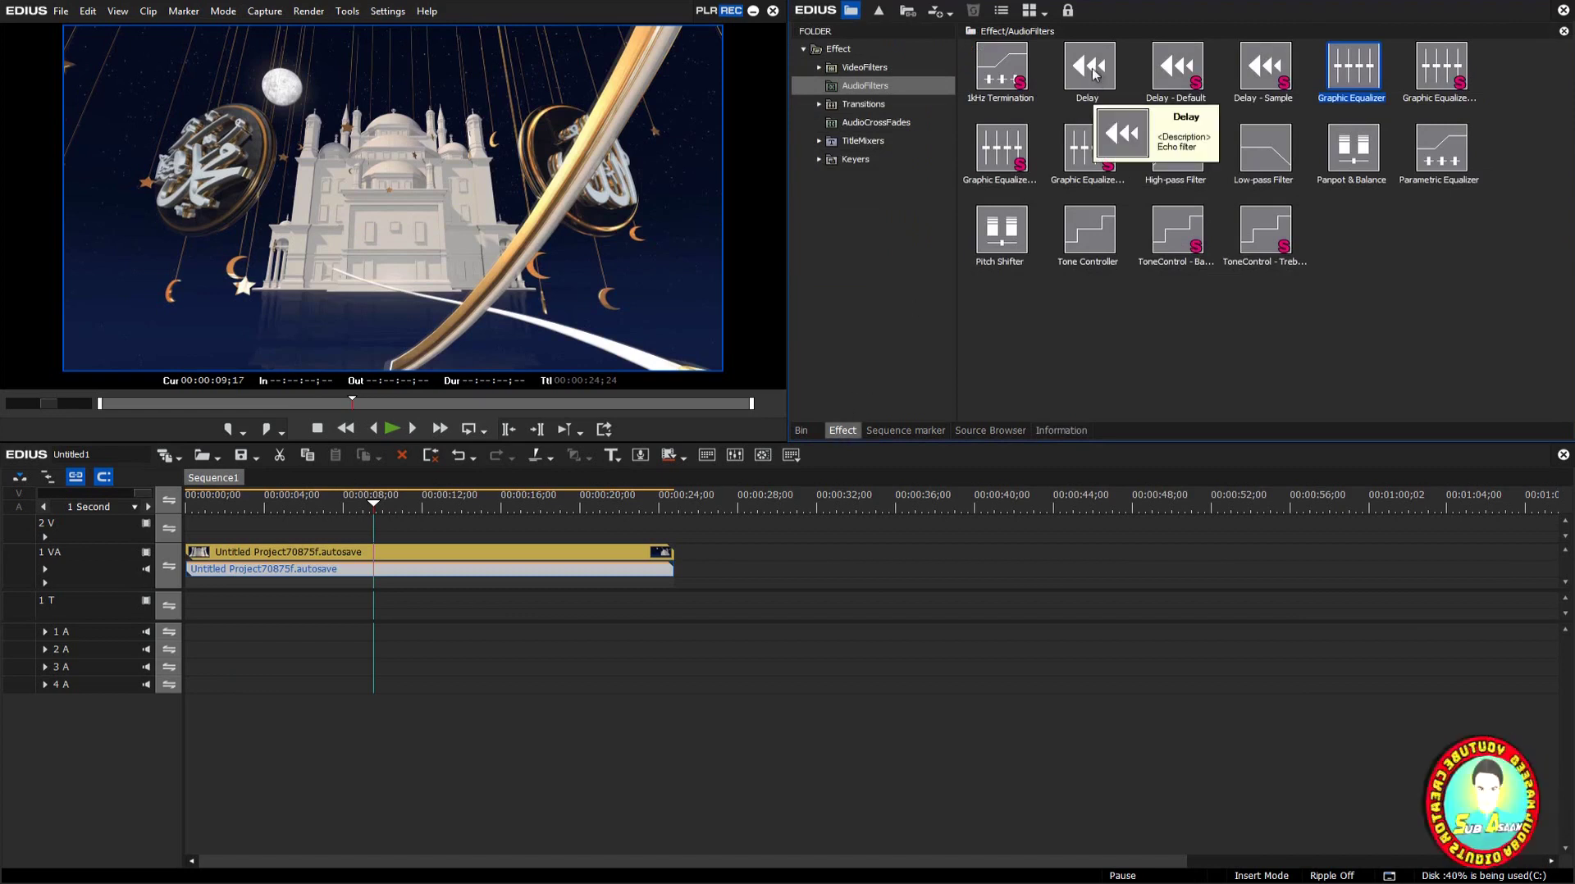
pyautogui.moveTo(1094, 74)
pyautogui.mouseDown()
pyautogui.moveTo(1103, 106)
pyautogui.moveTo(474, 480)
pyautogui.moveTo(410, 573)
pyautogui.mouseUp()
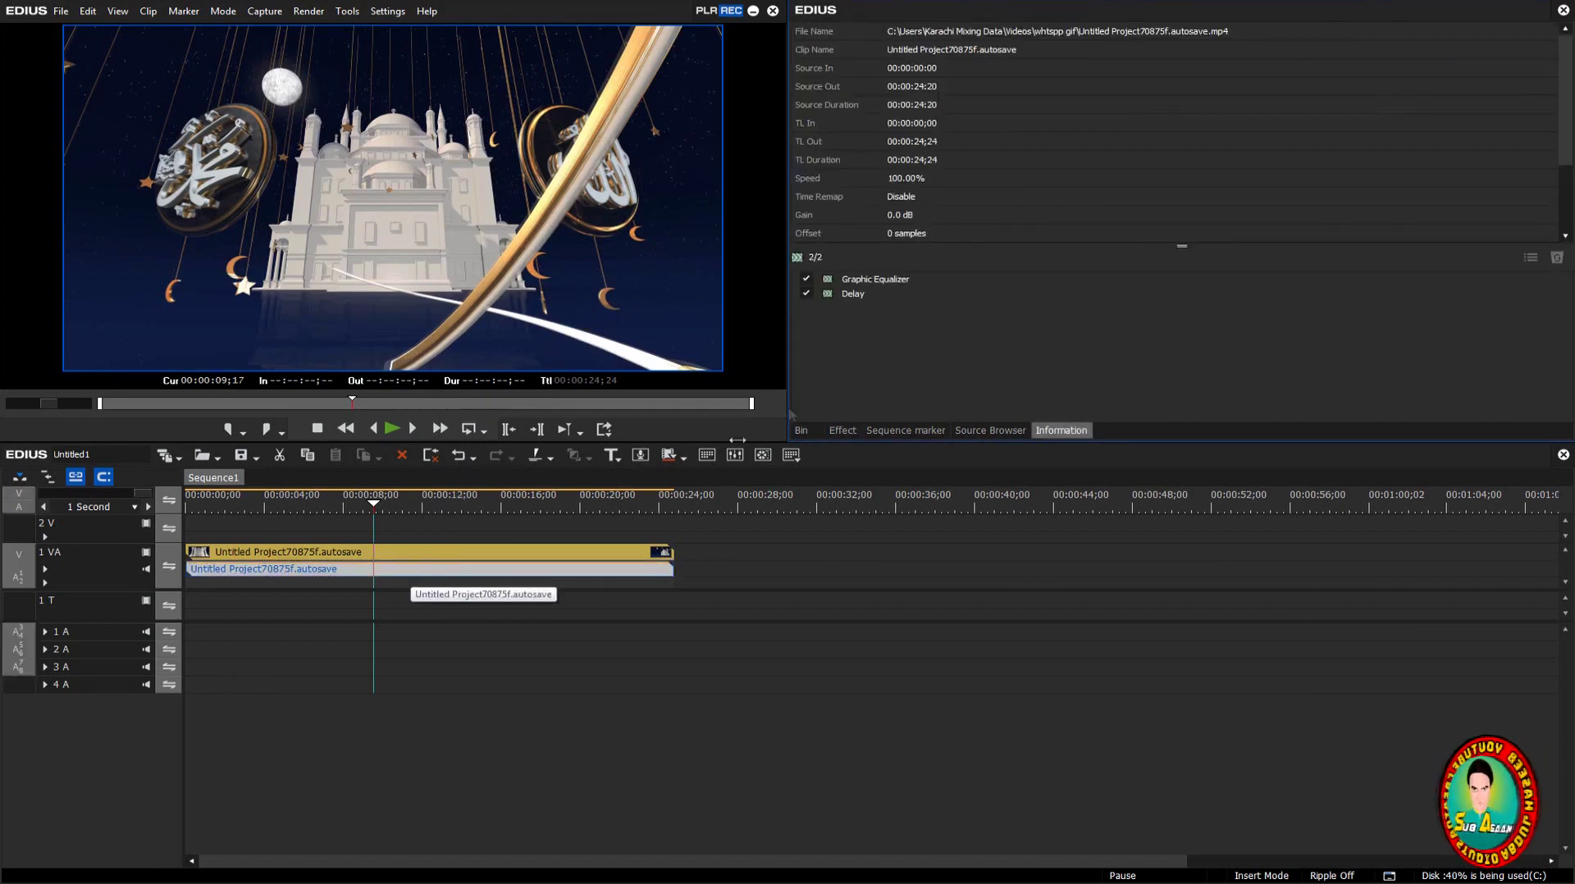
pyautogui.doubleClick(852, 296)
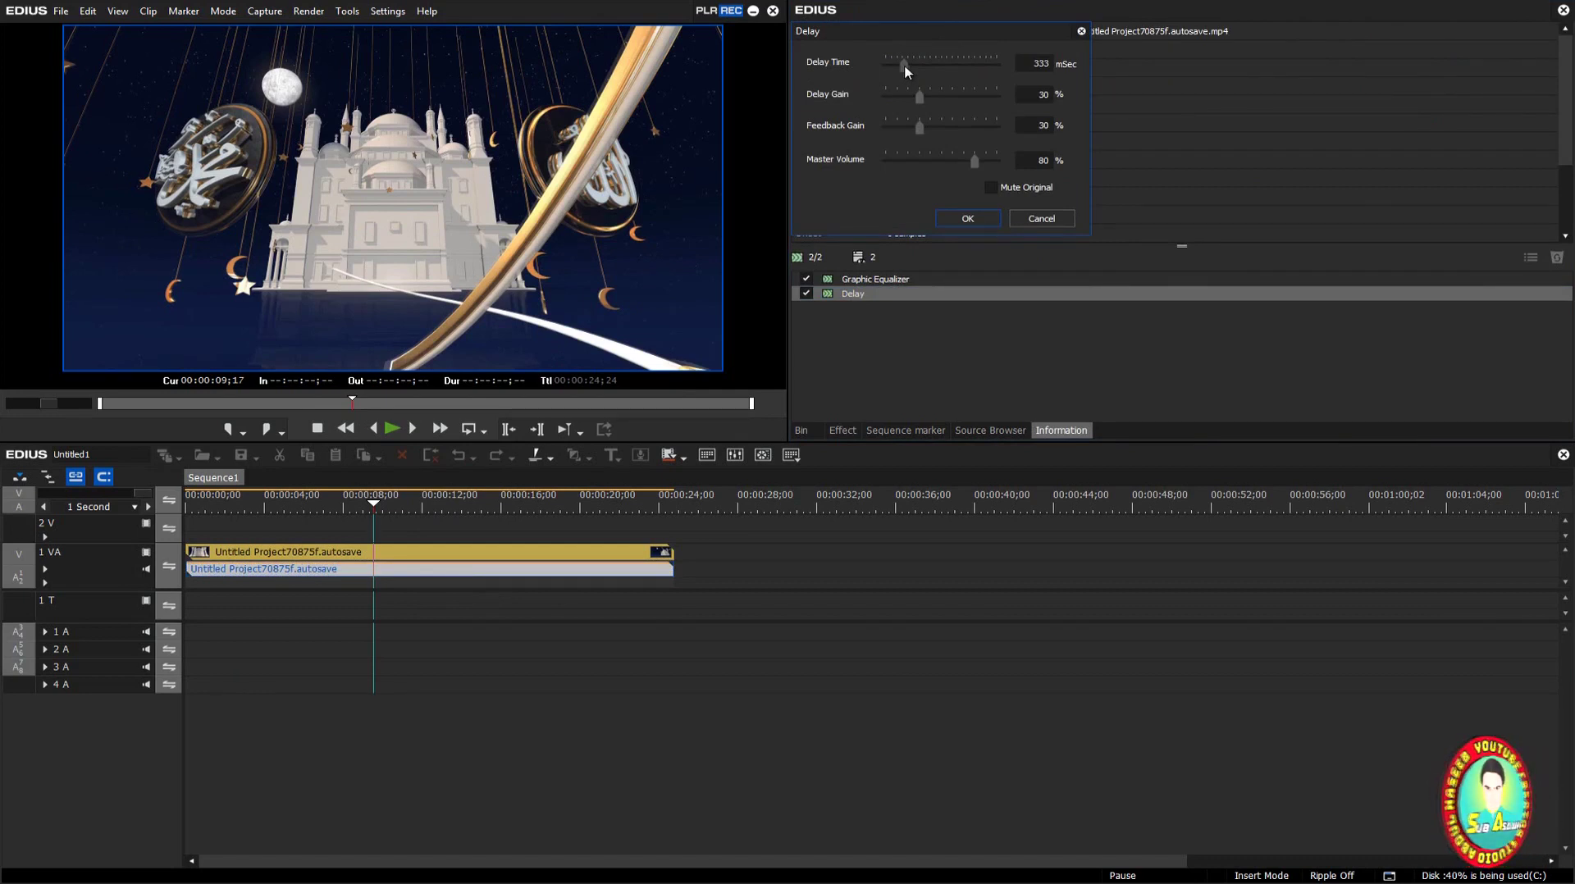
# Step: Play the sequence from about 00:00:08;20 to hear the delay effect
pyautogui.click(356, 507)
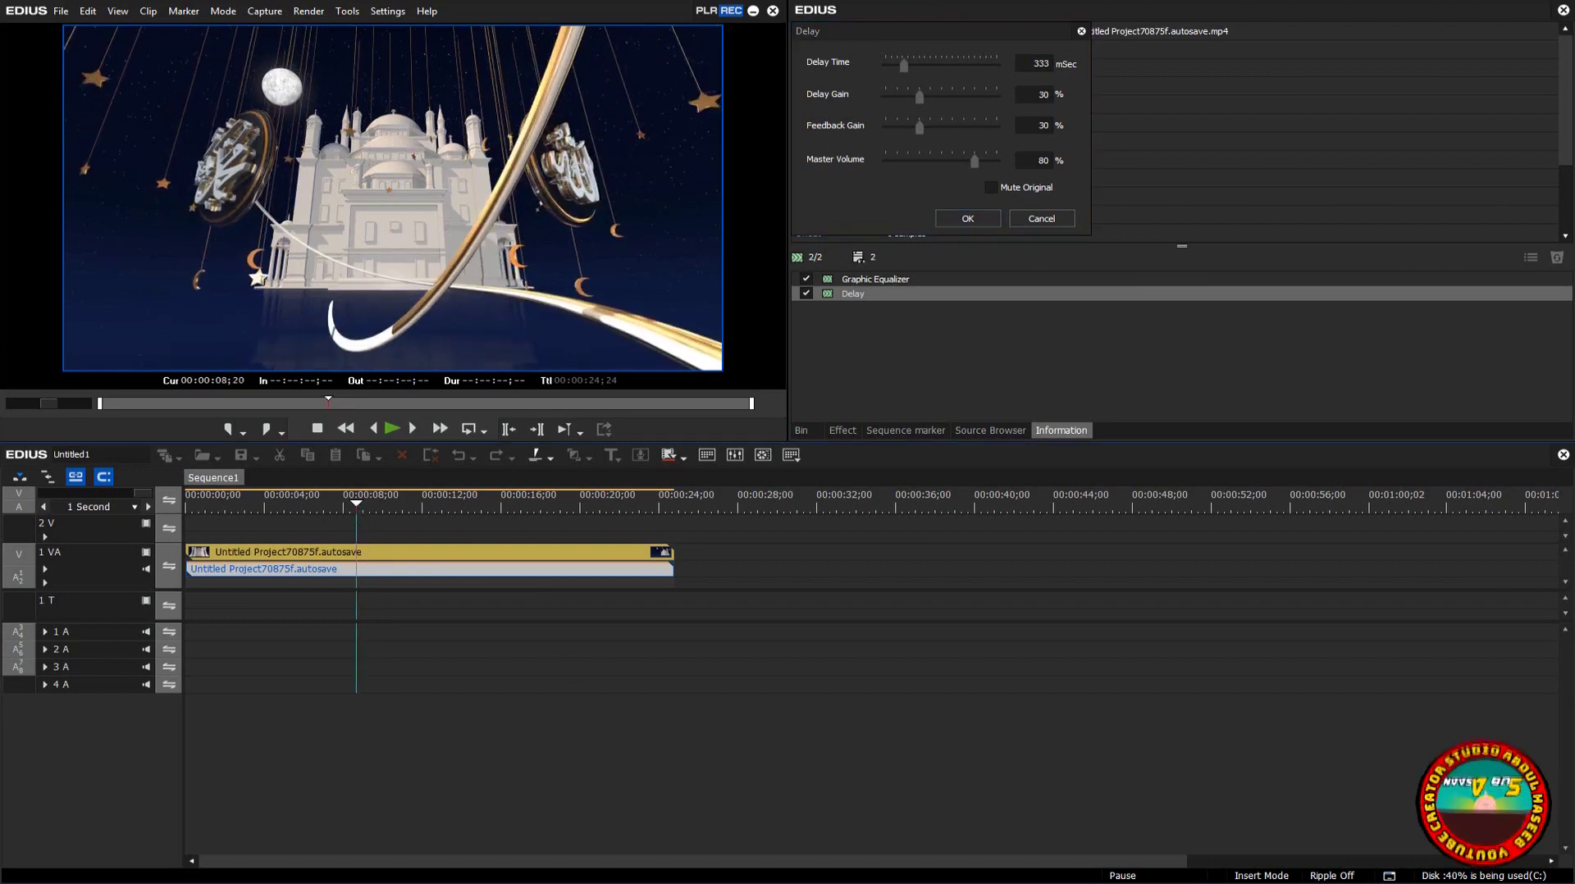
pyautogui.click(1490, 883)
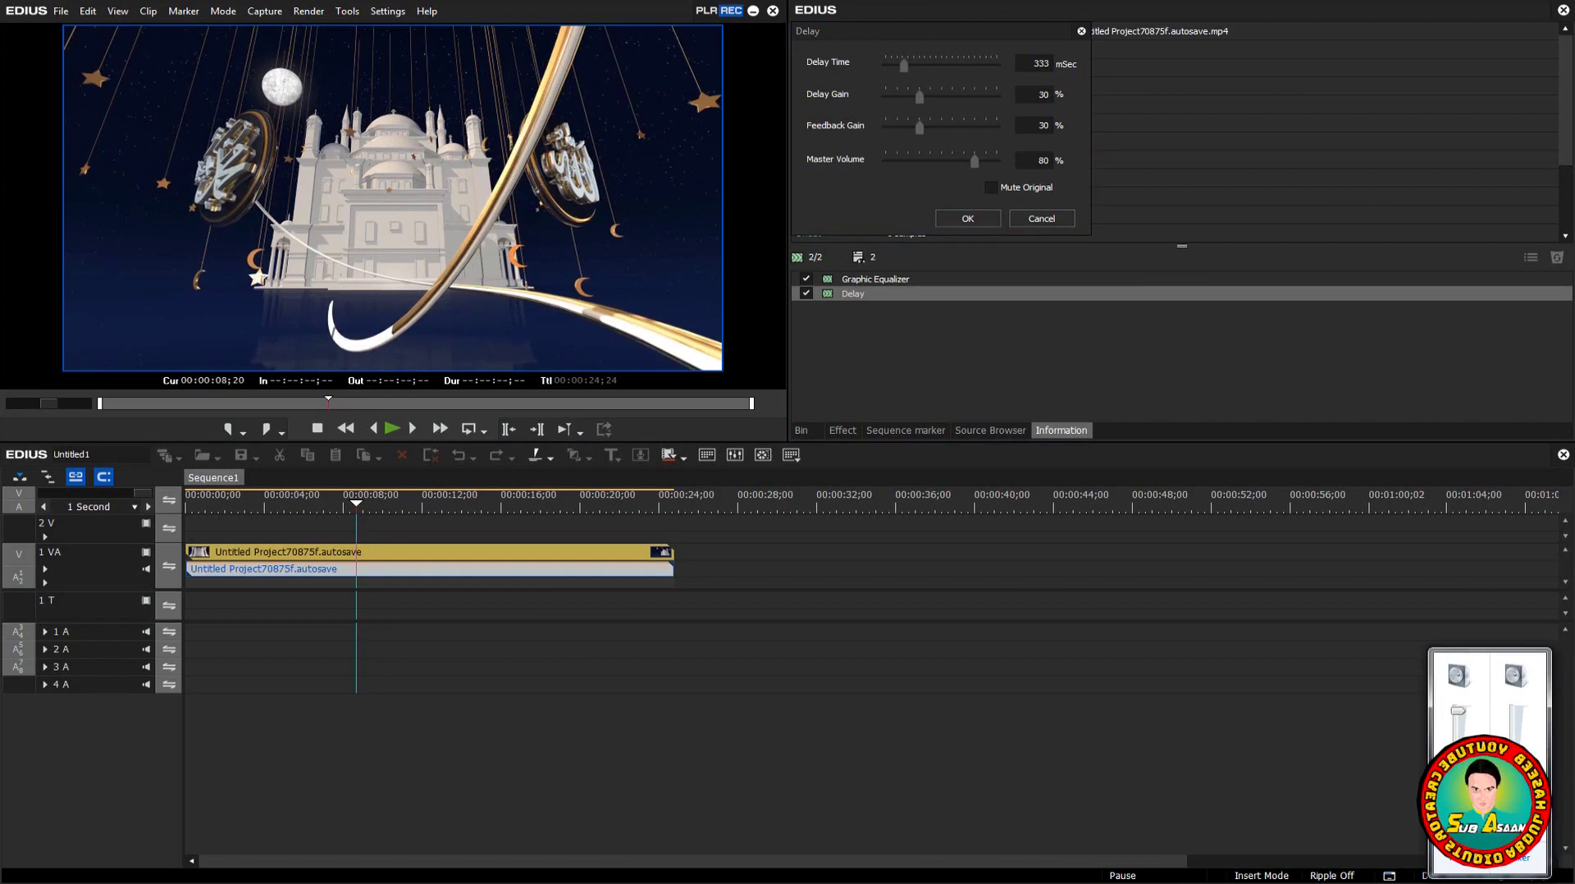
pyautogui.click(1254, 771)
pyautogui.click(391, 428)
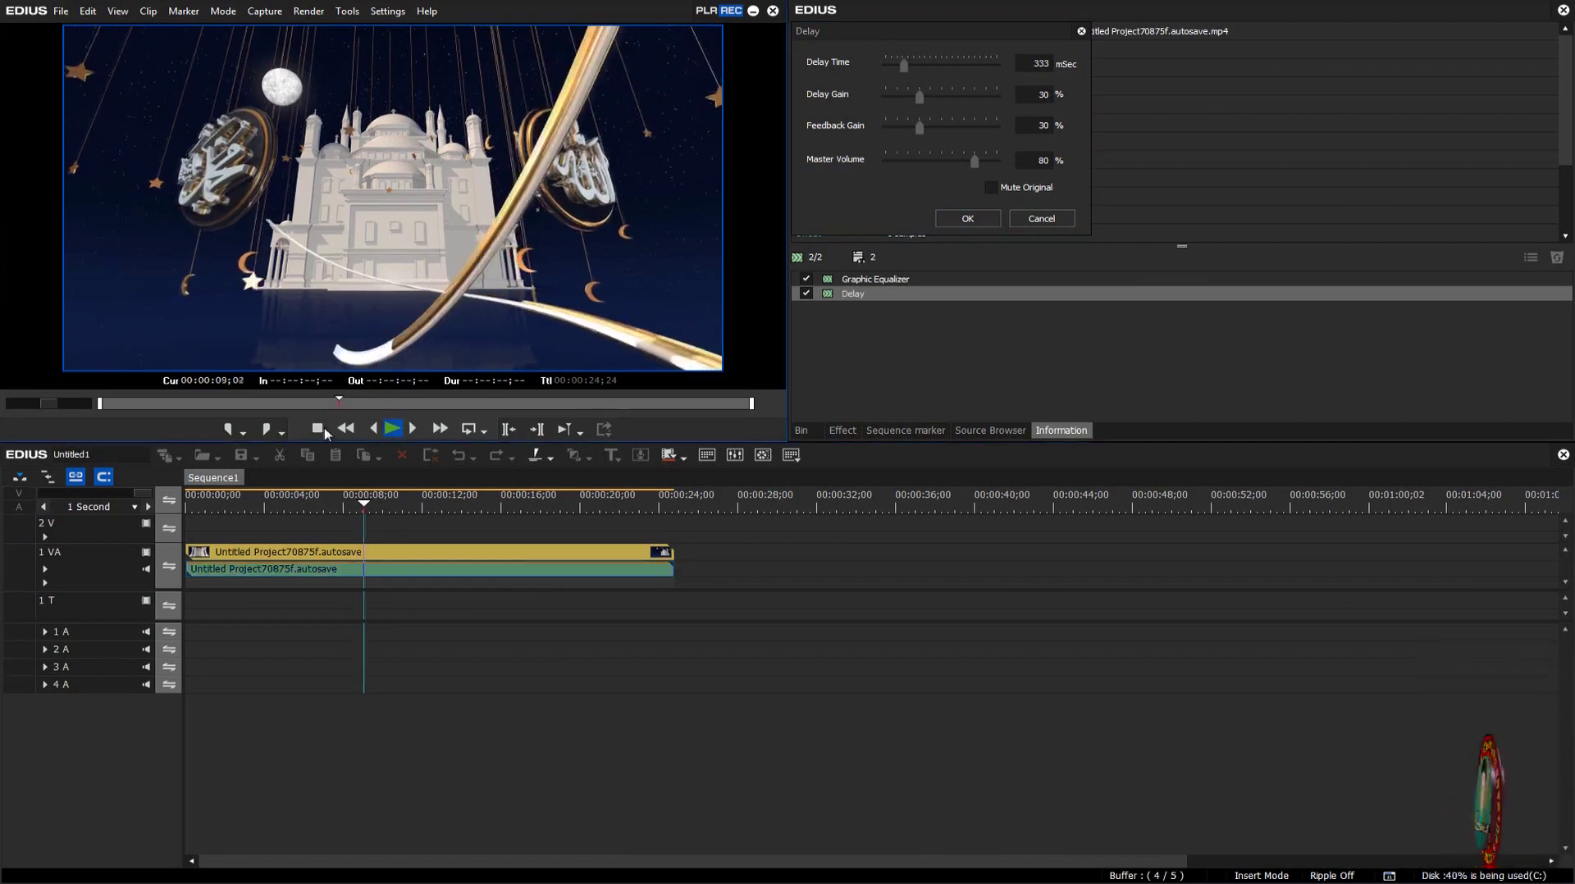
# Step: Set Delay Time to 0 mSec and both Delay Gain and Feedback Gain to 10%, and confirm the Delay settings
pyautogui.moveTo(901, 68); pyautogui.dragTo(1018, 167)
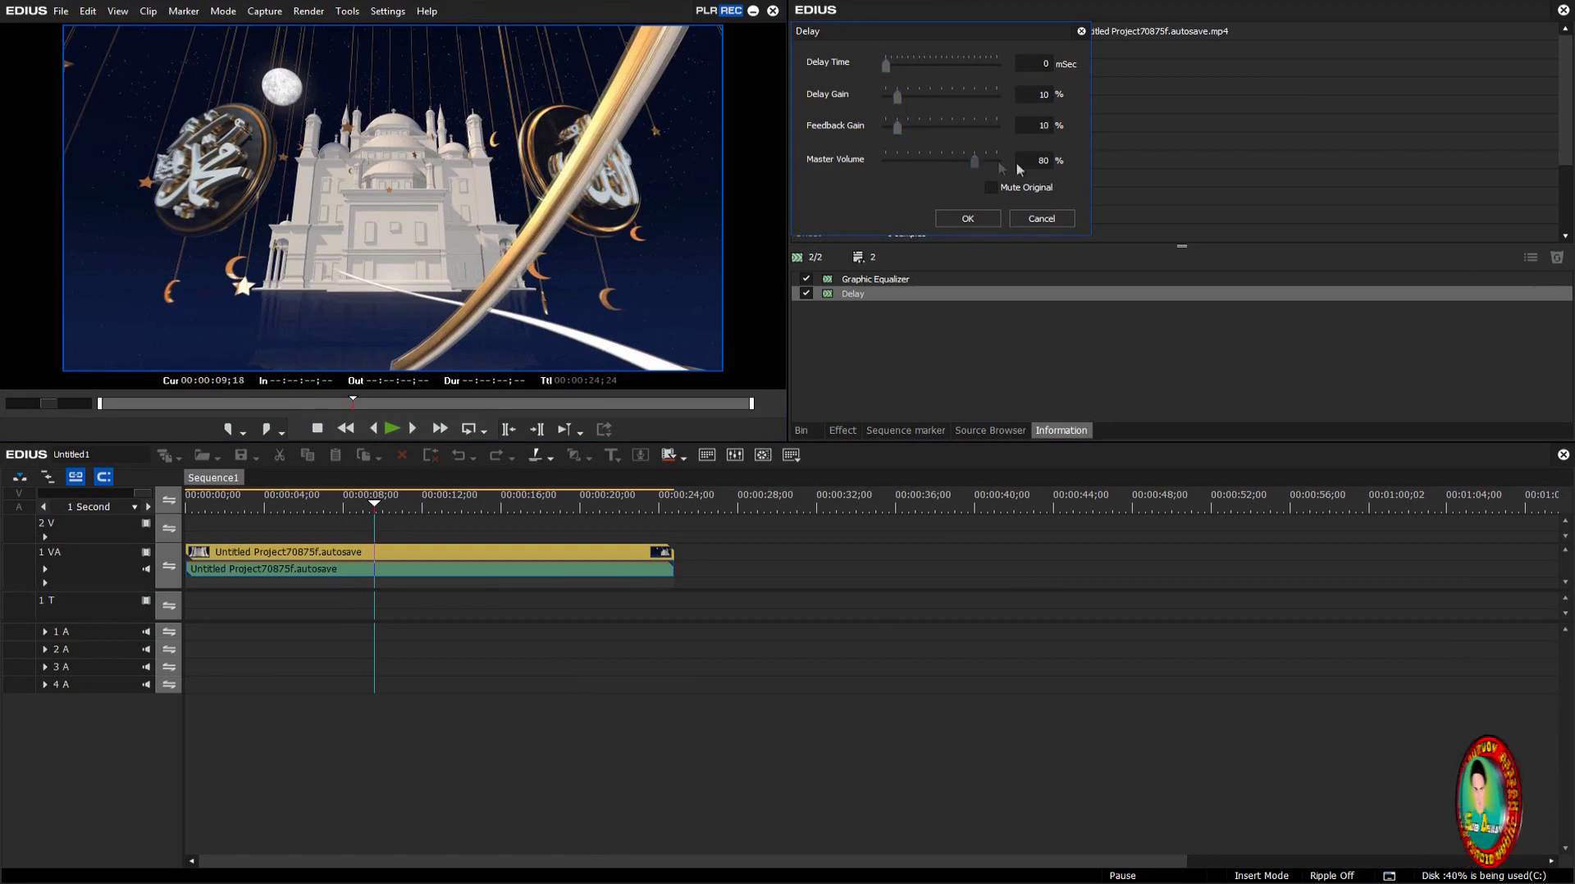
pyautogui.click(966, 219)
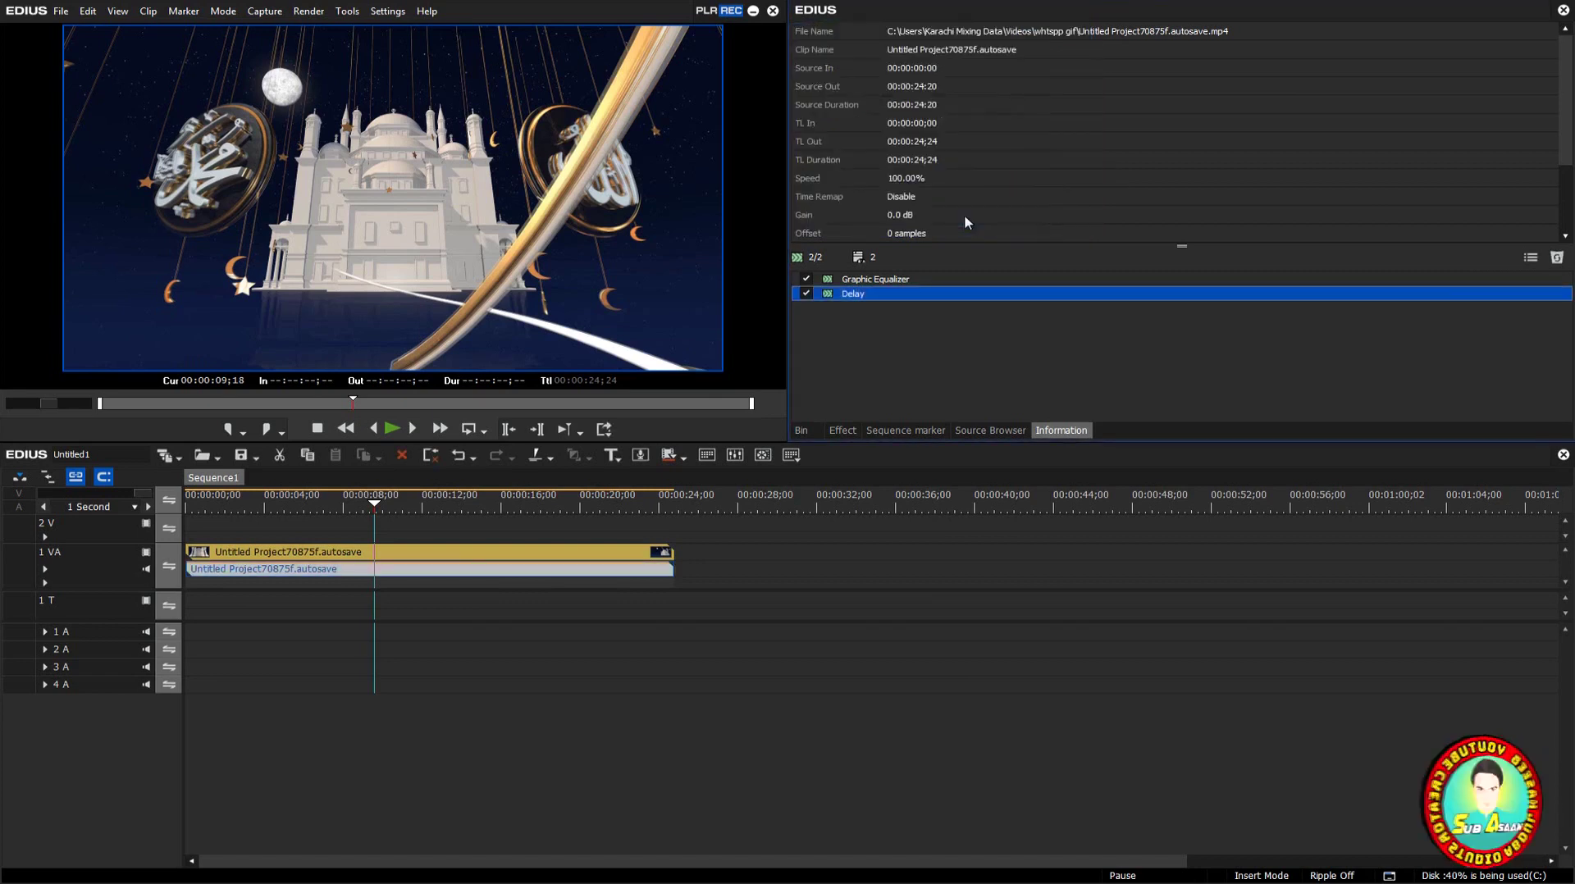
# Step: Apply the Panpot & Balance audio filter to the clip, review its settings and accept the defaults
pyautogui.click(843, 431)
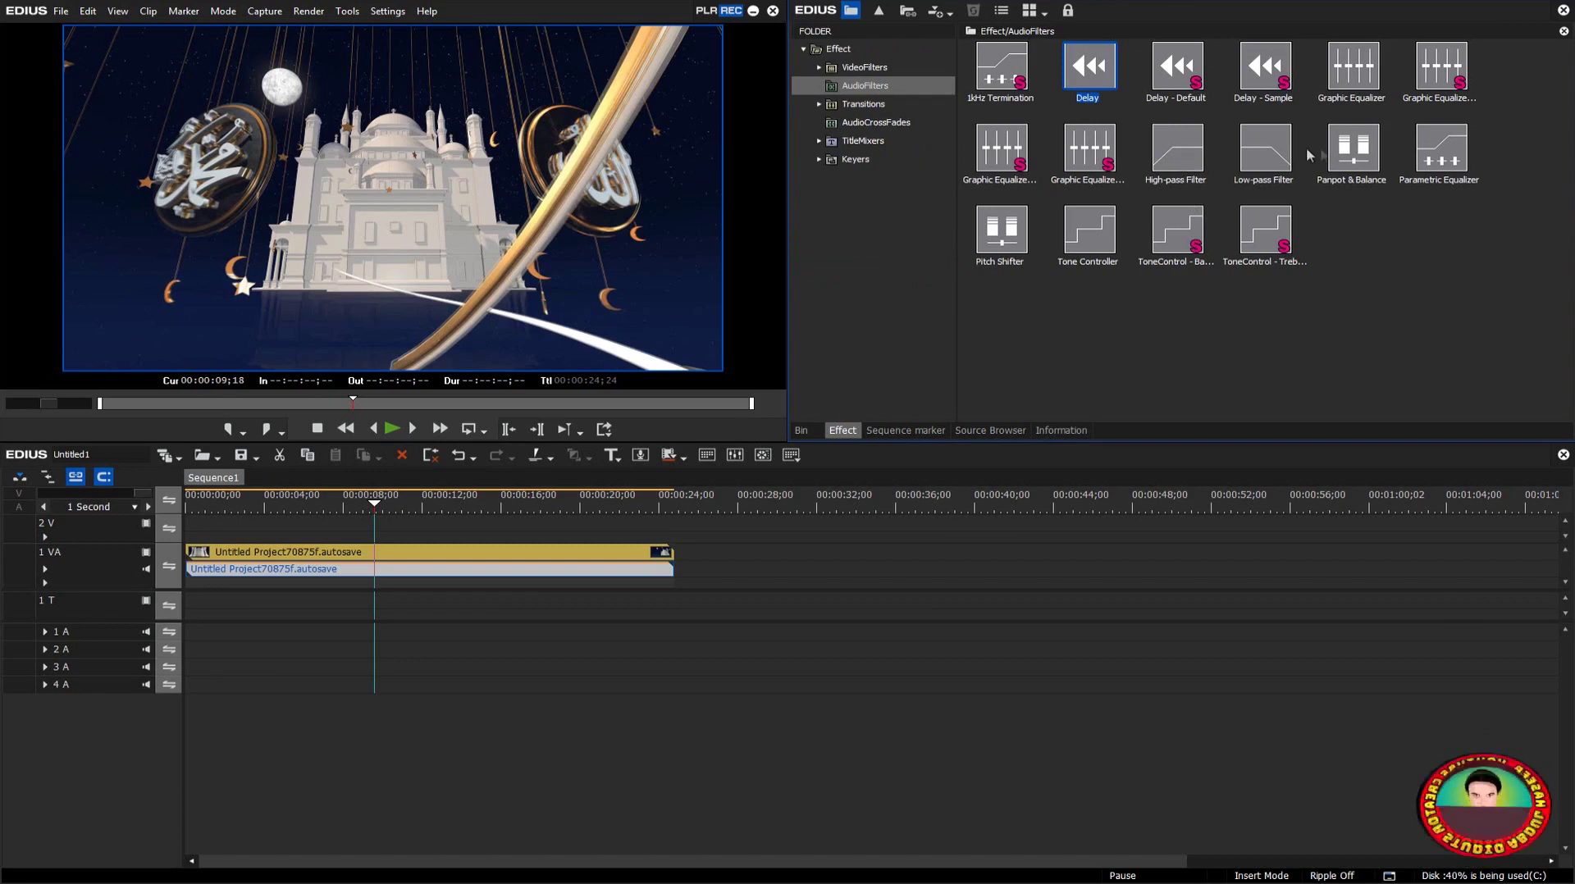
pyautogui.moveTo(1352, 153); pyautogui.dragTo(508, 577)
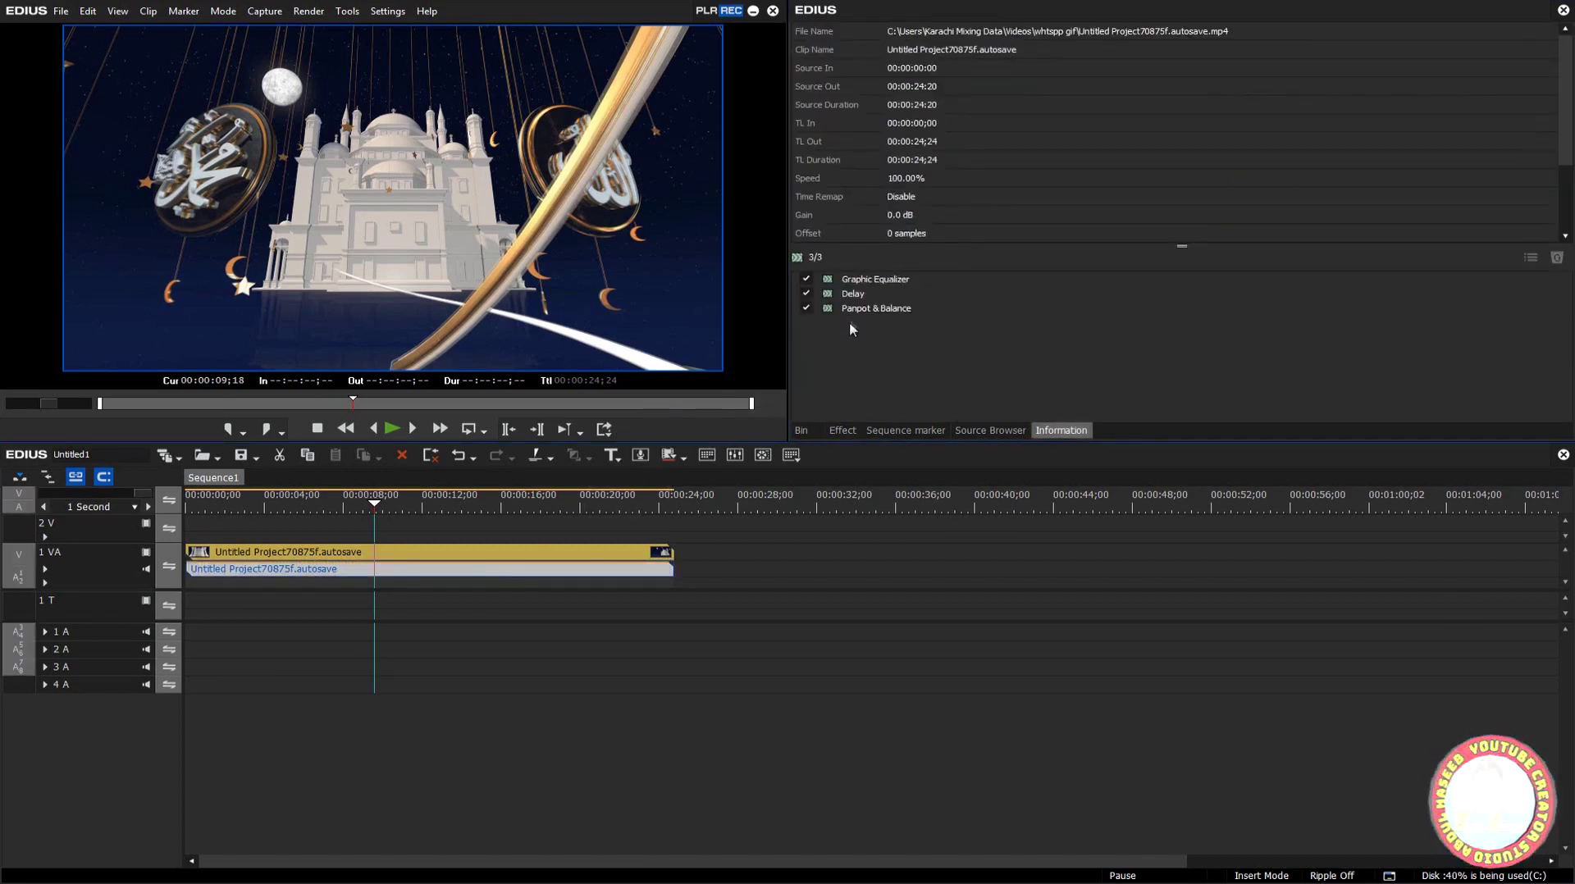
pyautogui.doubleClick(857, 320)
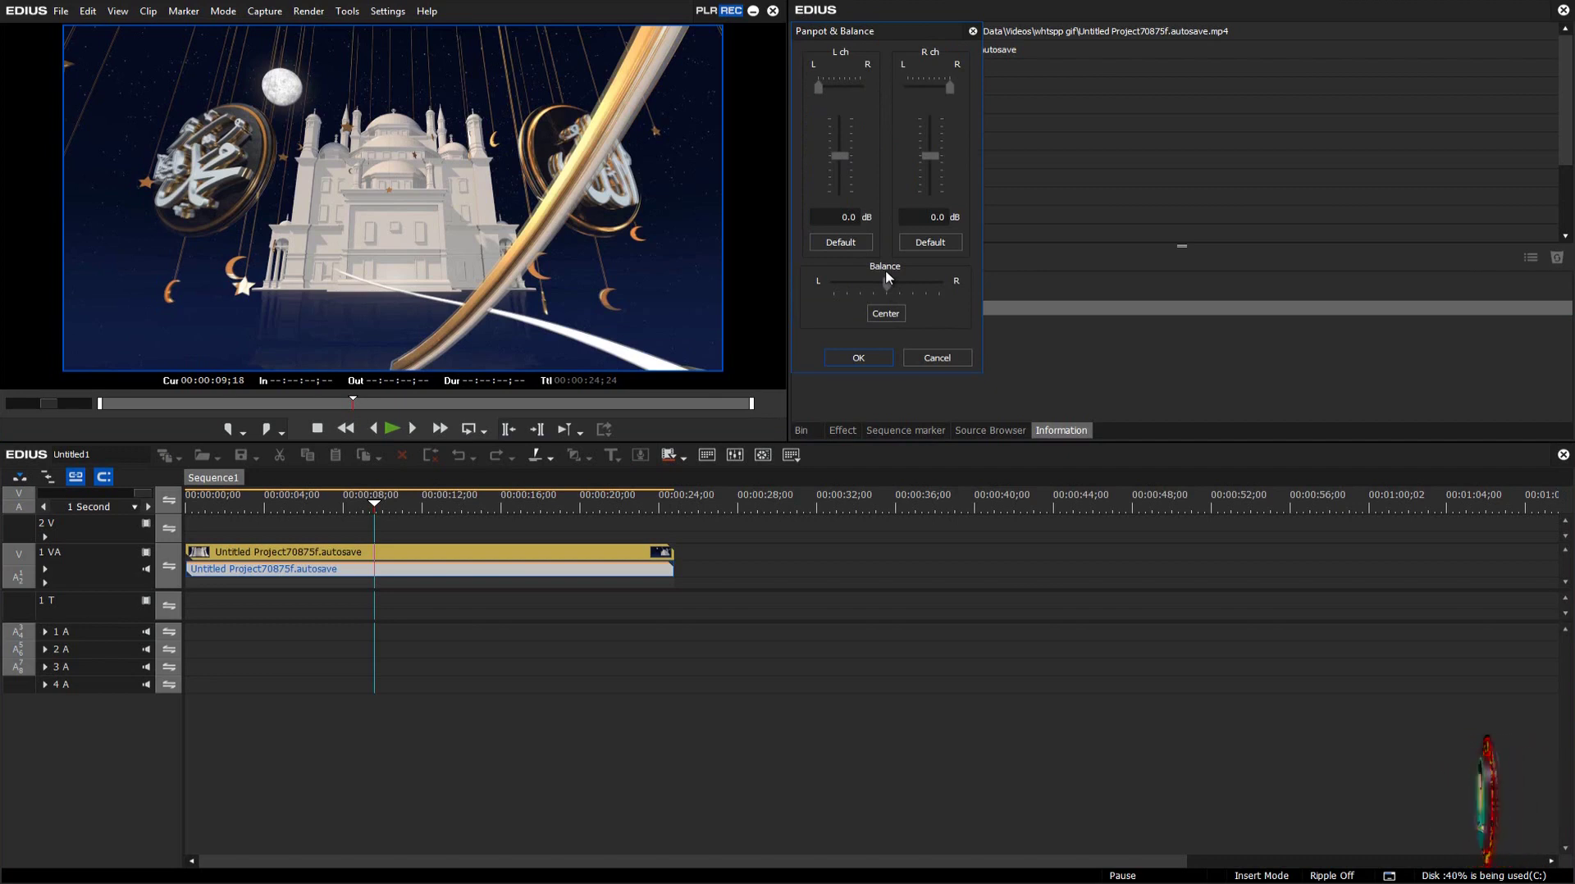
pyautogui.click(859, 358)
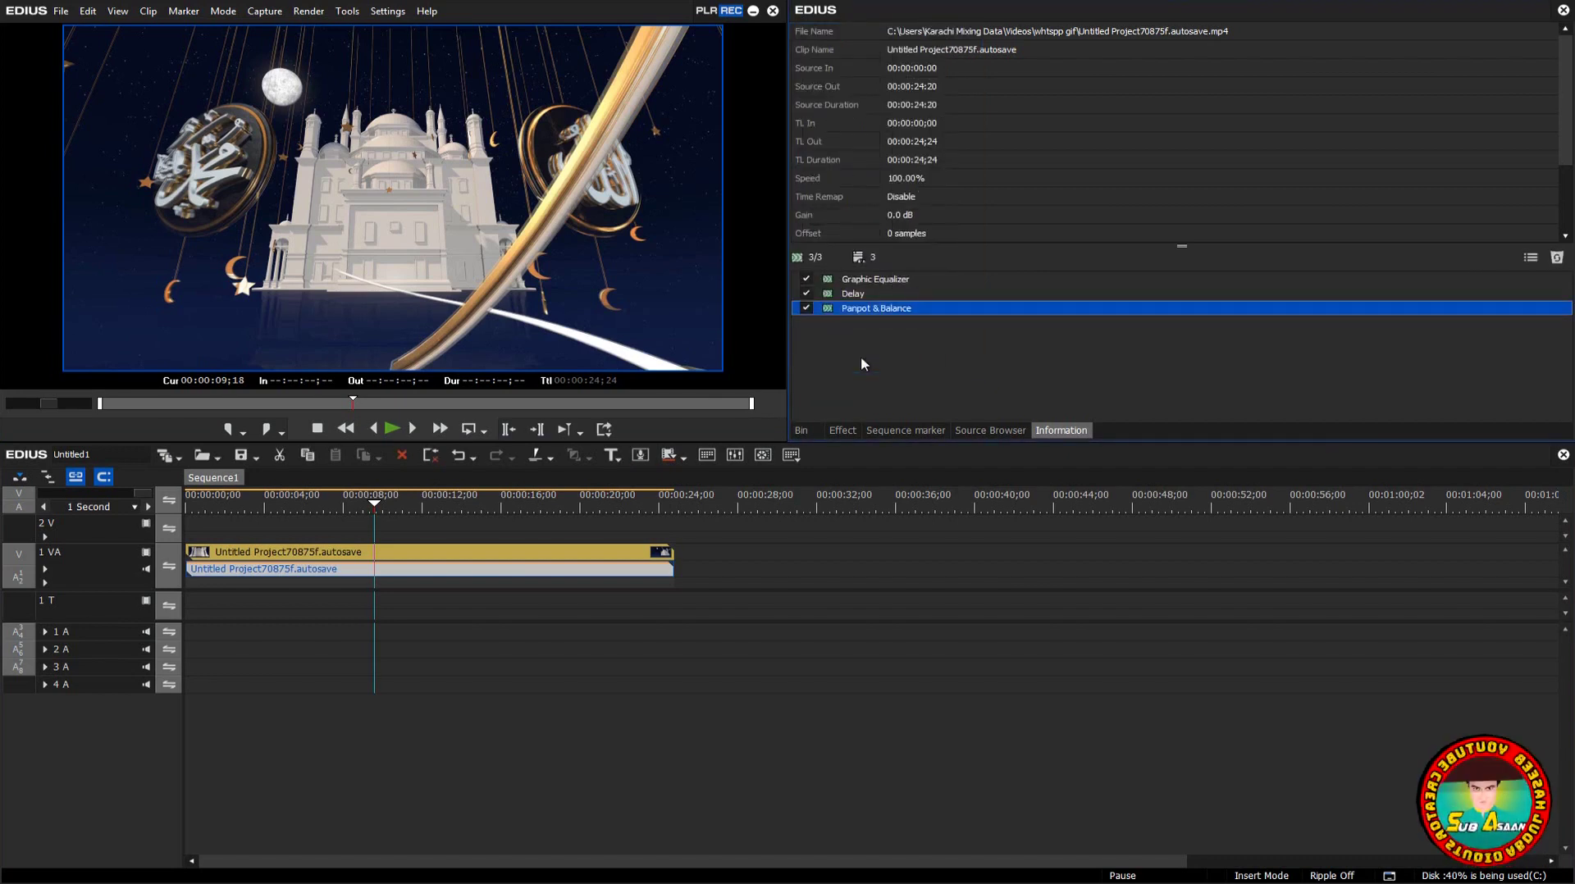
# Step: Apply the Parametric Equalizer to the clip with band1 at 102 Hz and band2 at 733 Hz, -2.8 dB gain and Q 2.5
pyautogui.click(845, 430)
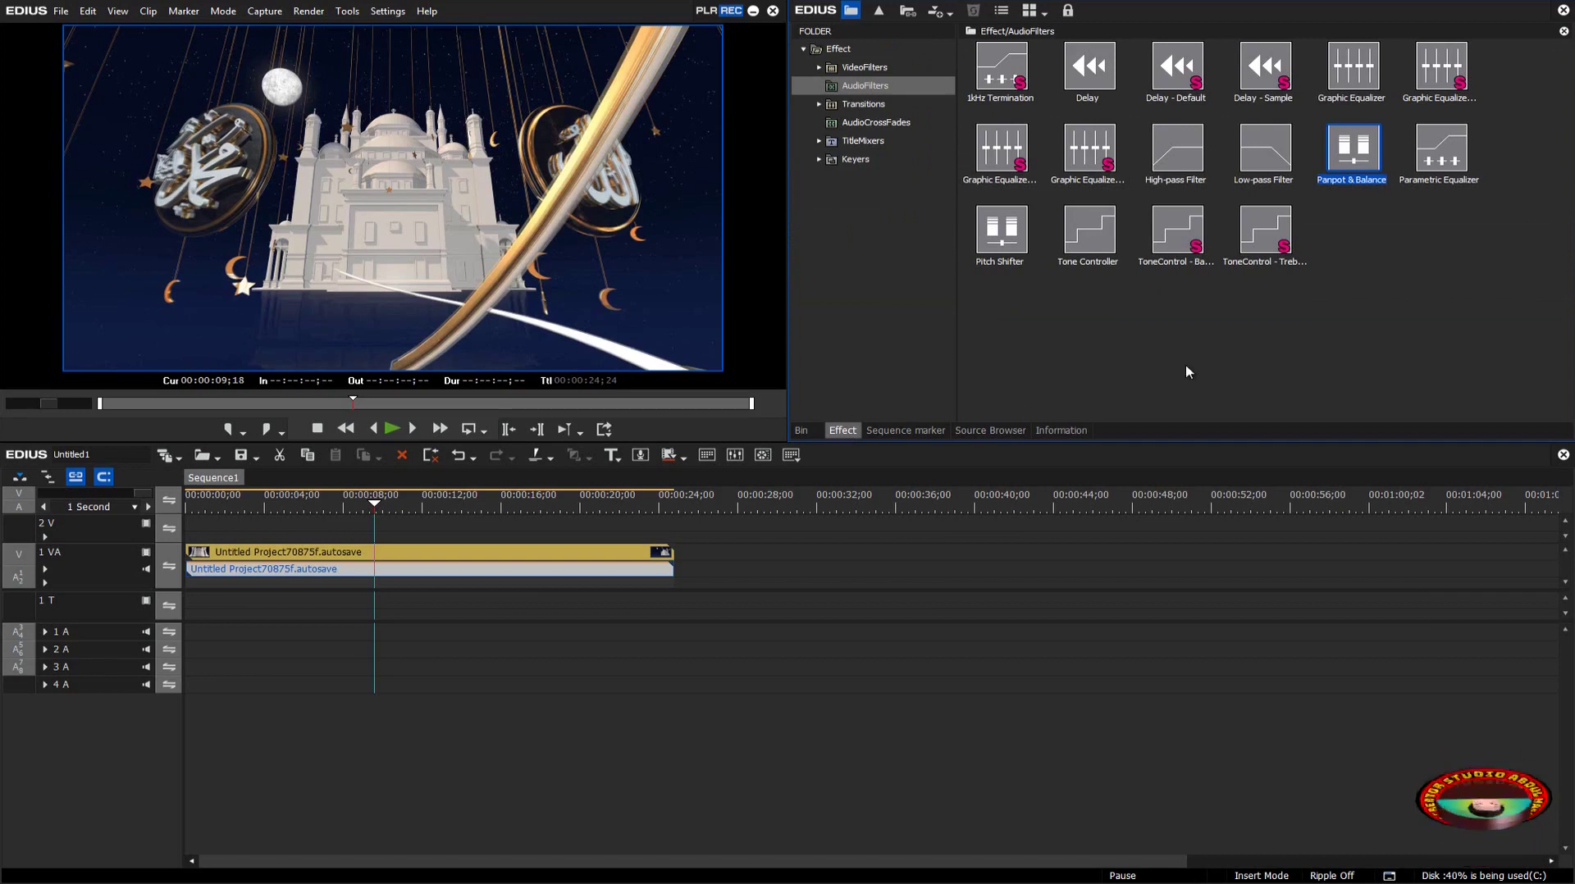
pyautogui.moveTo(1436, 141); pyautogui.dragTo(467, 583)
pyautogui.doubleClick(880, 322)
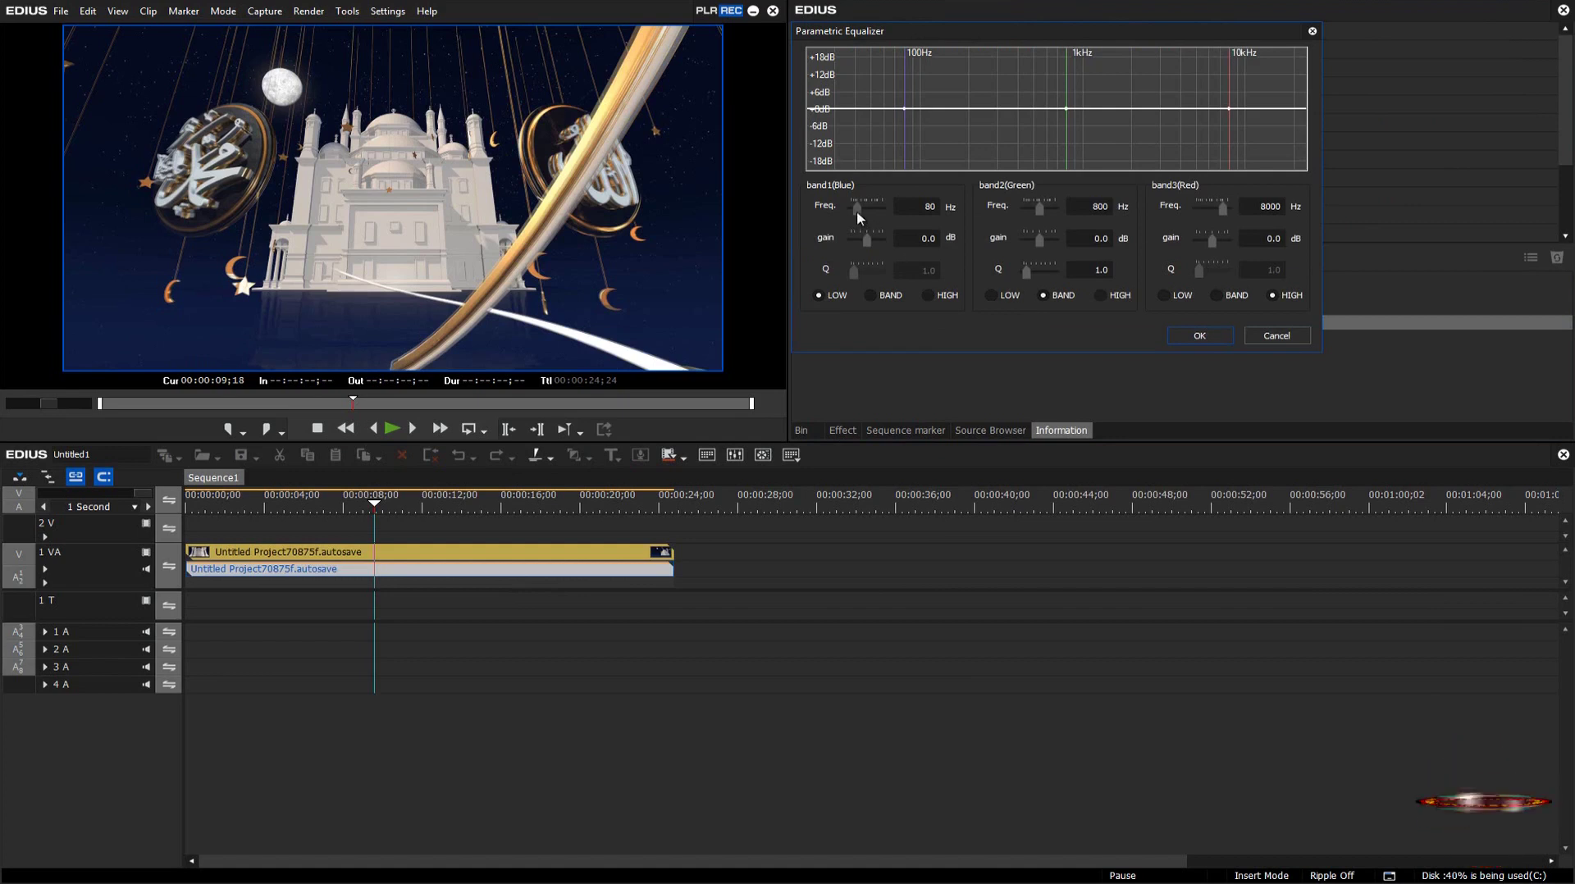
pyautogui.moveTo(857, 210); pyautogui.dragTo(858, 211)
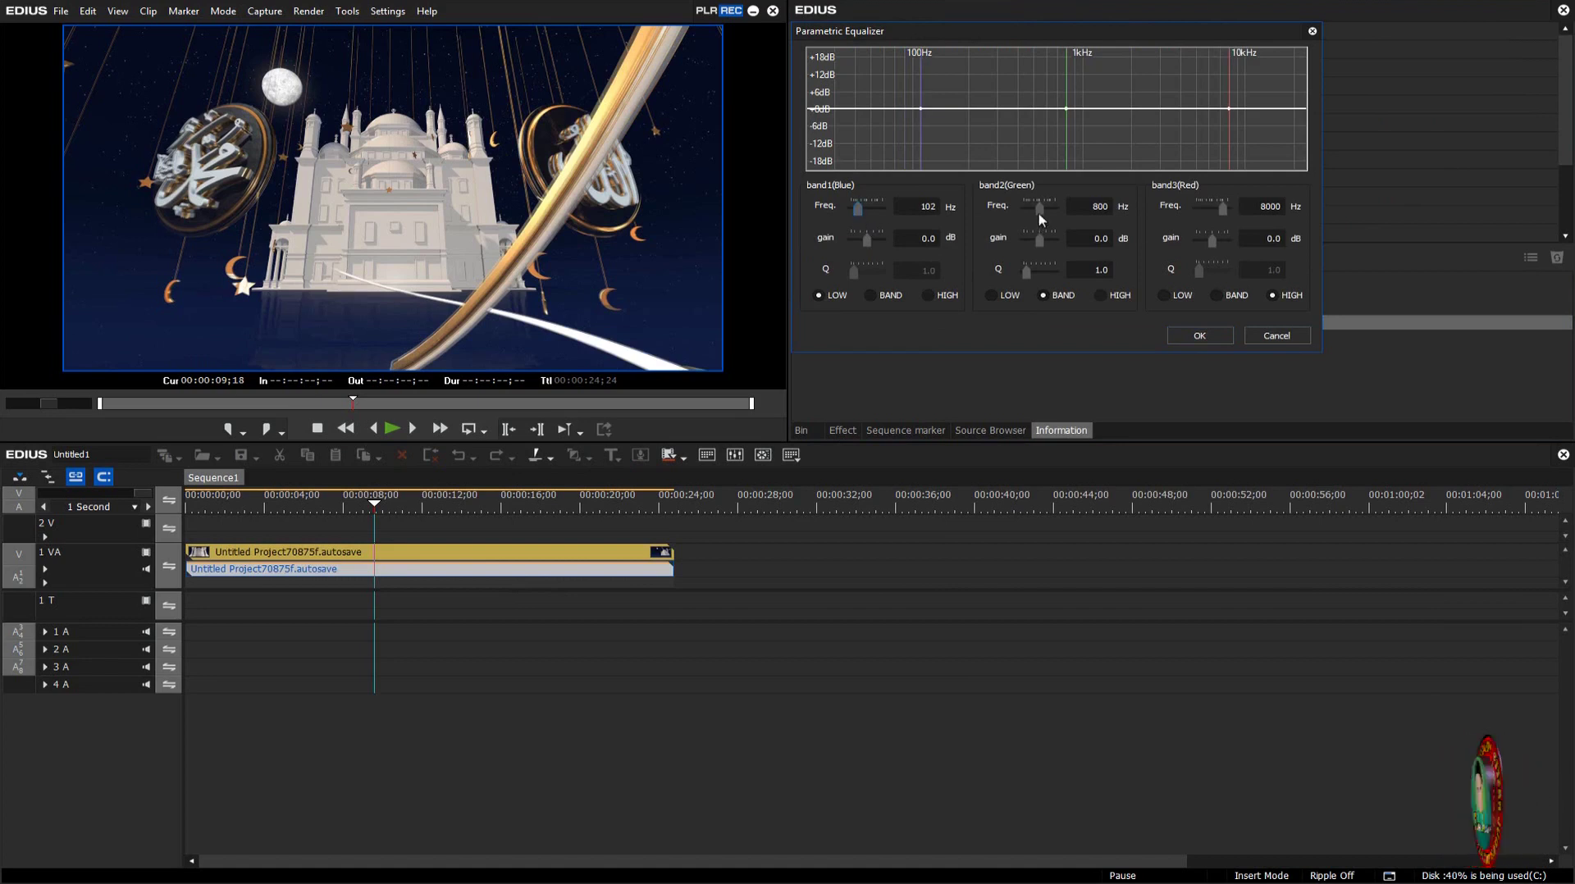
pyautogui.moveTo(1026, 280); pyautogui.dragTo(1042, 215)
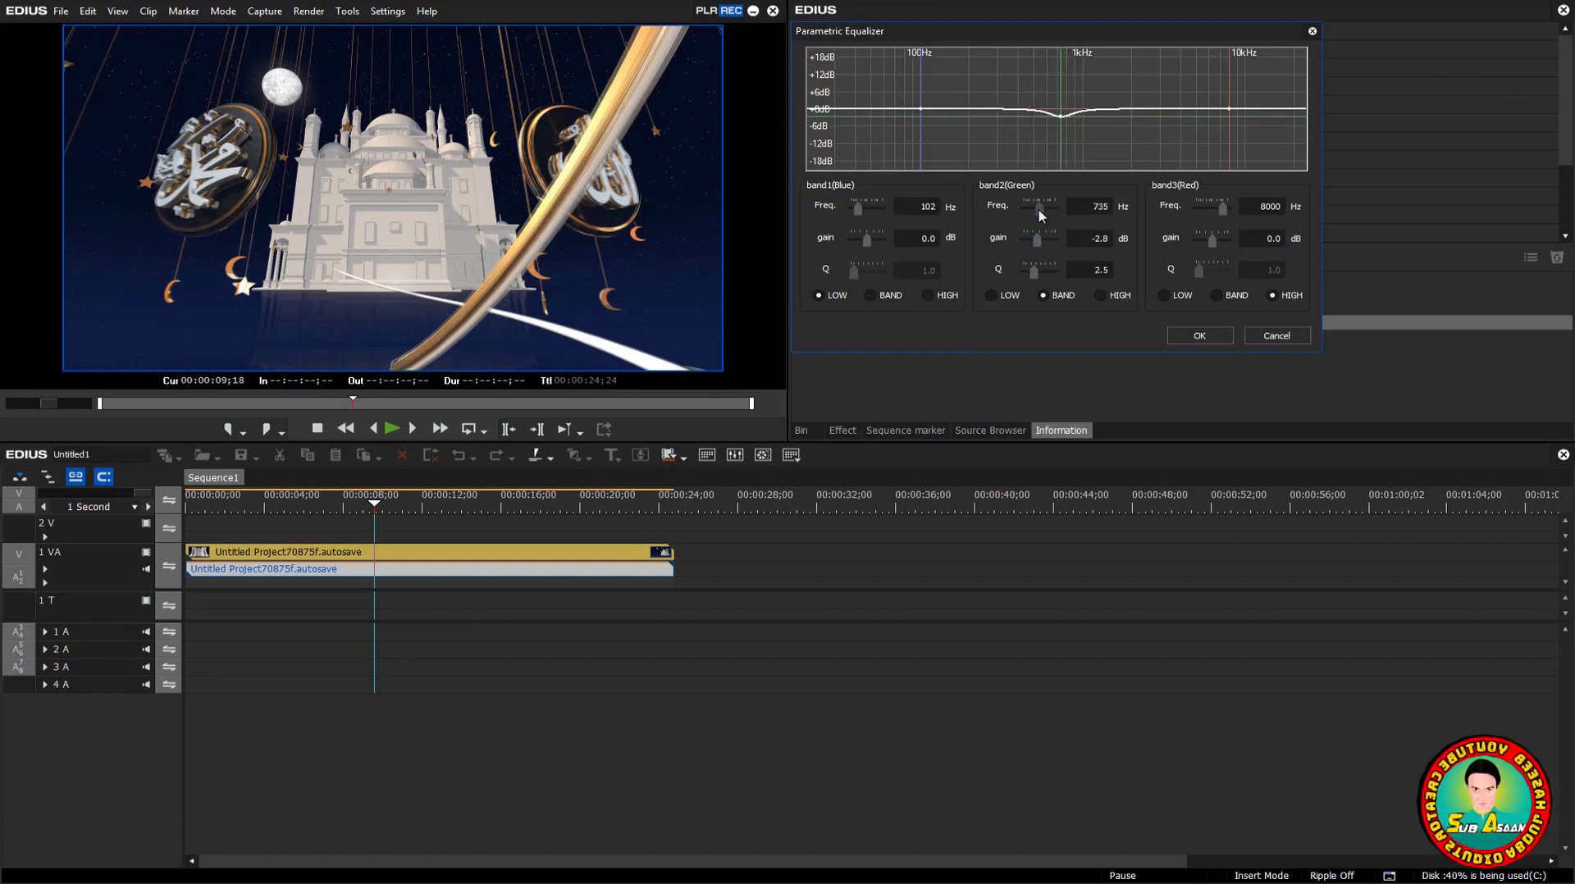
pyautogui.click(1039, 212)
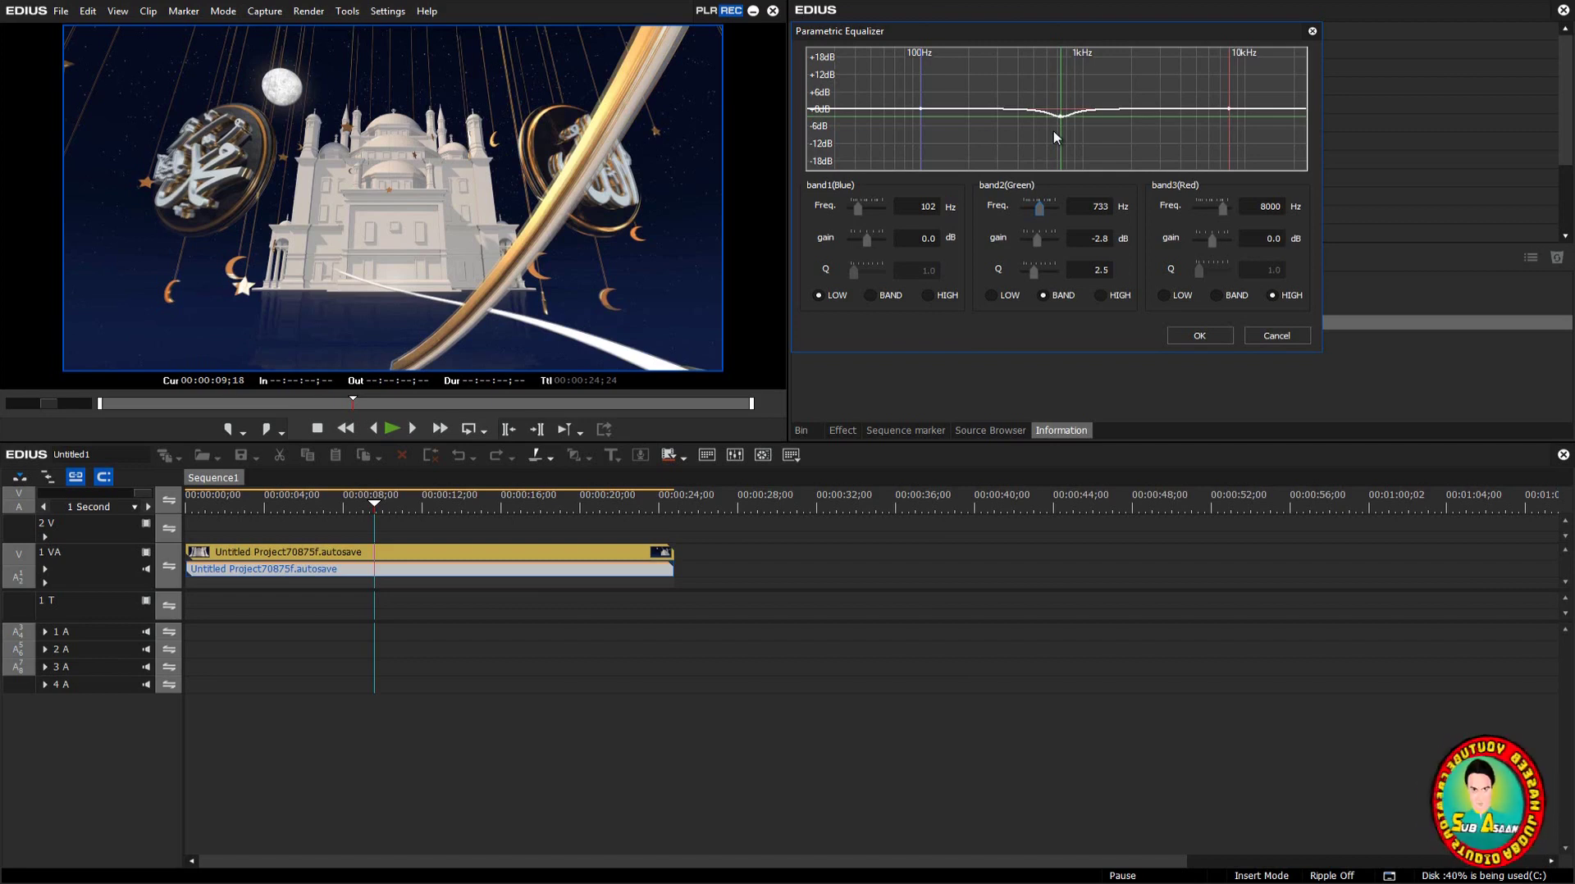
pyautogui.click(1199, 337)
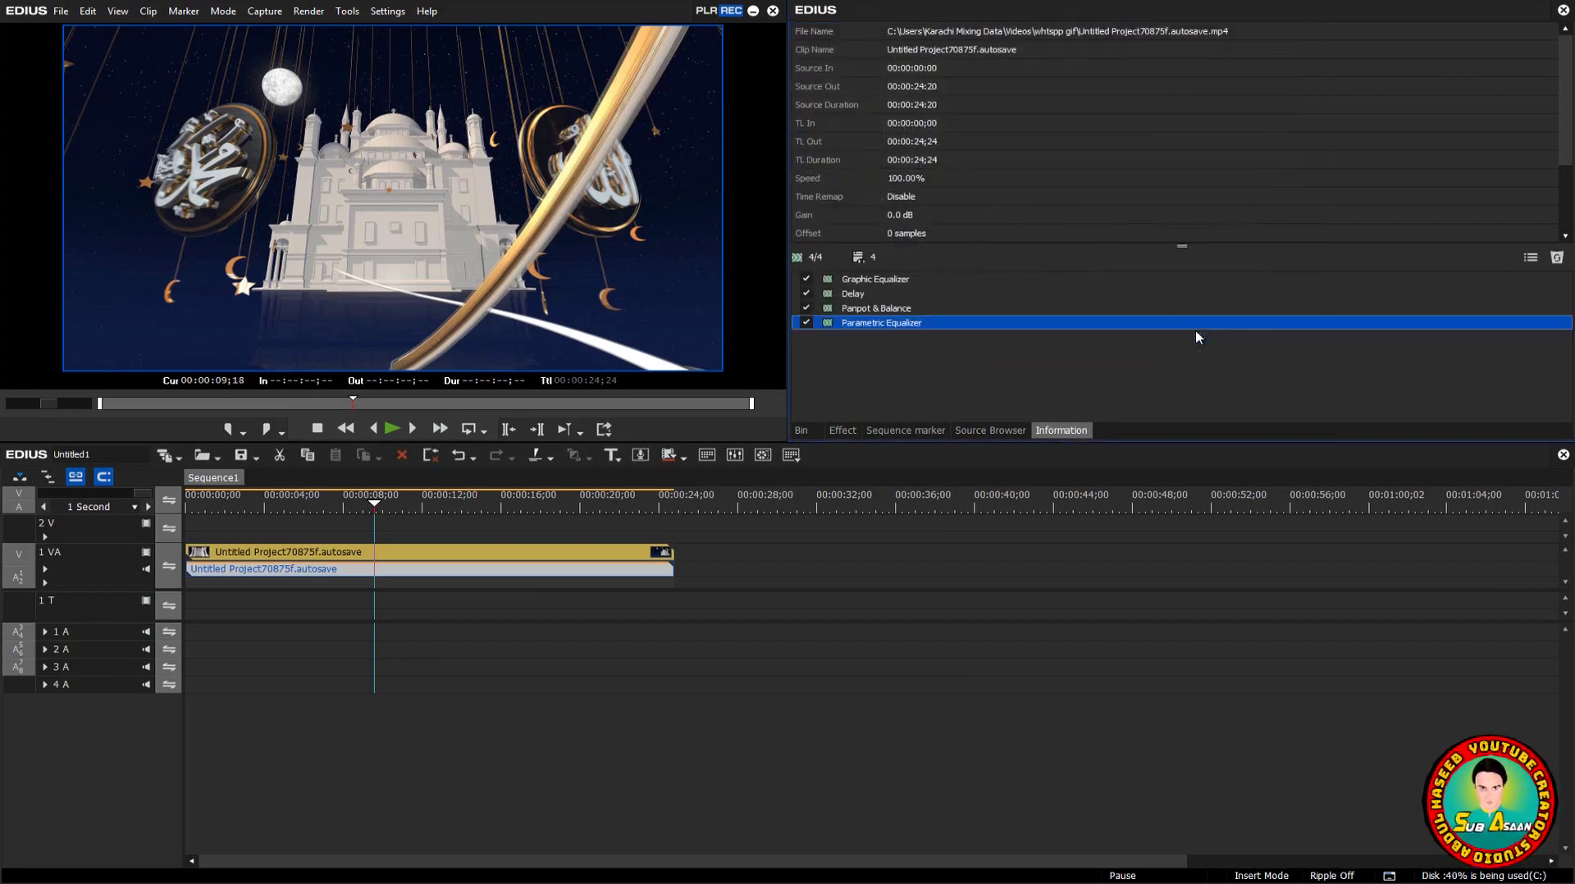
# Step: Apply the High-pass Filter to the clip's audio with a cut-off frequency of 912 Hz
pyautogui.click(844, 430)
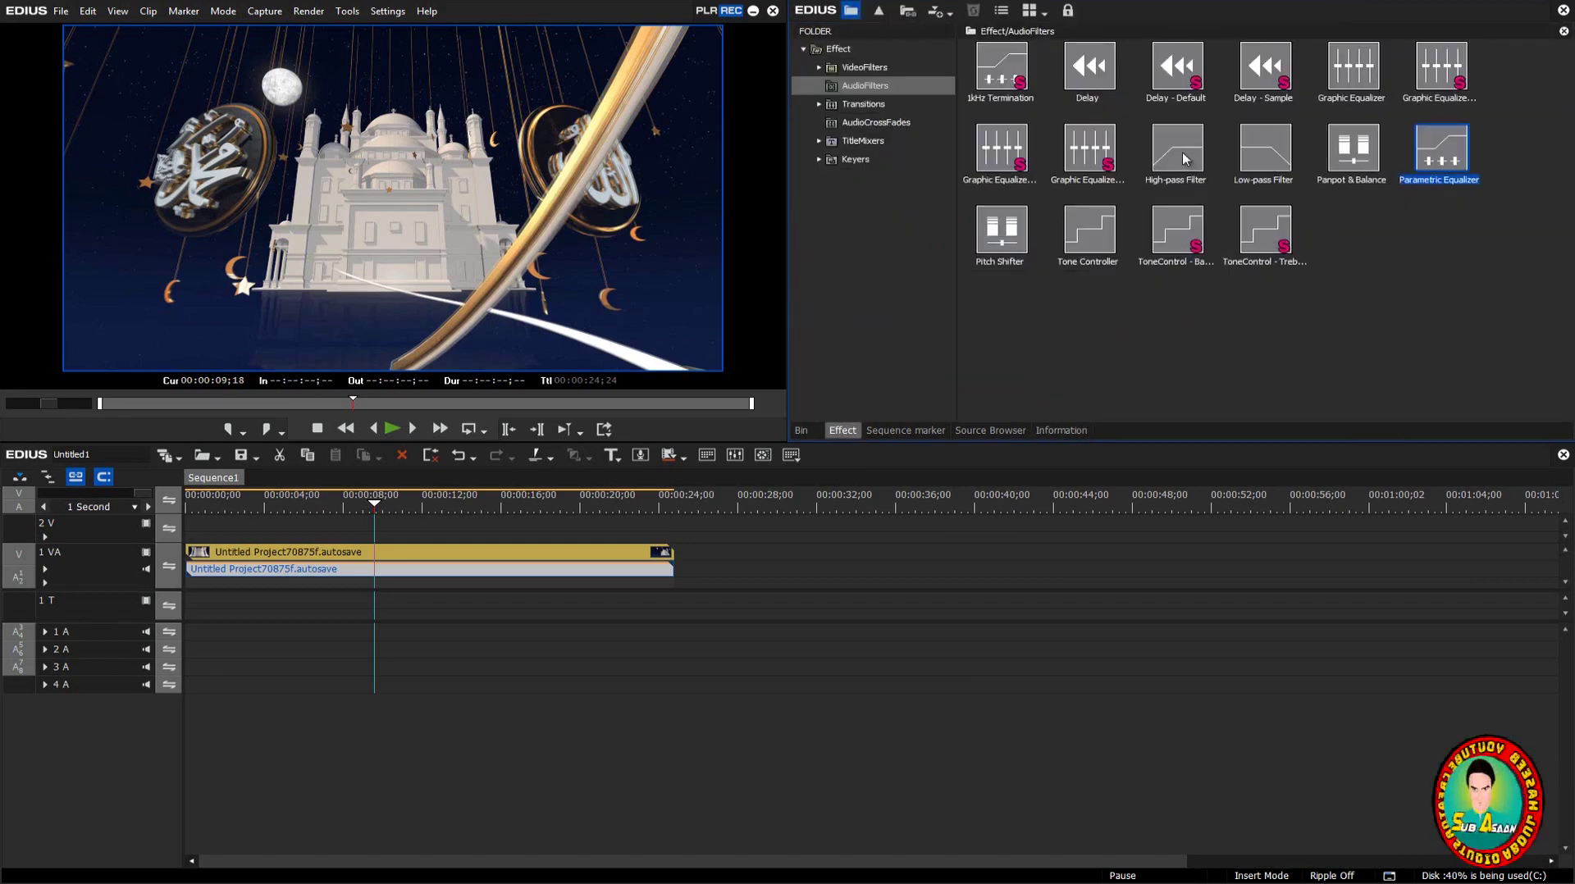
pyautogui.moveTo(1185, 159); pyautogui.dragTo(538, 572)
pyautogui.doubleClick(862, 338)
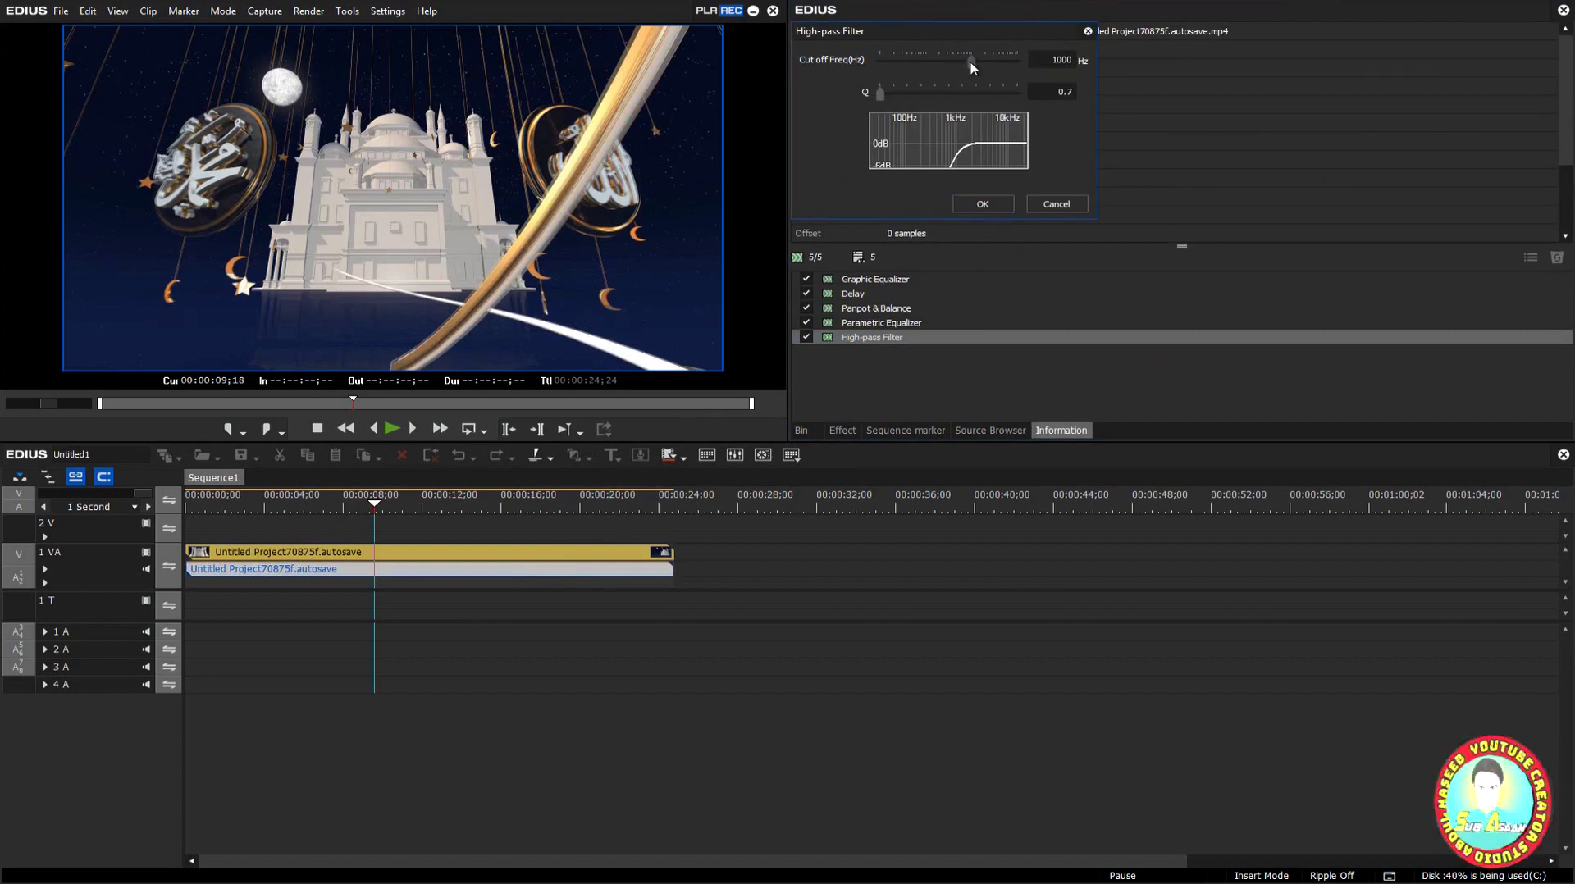
pyautogui.moveTo(971, 62); pyautogui.dragTo(970, 63)
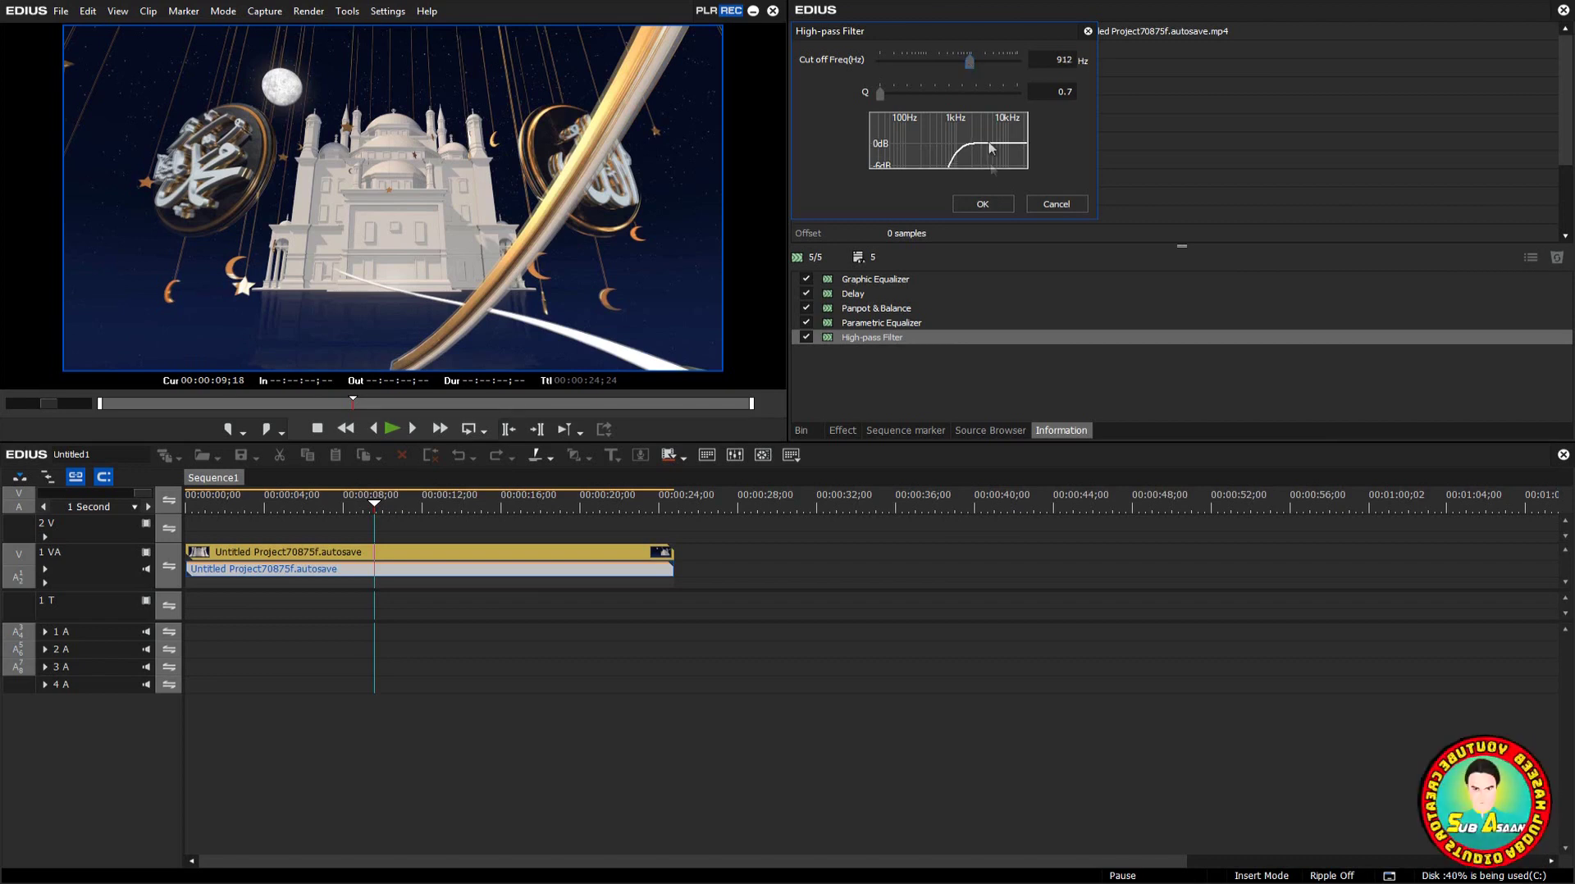
pyautogui.click(987, 206)
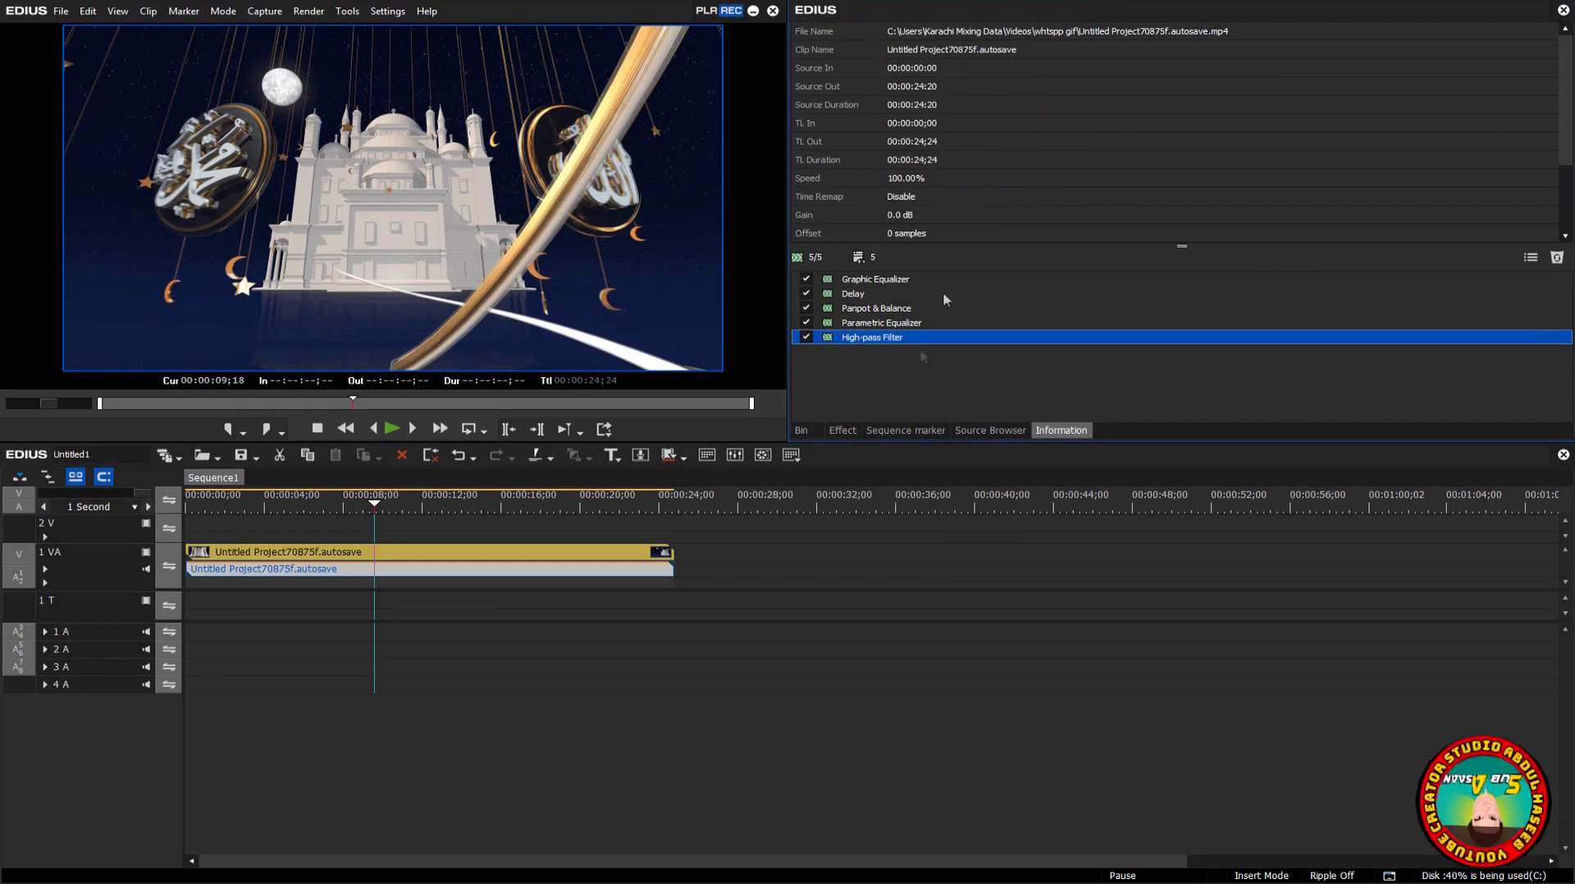
# Step: Apply the Low-pass Filter to the clip's audio with a cut-off frequency of 1047 Hz
pyautogui.click(845, 431)
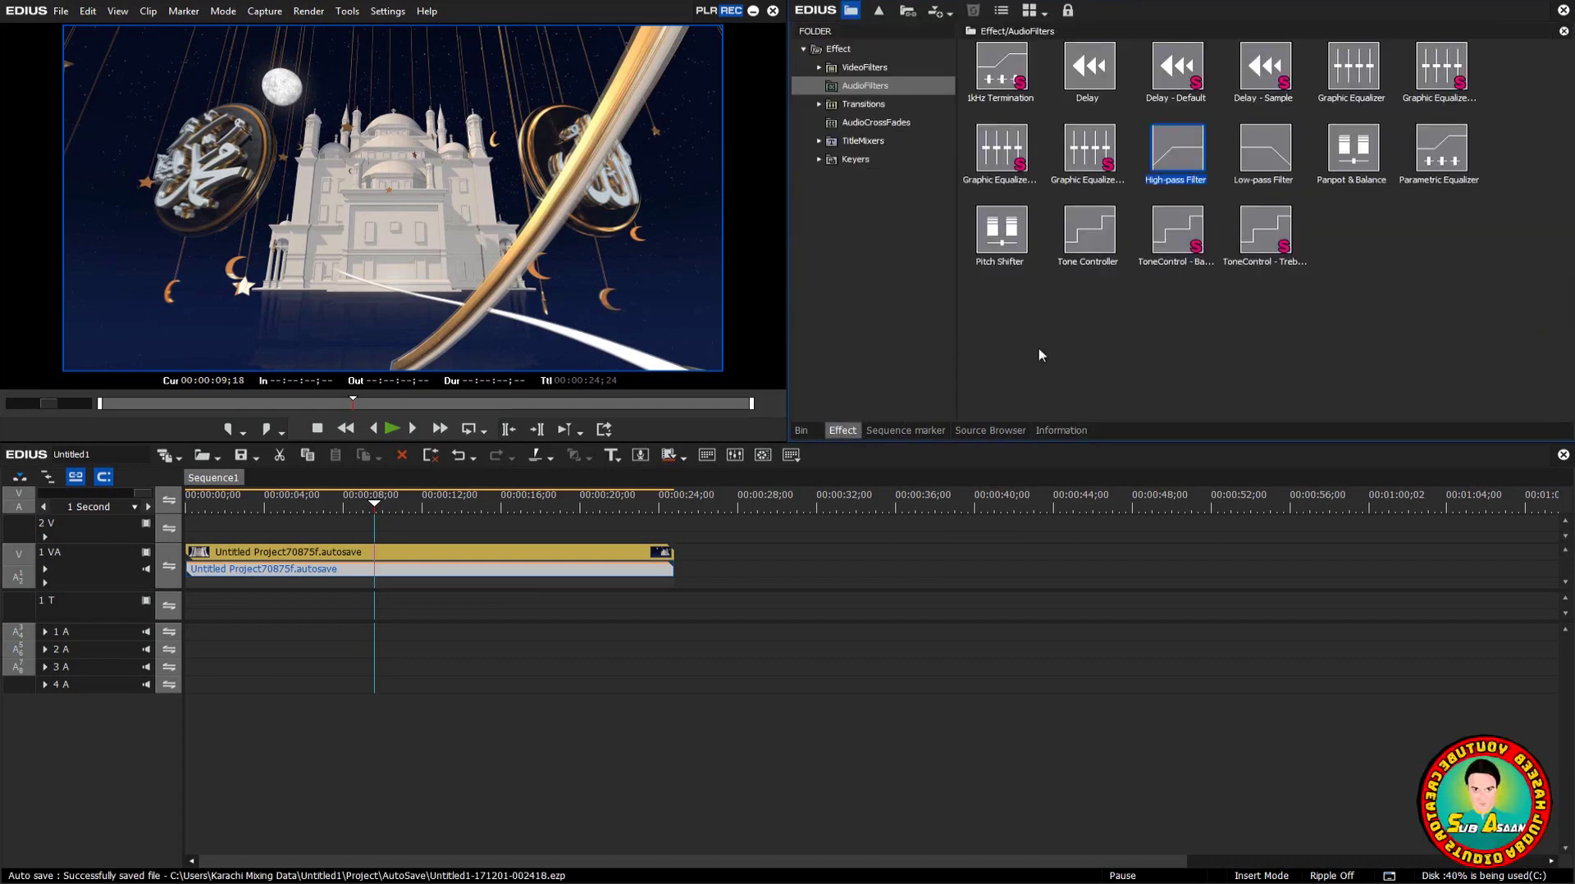
pyautogui.moveTo(1261, 156); pyautogui.dragTo(552, 572)
pyautogui.doubleClick(884, 353)
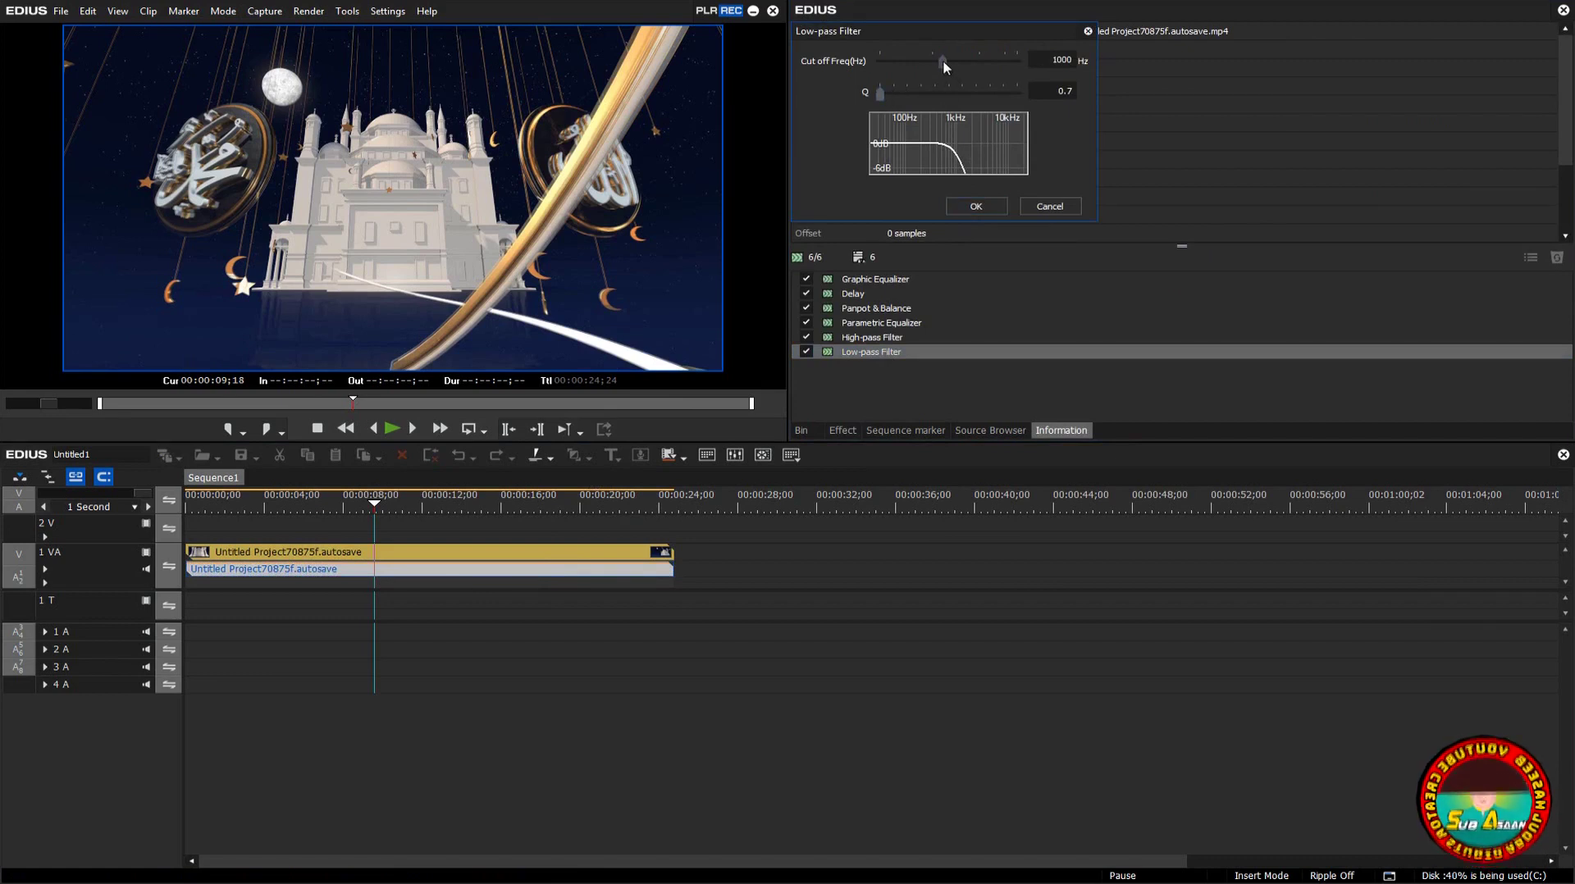
pyautogui.moveTo(946, 66); pyautogui.dragTo(947, 66)
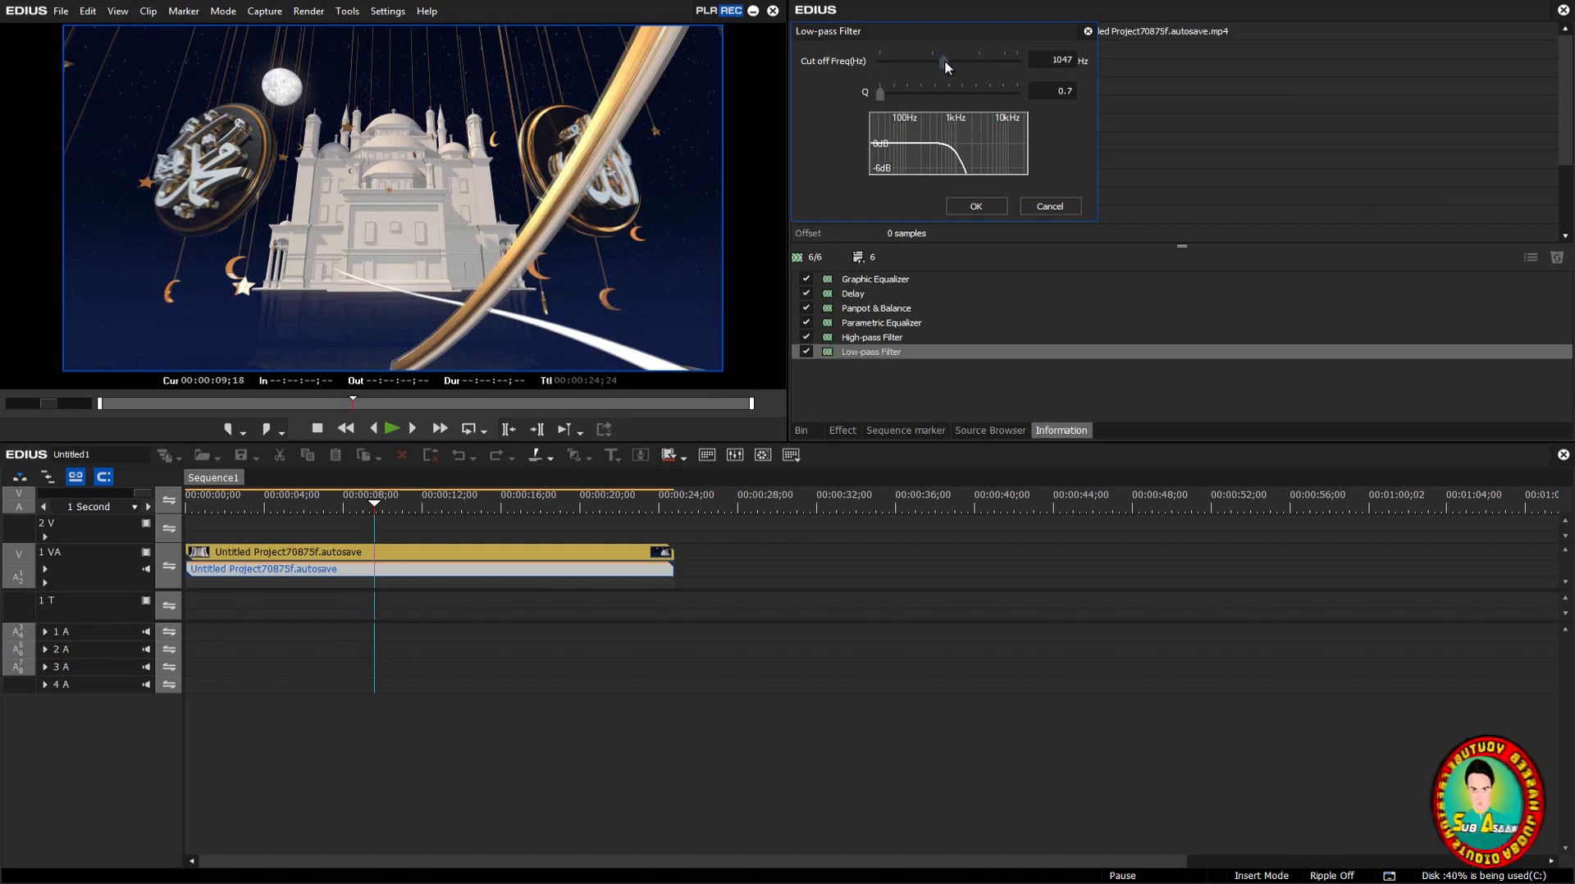
pyautogui.click(982, 205)
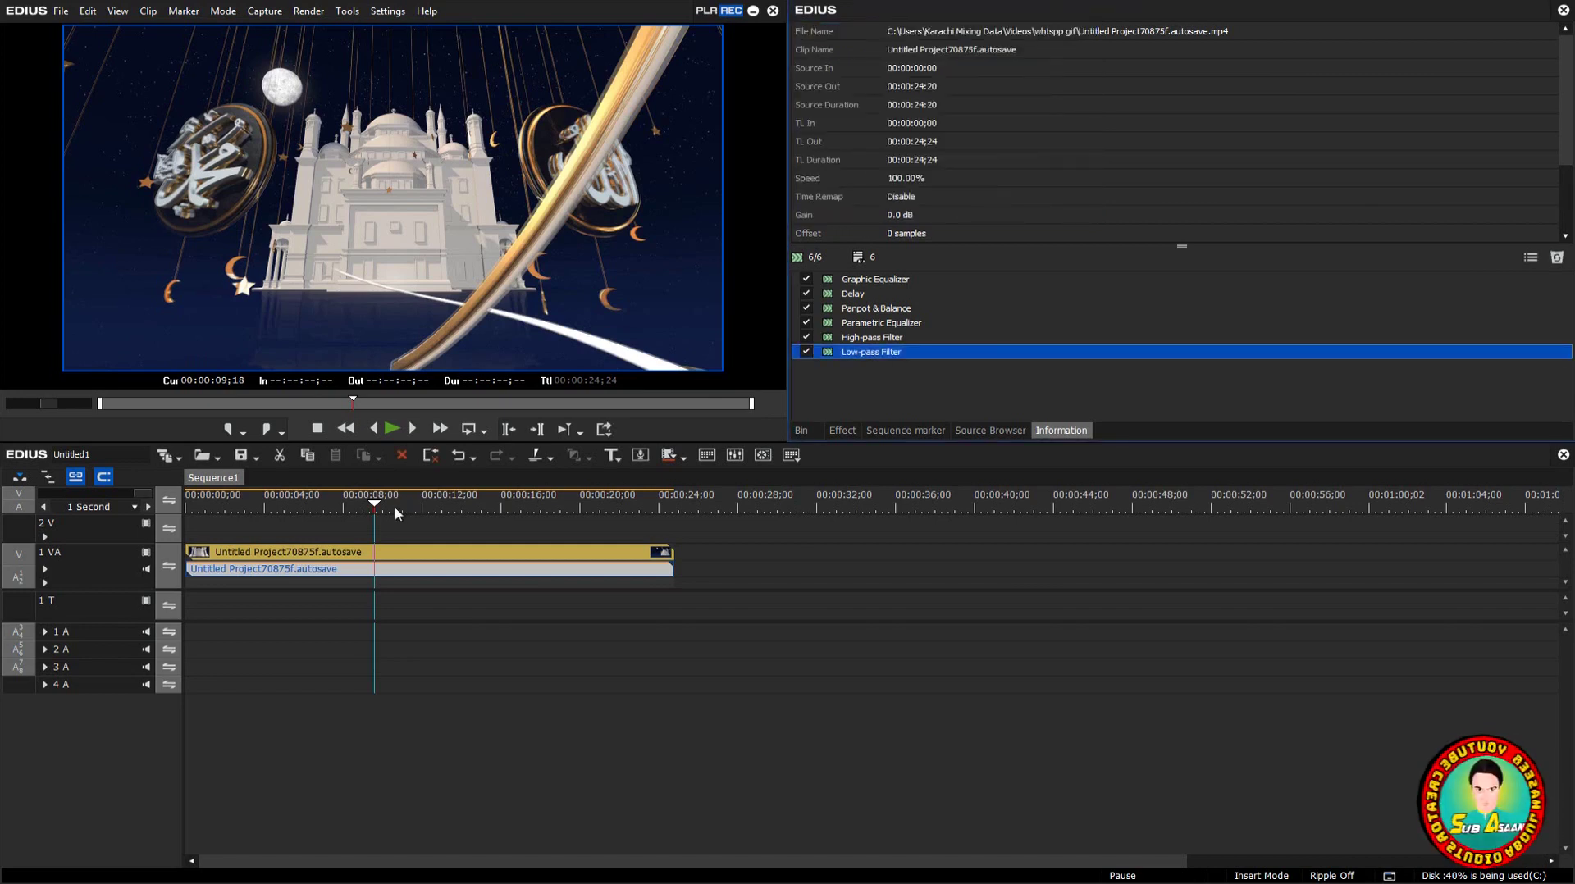